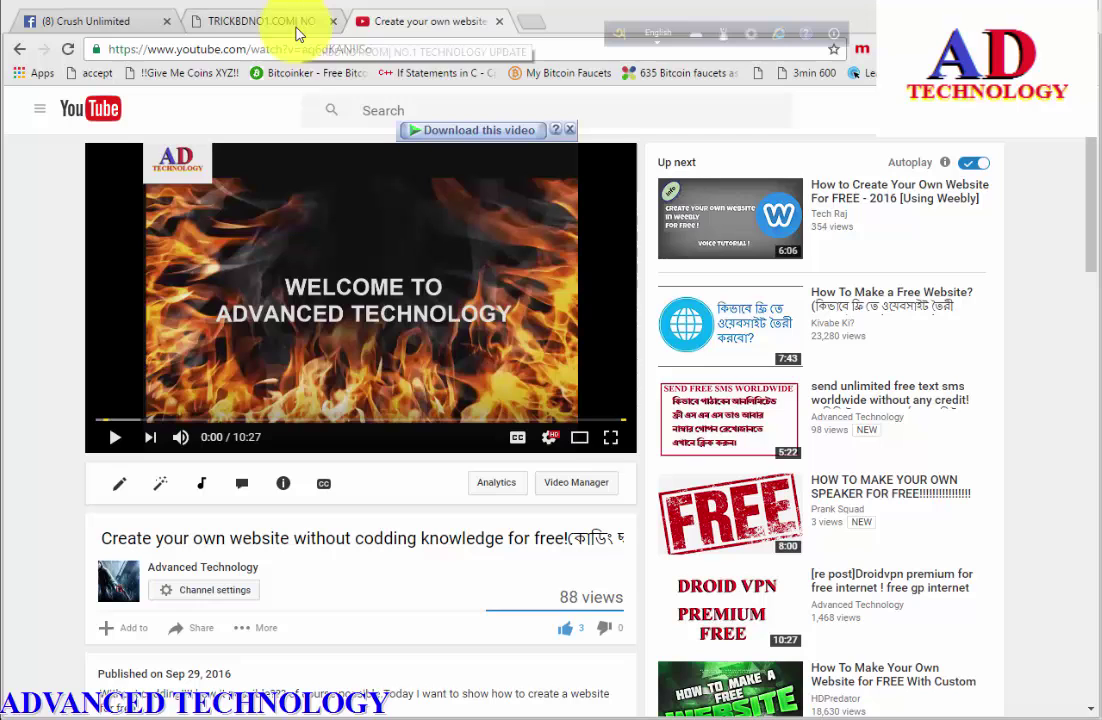
- Switch to the U Host Full login tab and enter sorolworld.is-best.net as the address
{"action": "left_click", "coordinate": [538, 25]}
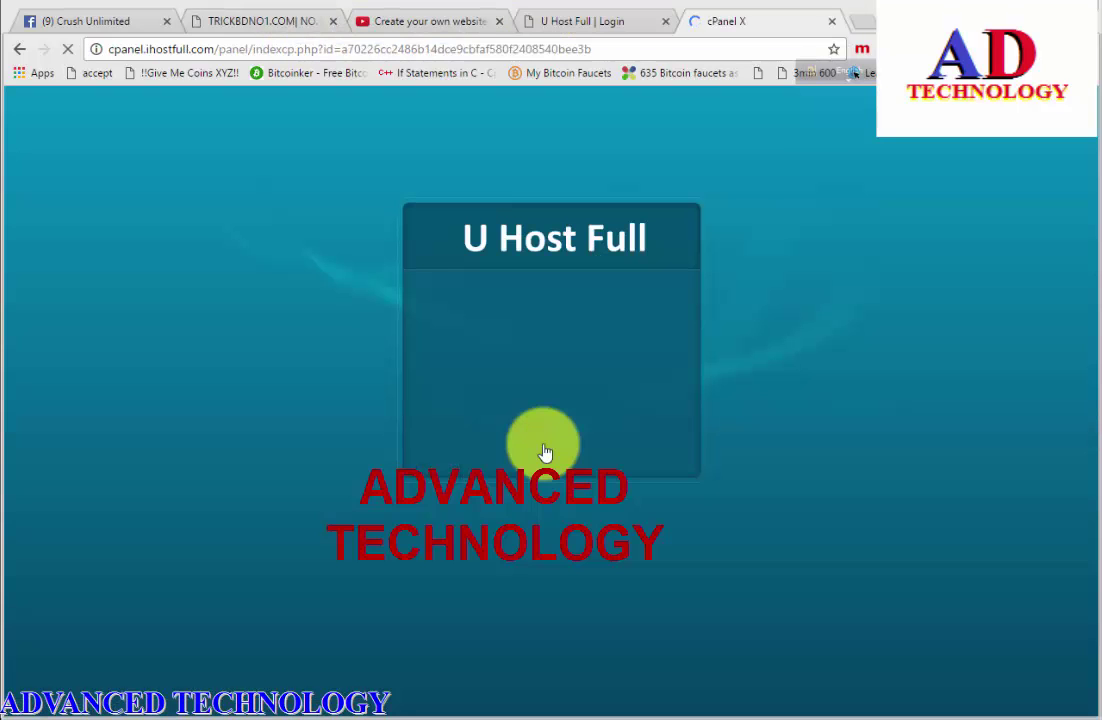
{"action": "left_click", "coordinate": [563, 25]}
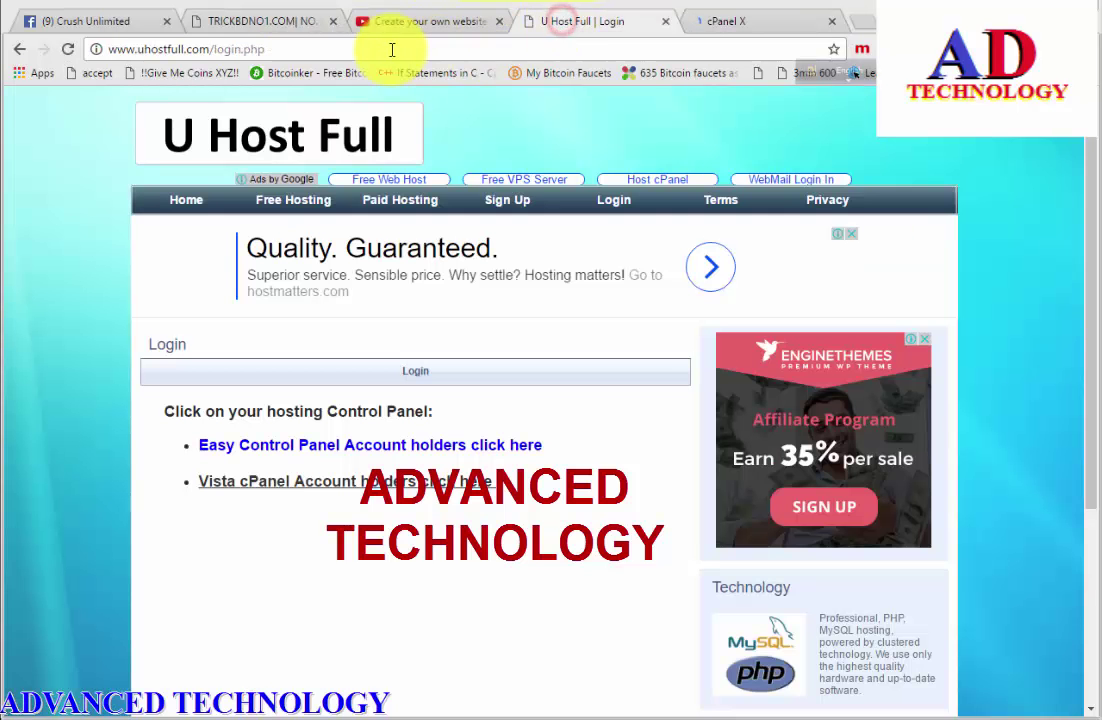
{"action": "left_click", "coordinate": [387, 47]}
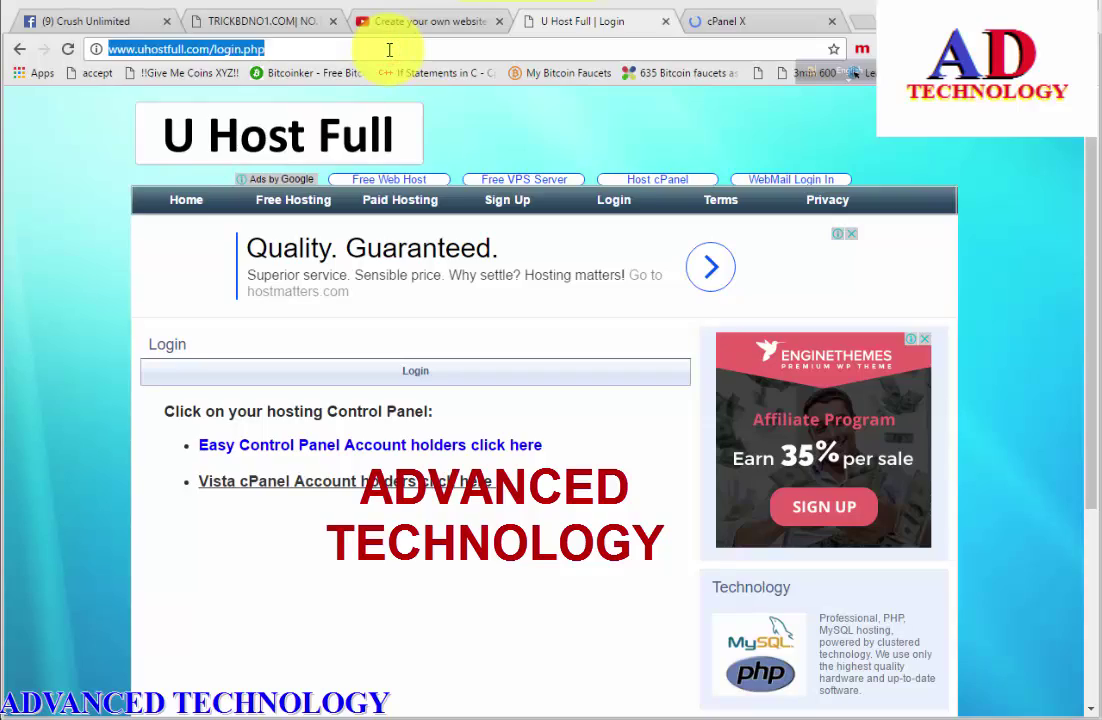
{"action": "type", "text": "so"}
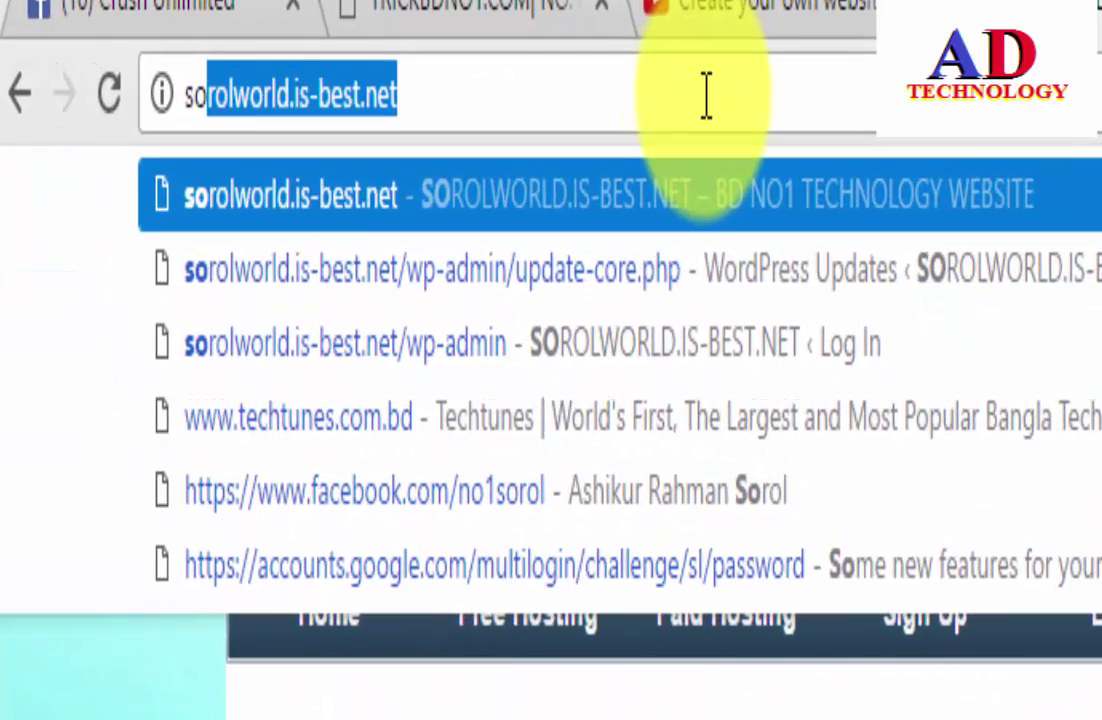
{"action": "type", "text": "rolwor"}
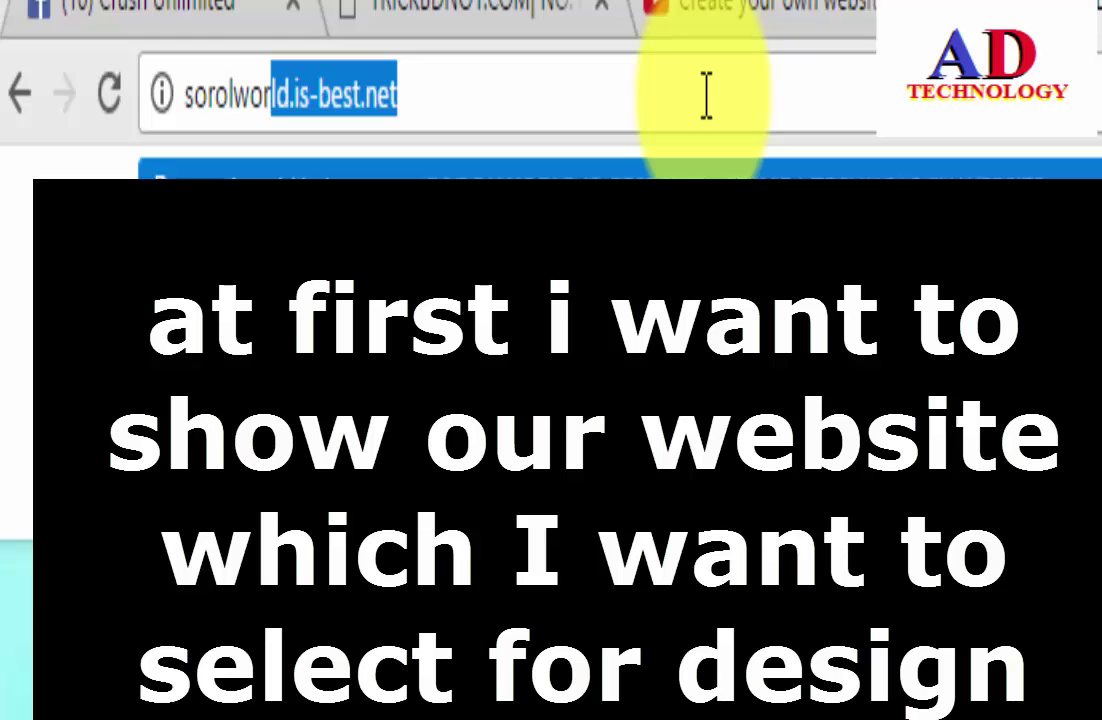
{"action": "type", "text": "ld.is"}
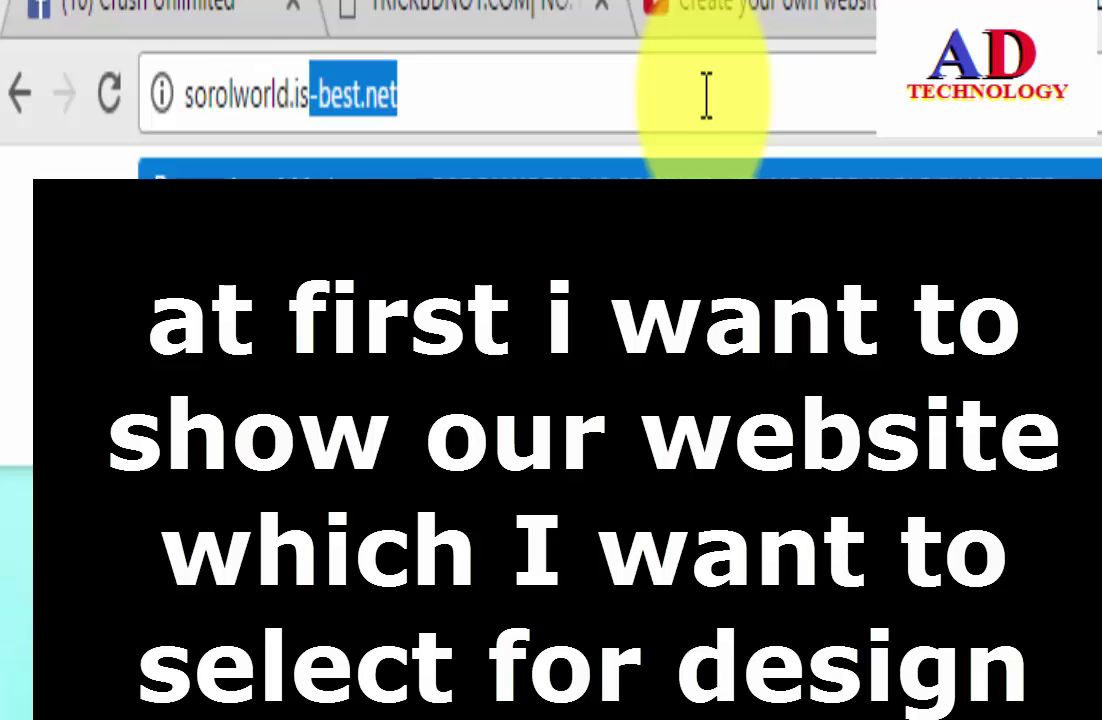
{"action": "type", "text": "-bes"}
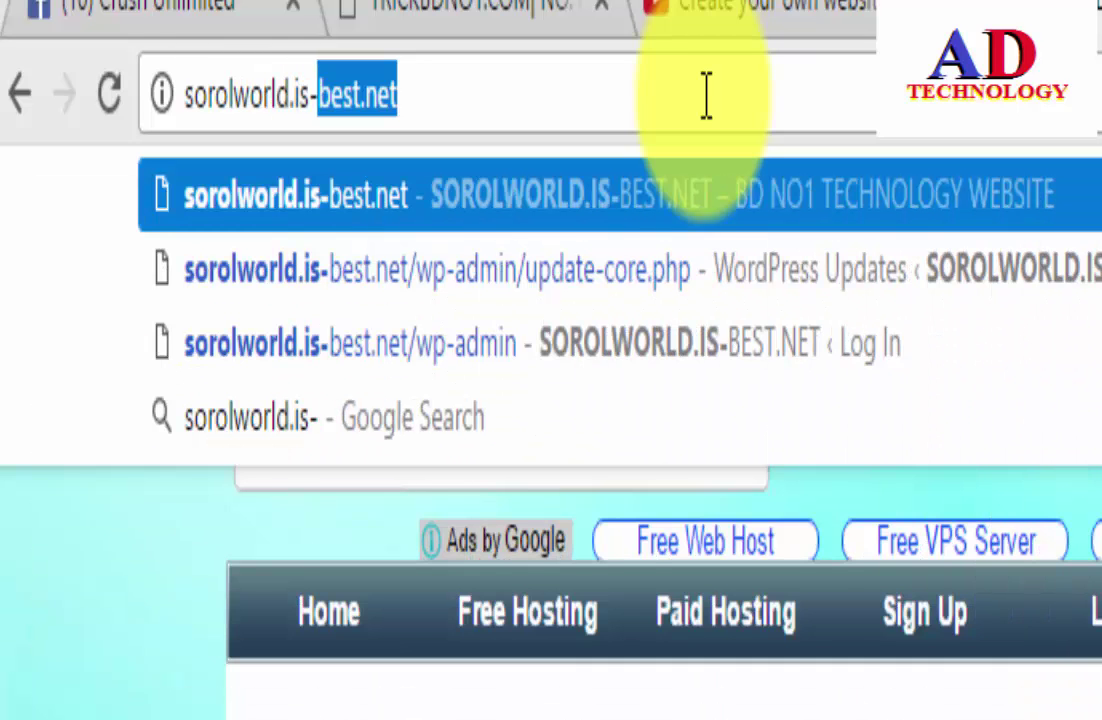
{"action": "type", "text": "t.net"}
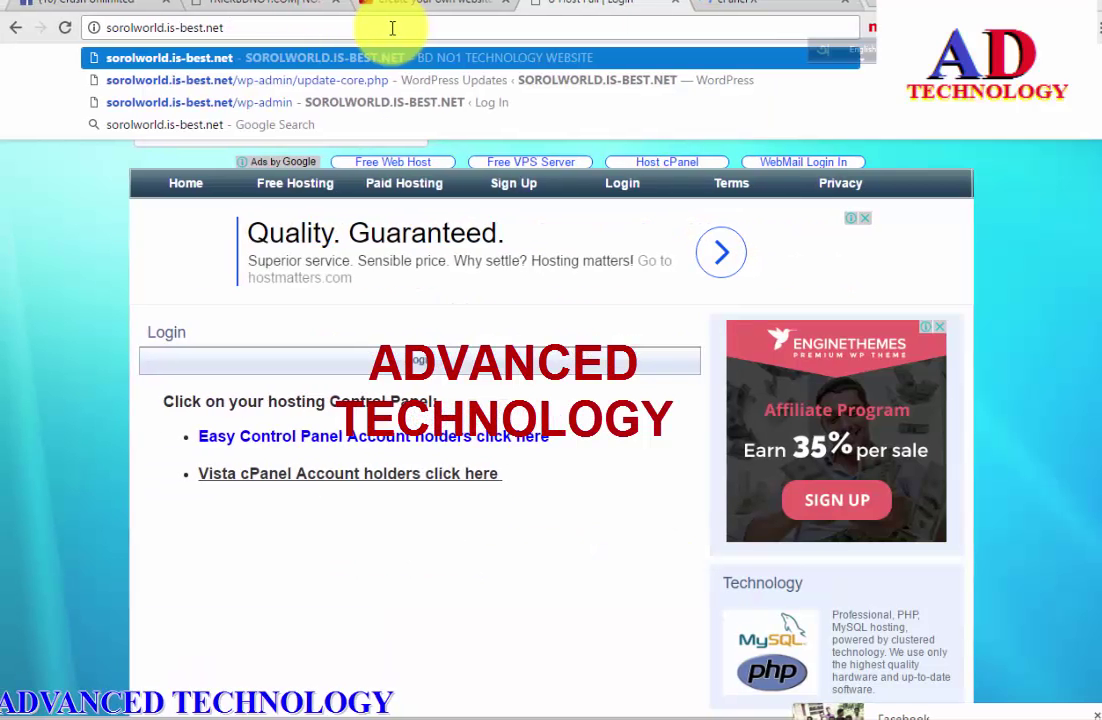
- Load sorolworld.is-best.net, scroll through its home page, then follow the Meta Log in link
{"action": "key", "text": "Return"}
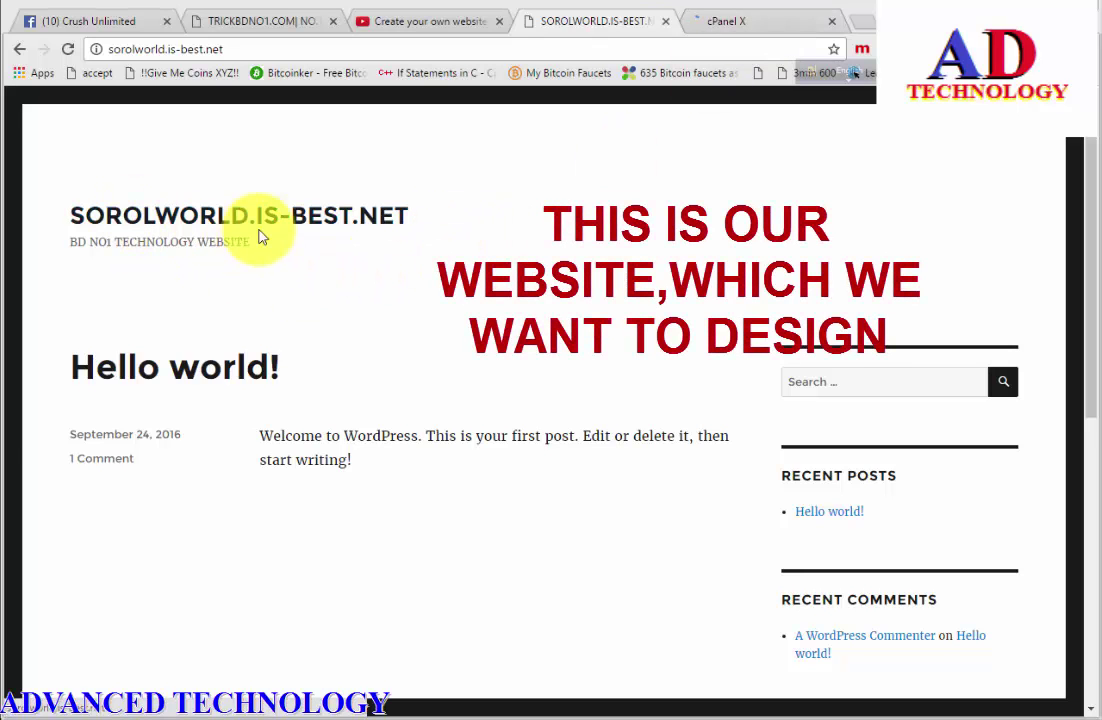
{"action": "scroll", "coordinate": [664, 376], "scroll_direction": "down", "scroll_amount": 2}
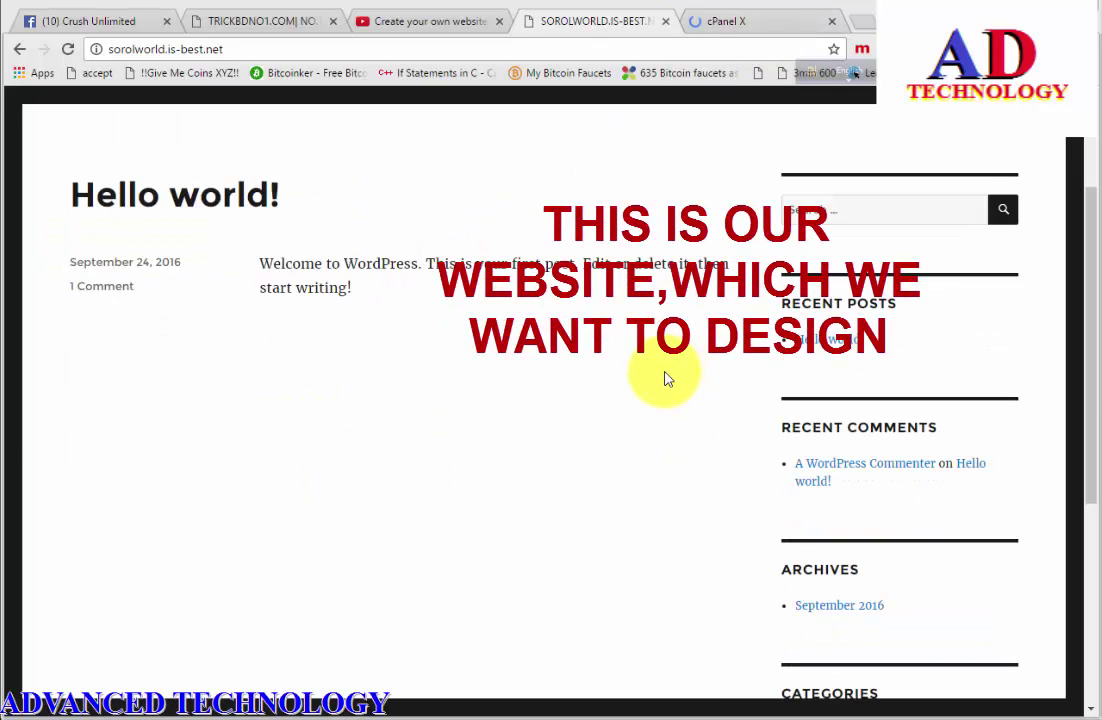
{"action": "scroll", "coordinate": [645, 400], "scroll_direction": "up", "scroll_amount": 2}
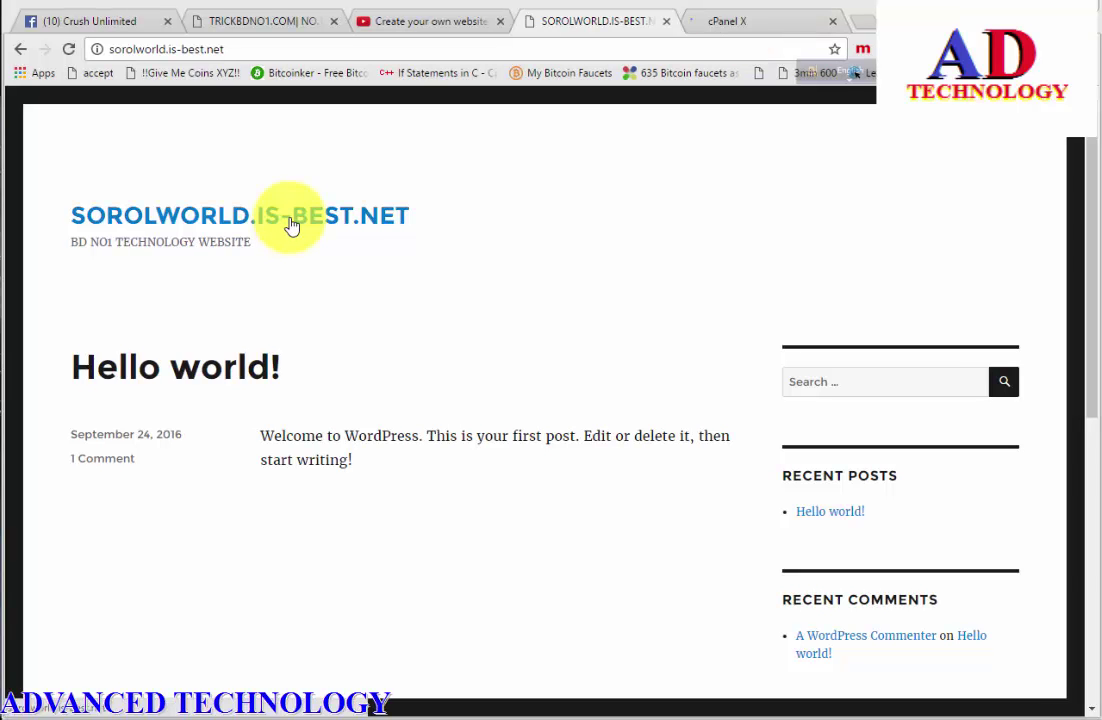
{"action": "scroll", "coordinate": [718, 538], "scroll_direction": "down", "scroll_amount": 5}
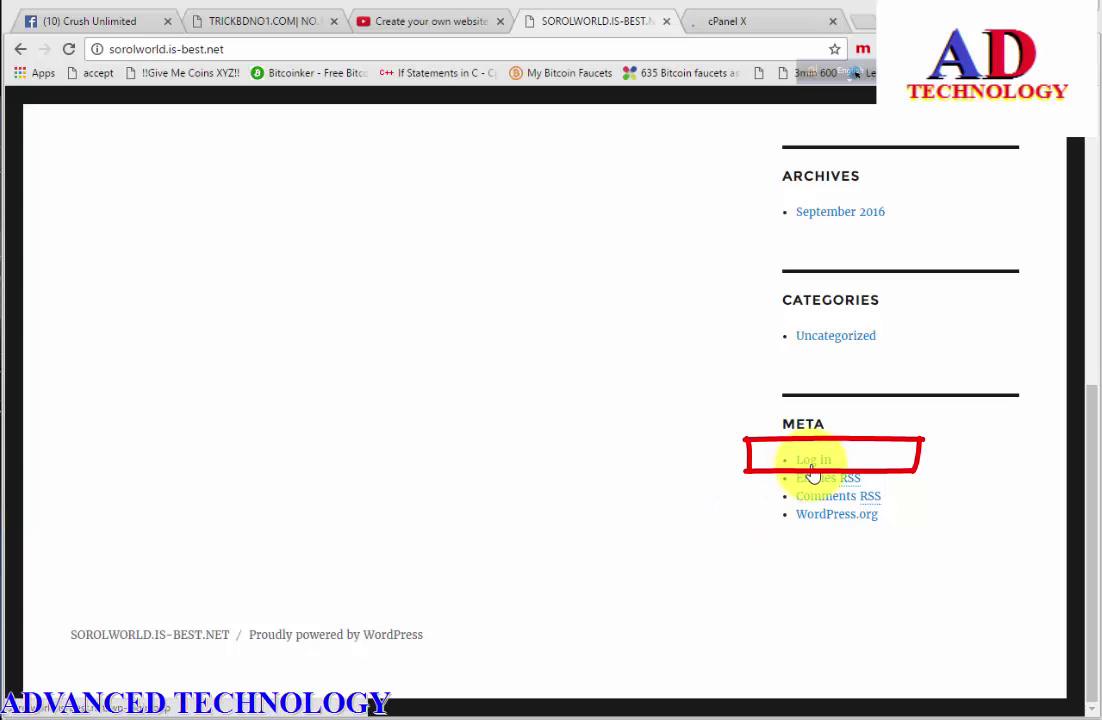
{"action": "left_click", "coordinate": [812, 463]}
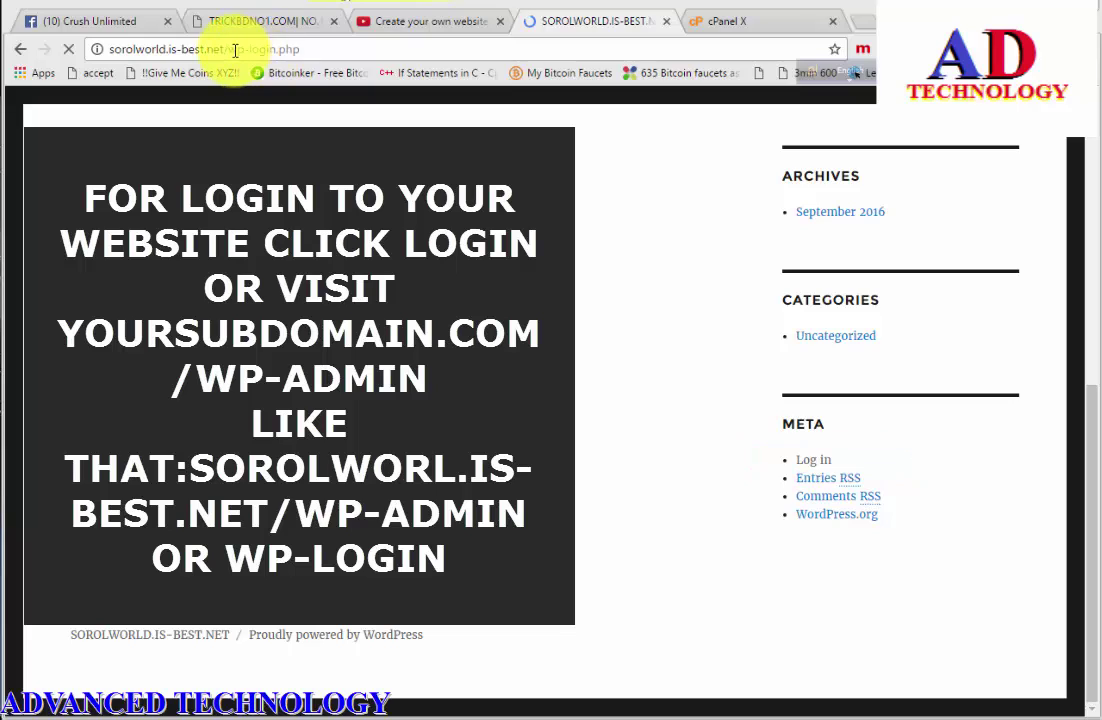
- Log in with the saved username suggestion and password, with Remember Me ticked
{"action": "left_click", "coordinate": [234, 48]}
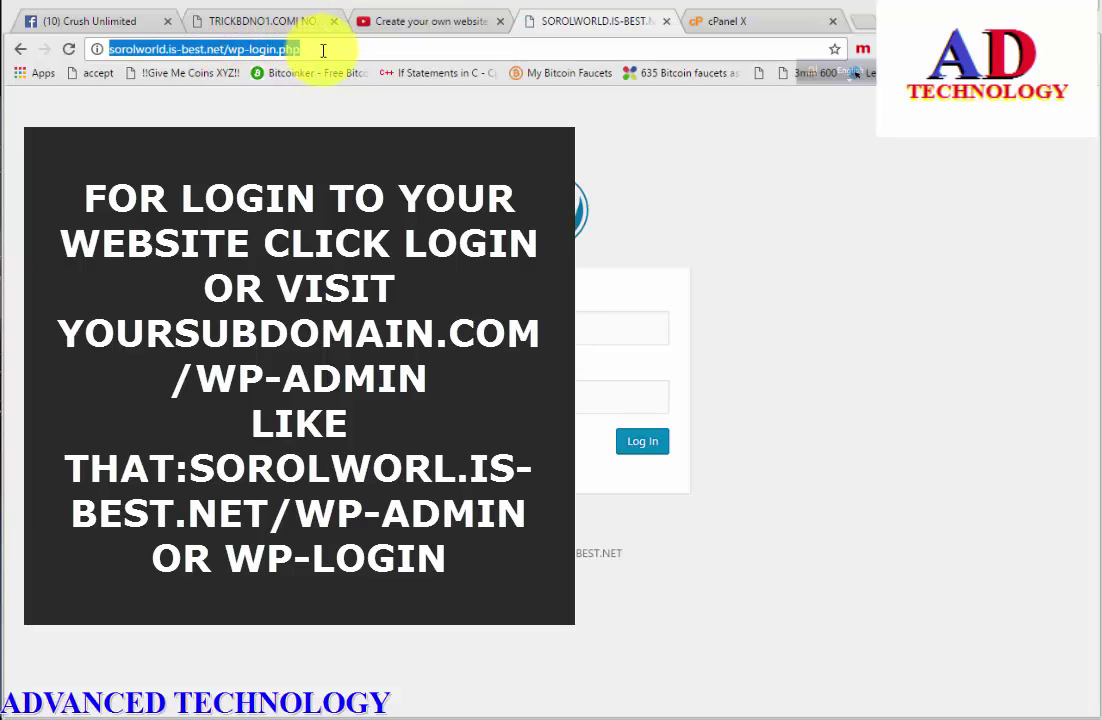
{"action": "left_click", "coordinate": [283, 49]}
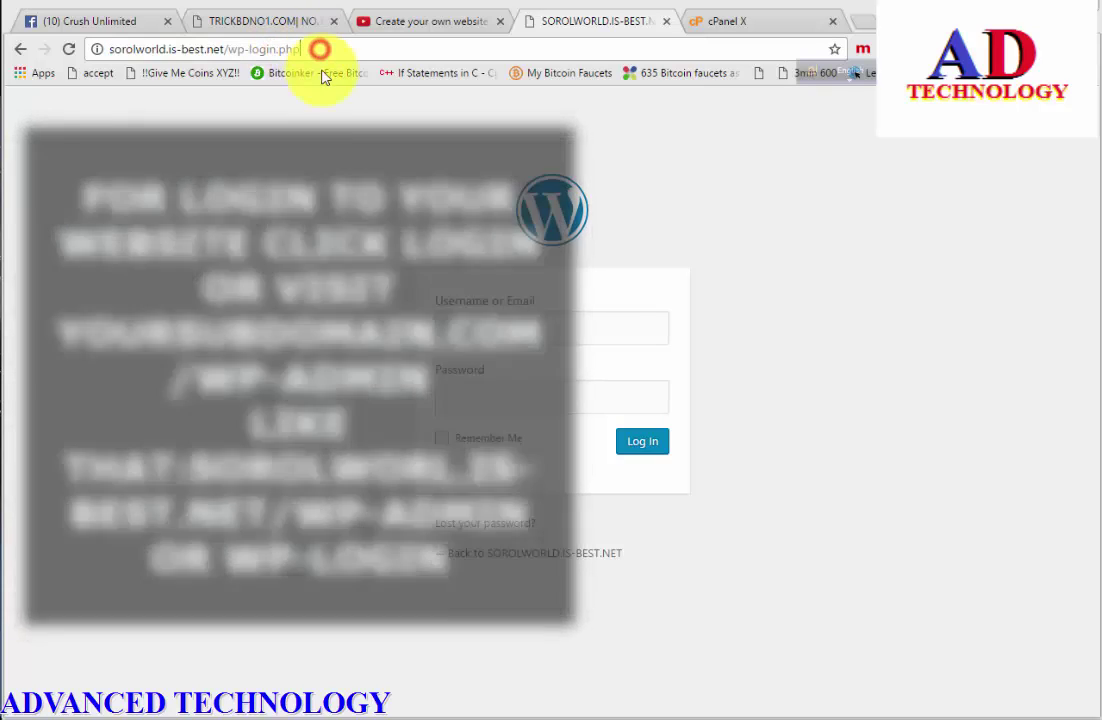
{"action": "left_click", "coordinate": [467, 322]}
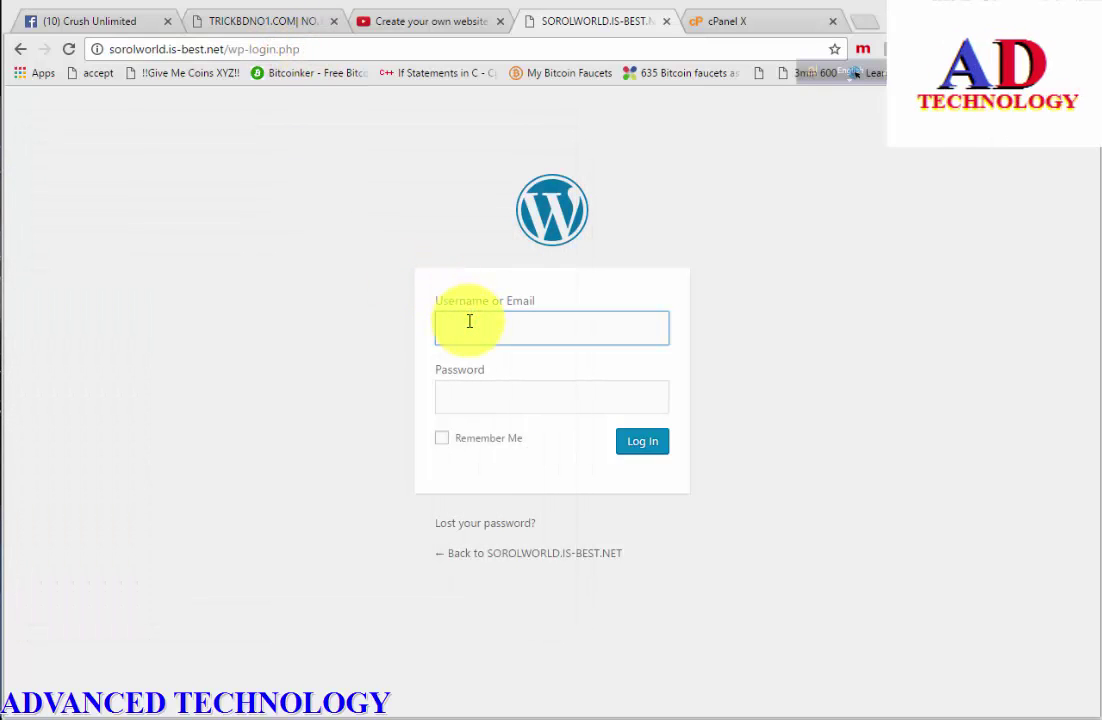
{"action": "type", "text": "mdsorol"}
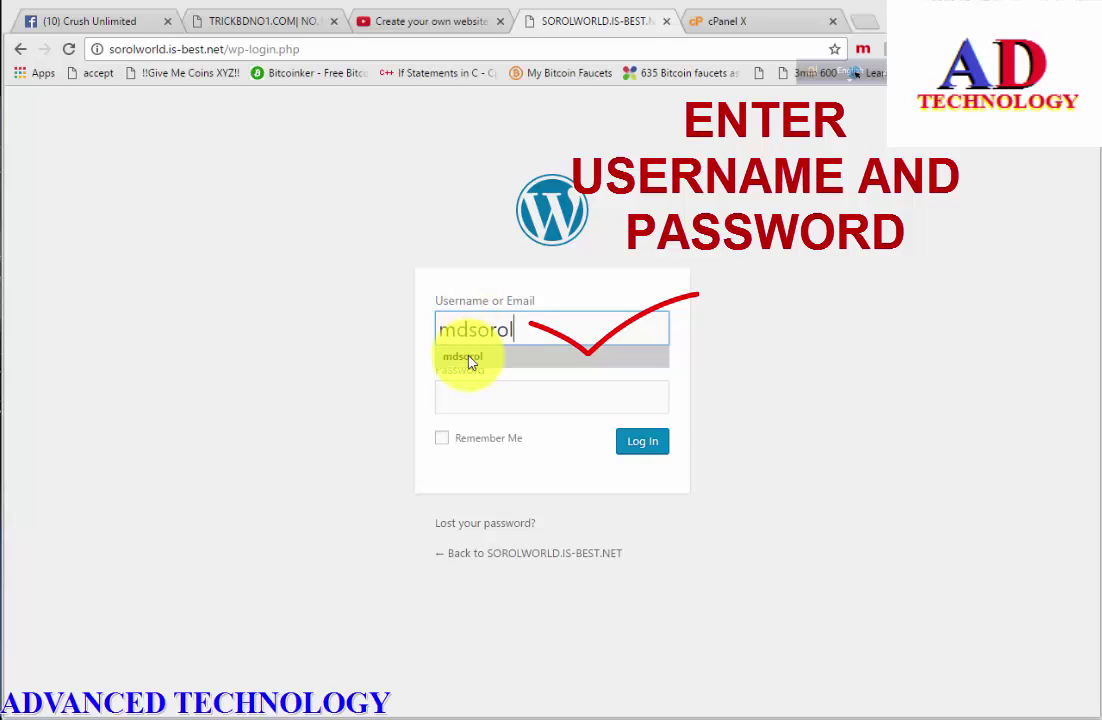
{"action": "left_click", "coordinate": [467, 357]}
{"action": "left_click", "coordinate": [475, 395]}
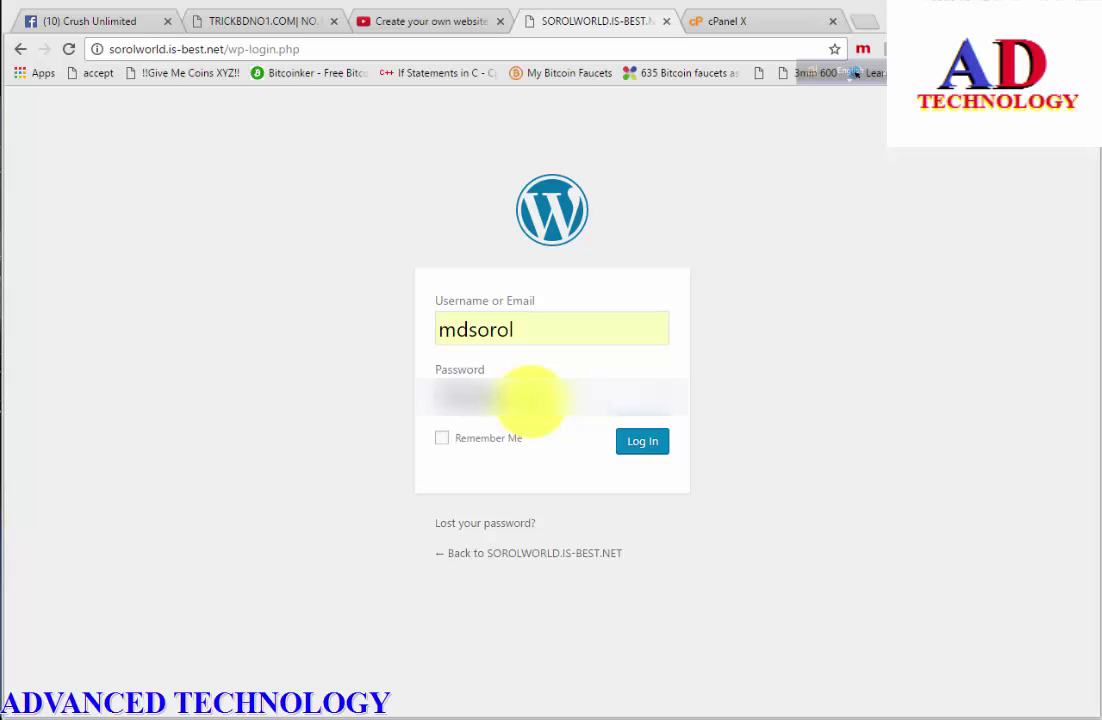
{"action": "left_click", "coordinate": [442, 442]}
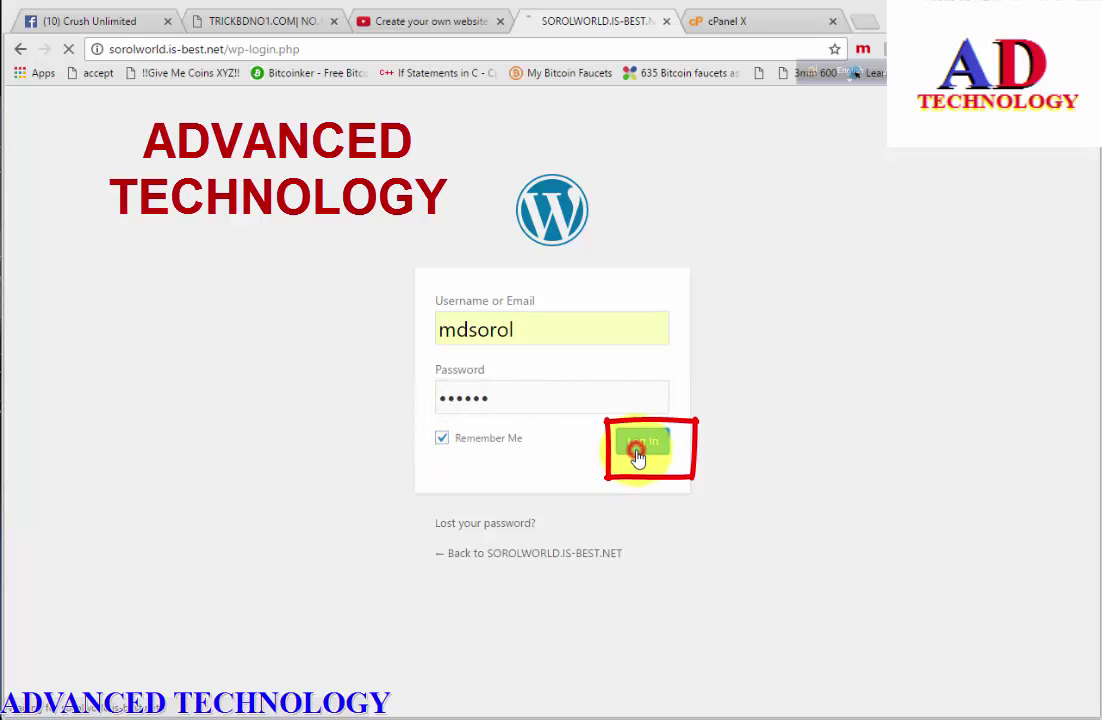
{"action": "left_click", "coordinate": [632, 452]}
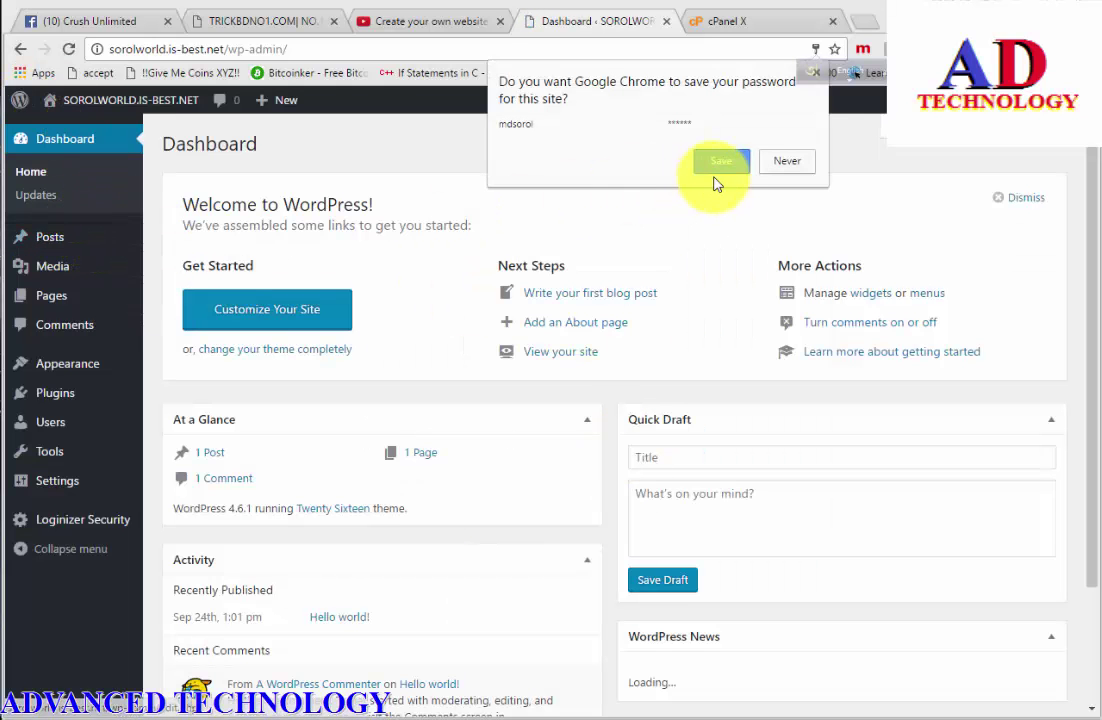
- Save the password in Chrome and go to Appearance > Themes, where Twenty Sixteen is active
{"action": "left_click", "coordinate": [717, 165]}
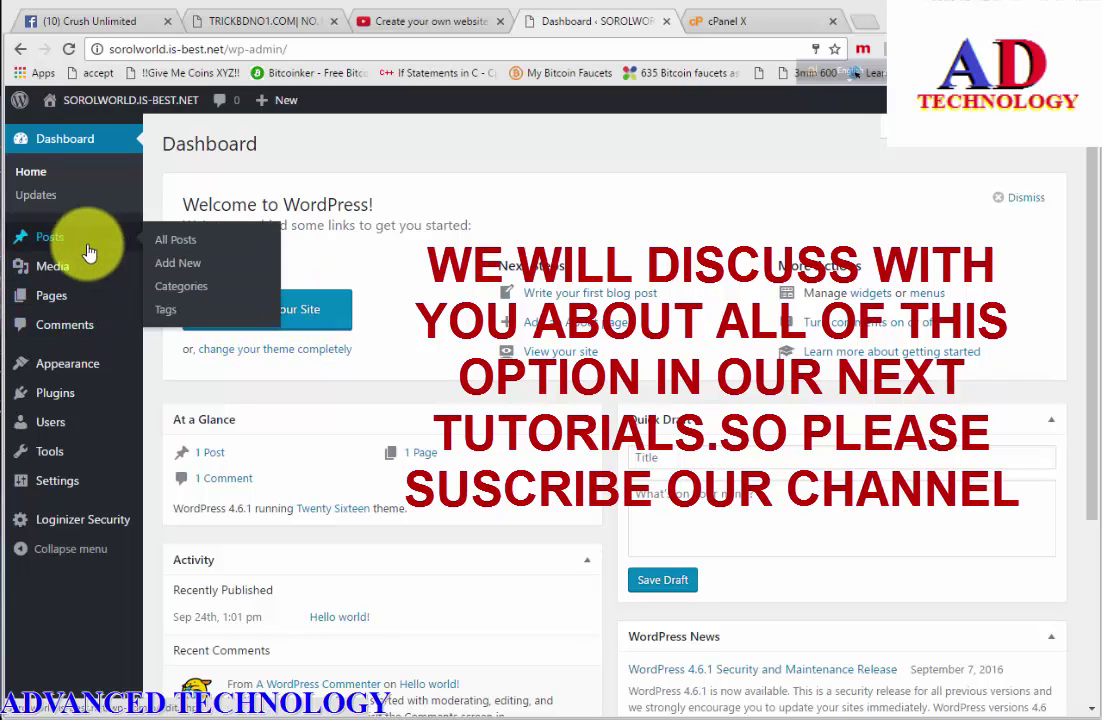
{"action": "mouse_move", "coordinate": [74, 364]}
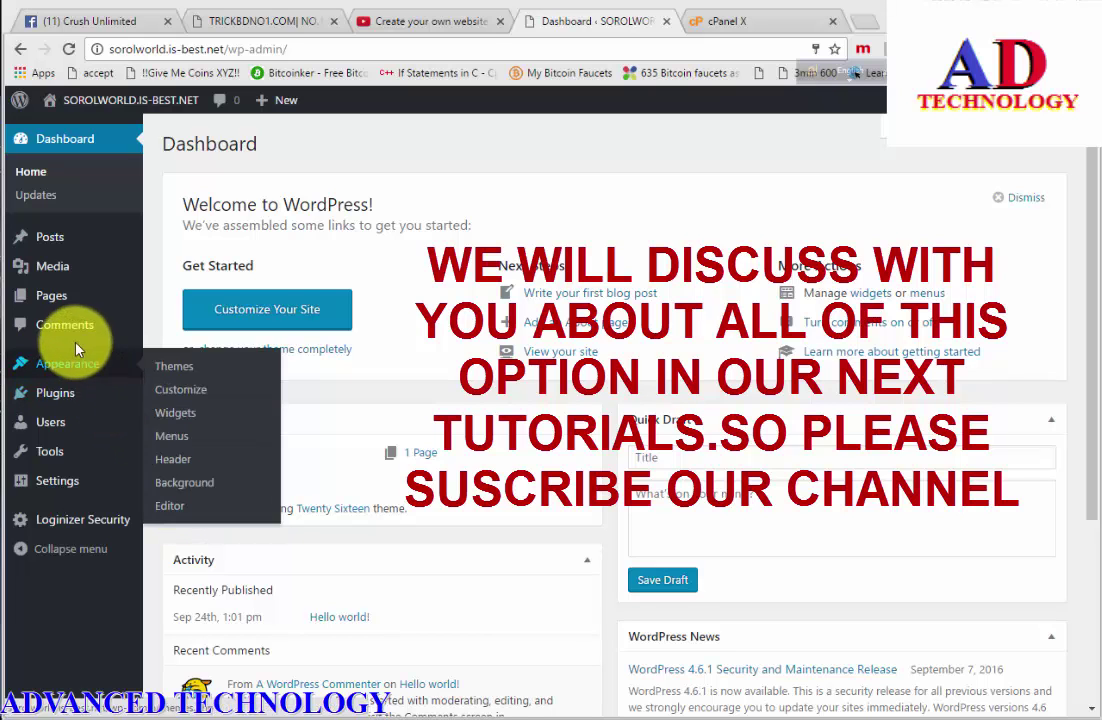
{"action": "mouse_move", "coordinate": [55, 383]}
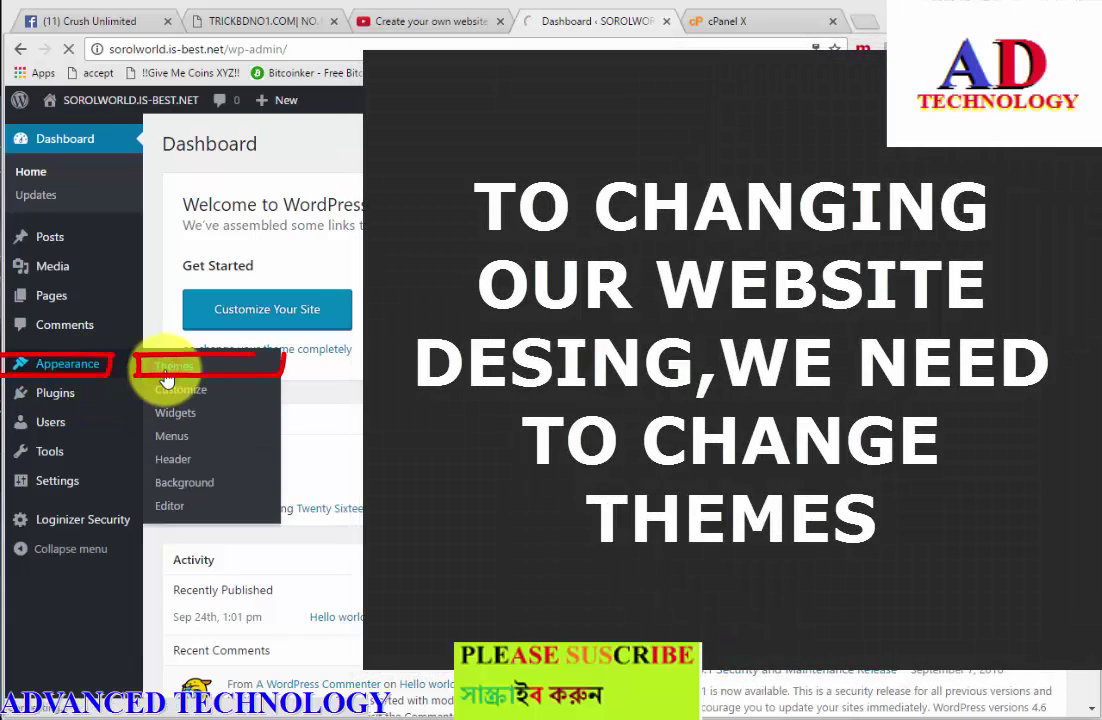
{"action": "left_click", "coordinate": [165, 370]}
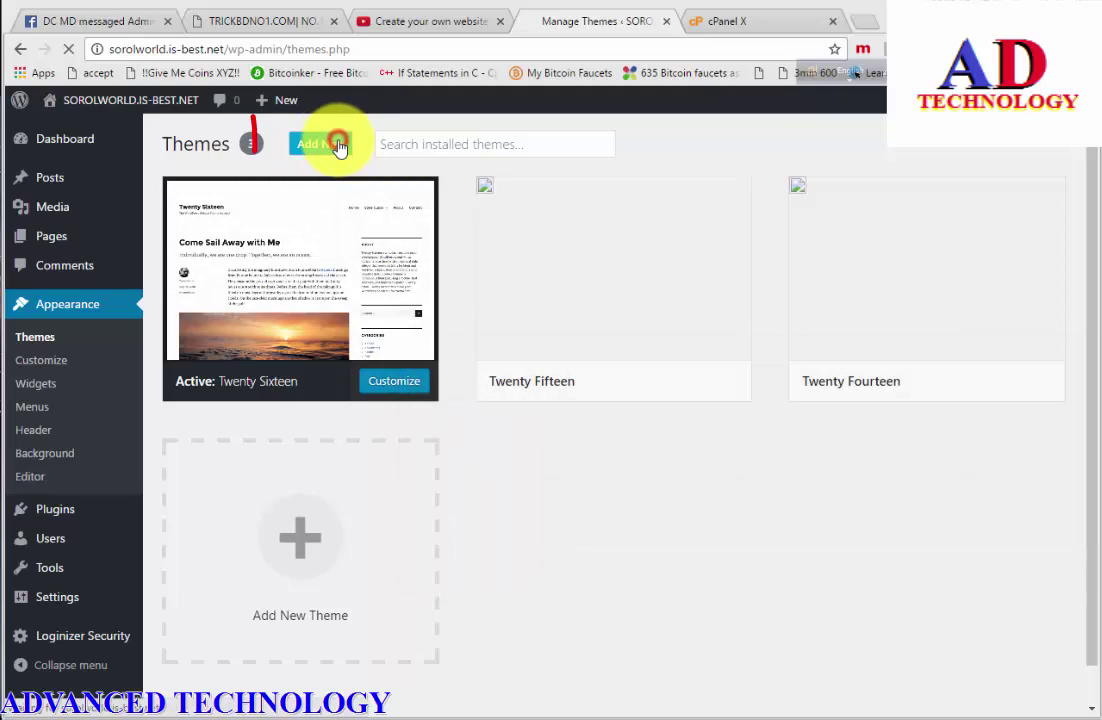
{"action": "left_click", "coordinate": [338, 145]}
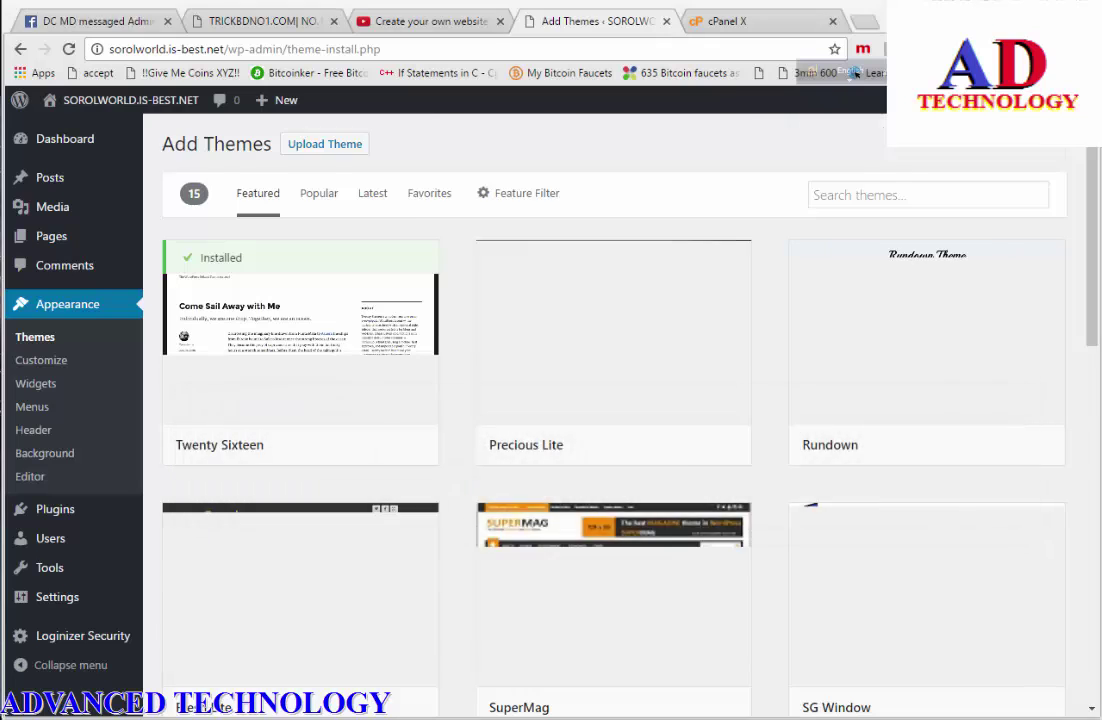
{"action": "scroll", "coordinate": [541, 546], "scroll_direction": "down", "scroll_amount": 3}
{"action": "scroll", "coordinate": [541, 546], "scroll_direction": "up", "scroll_amount": 3}
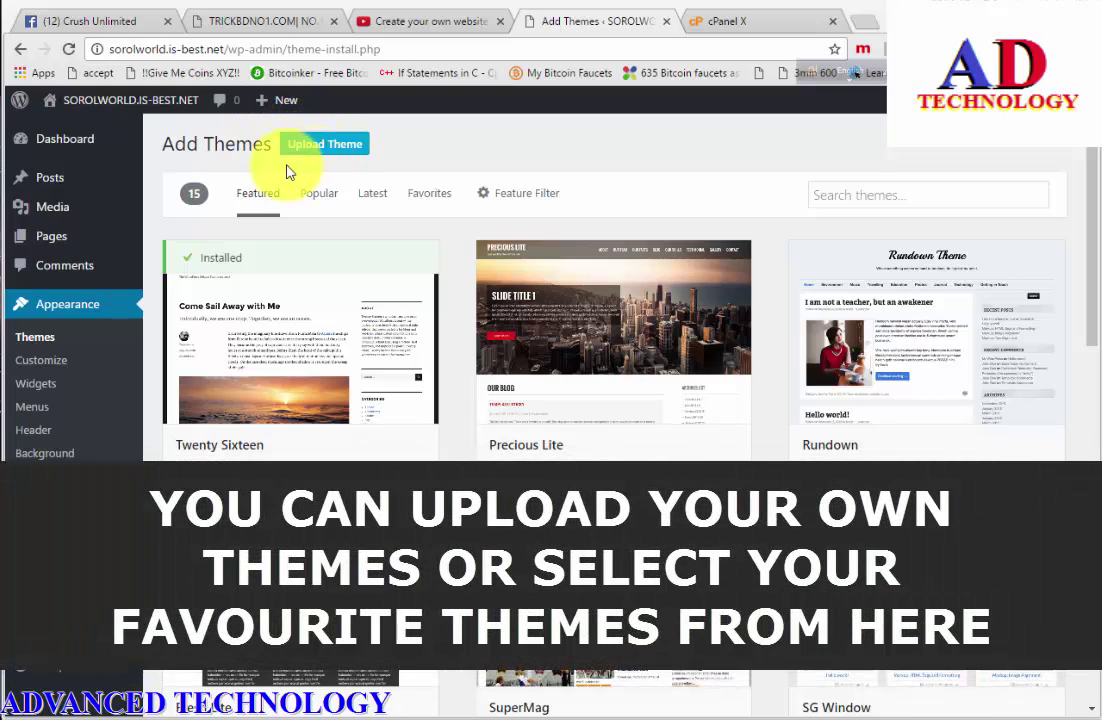
{"action": "scroll", "coordinate": [672, 394], "scroll_direction": "down", "scroll_amount": 3}
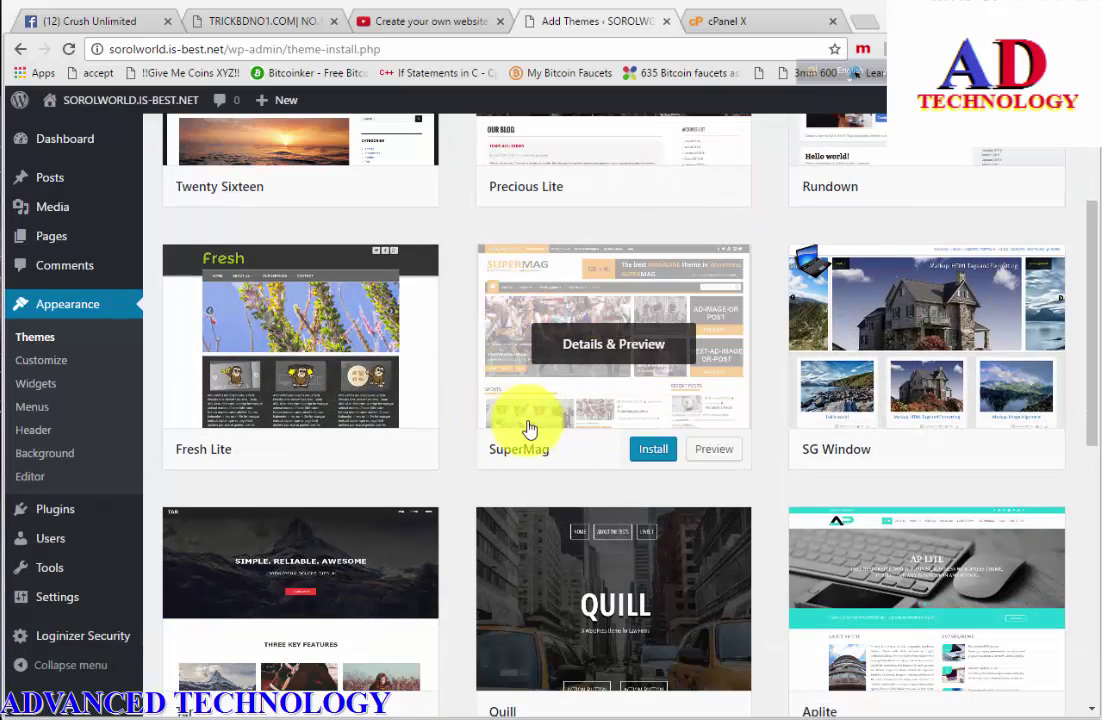
{"action": "scroll", "coordinate": [620, 450], "scroll_direction": "up", "scroll_amount": 3}
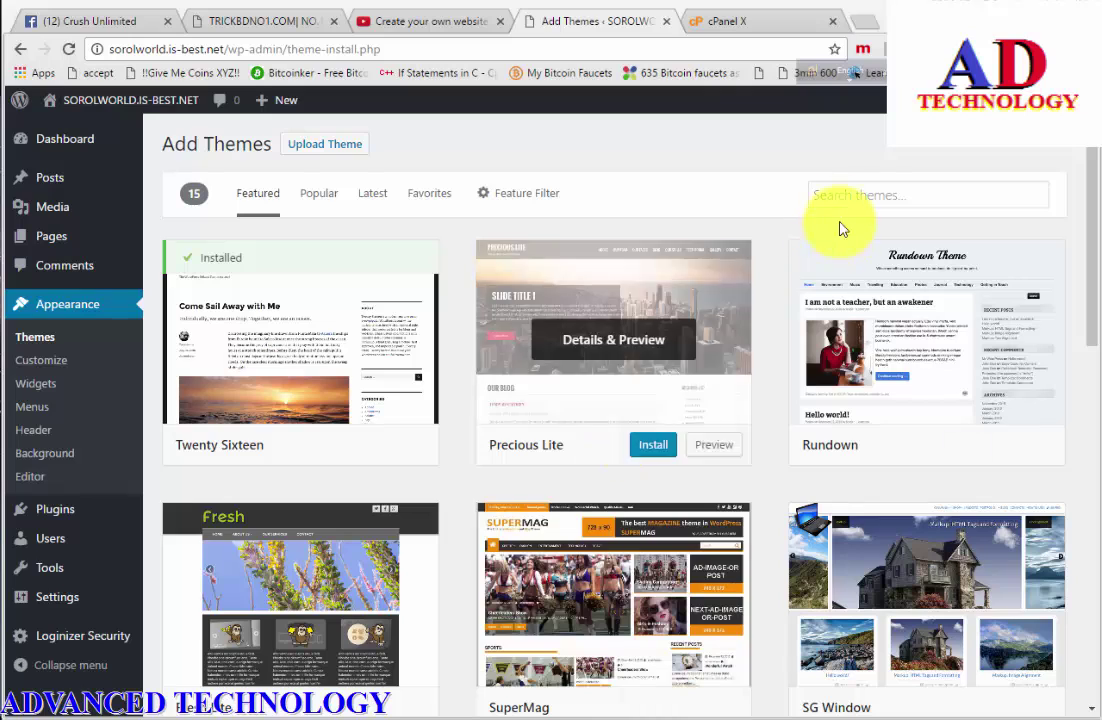
- Search the theme catalogue for 'redwaves' and preview RedWaves Lite
{"action": "left_click", "coordinate": [827, 193]}
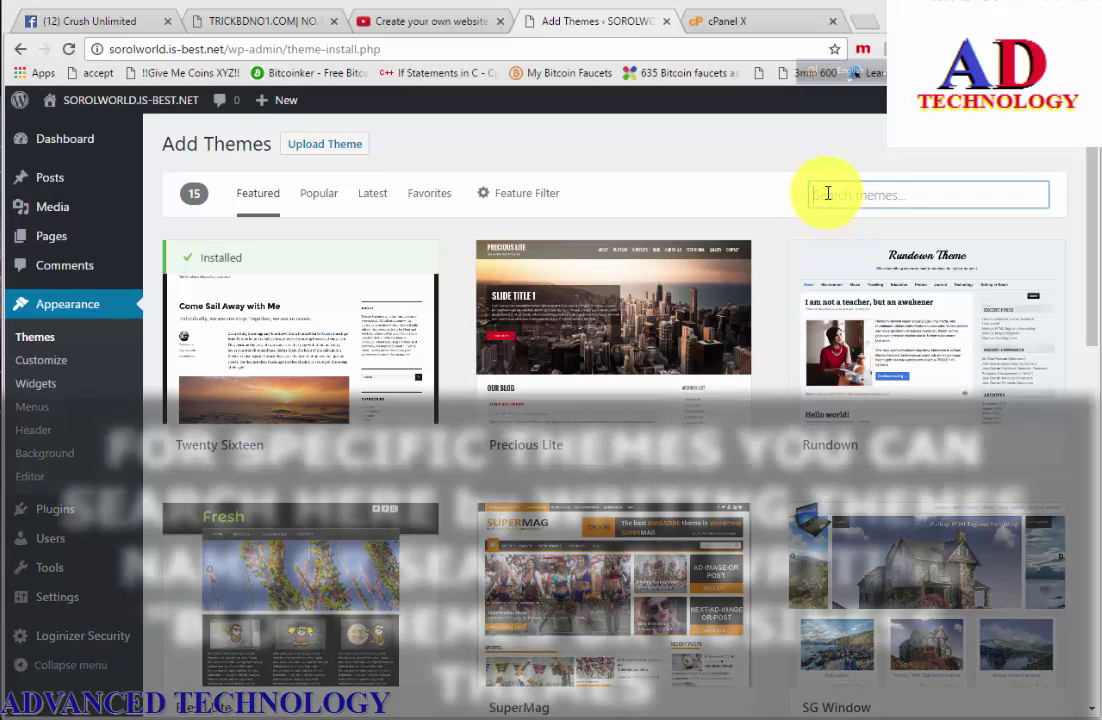
{"action": "type", "text": "redwaves"}
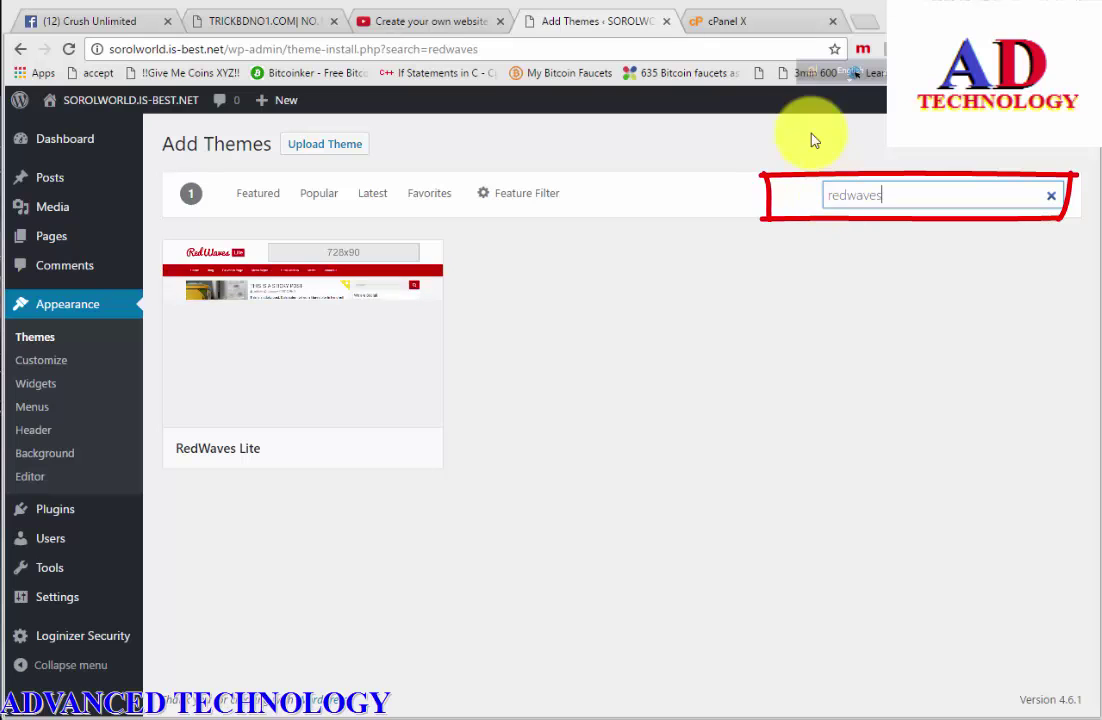
{"action": "mouse_move", "coordinate": [364, 442]}
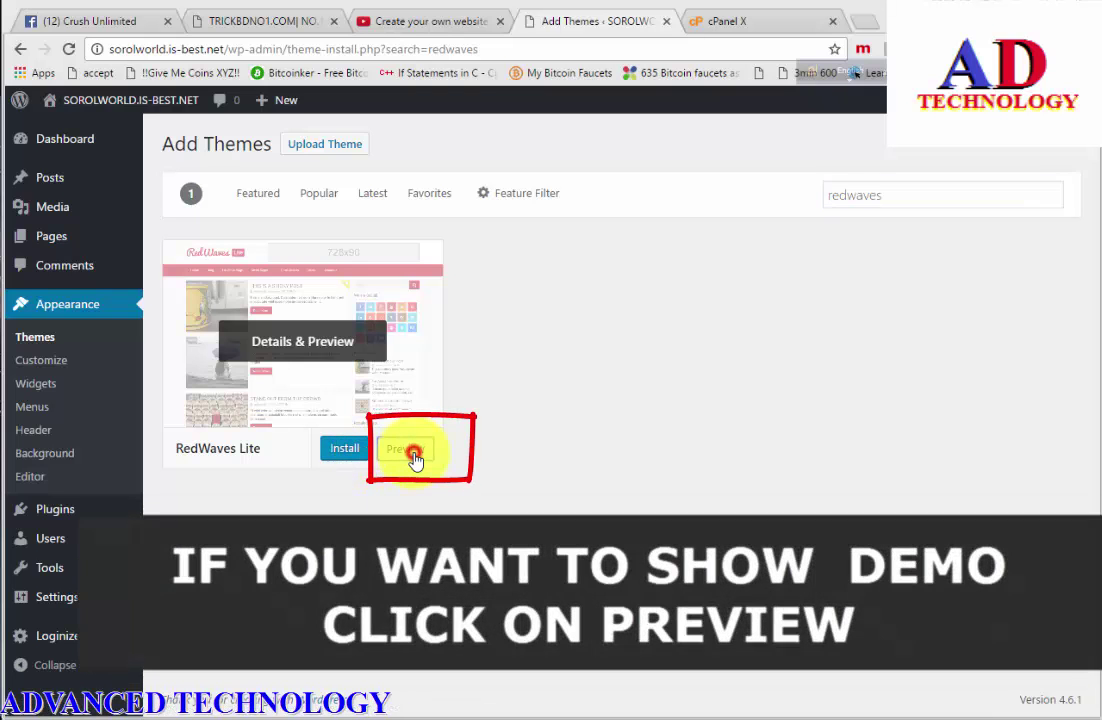
{"action": "left_click", "coordinate": [414, 457]}
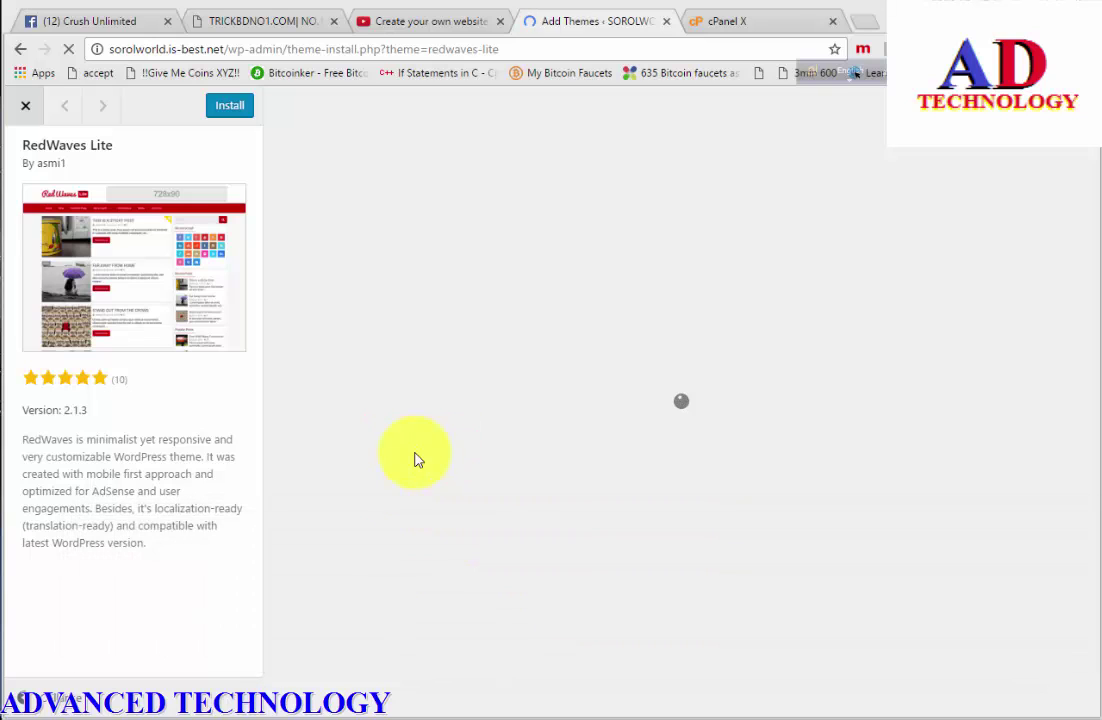
- Close the YouTube and Facebook tabs, then close the RedWaves Lite preview
{"action": "left_click", "coordinate": [500, 21]}
{"action": "left_click", "coordinate": [167, 21]}
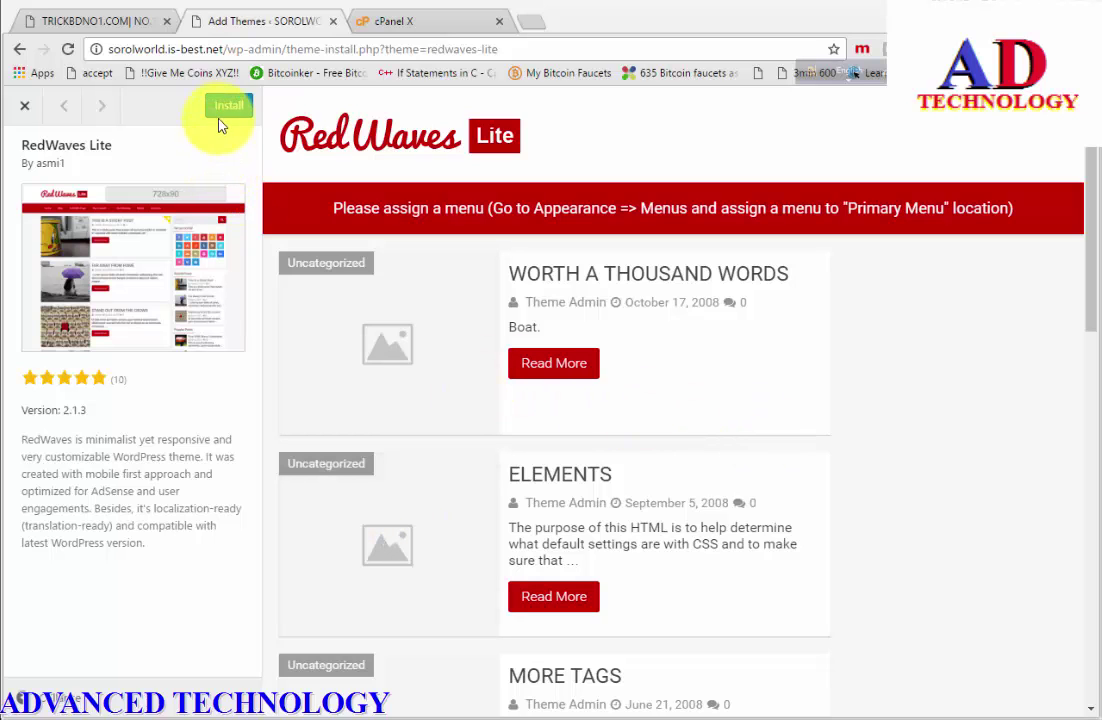
{"action": "left_click", "coordinate": [26, 110]}
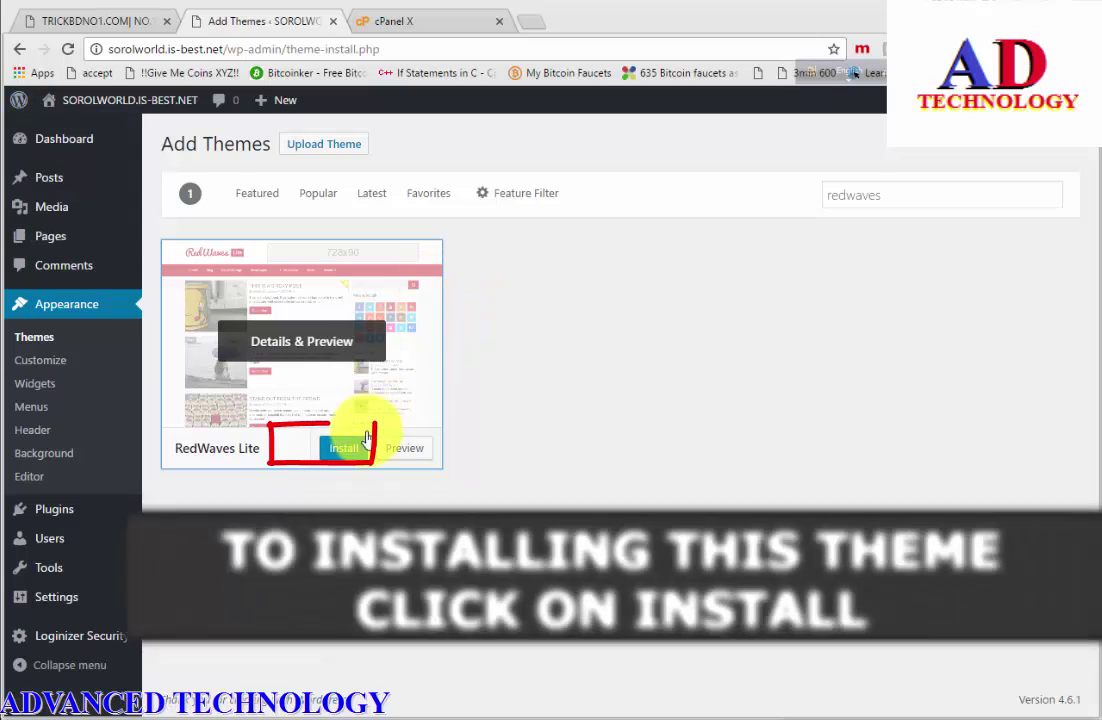
- Install RedWaves Lite and activate it as the site's theme
{"action": "left_click", "coordinate": [353, 451]}
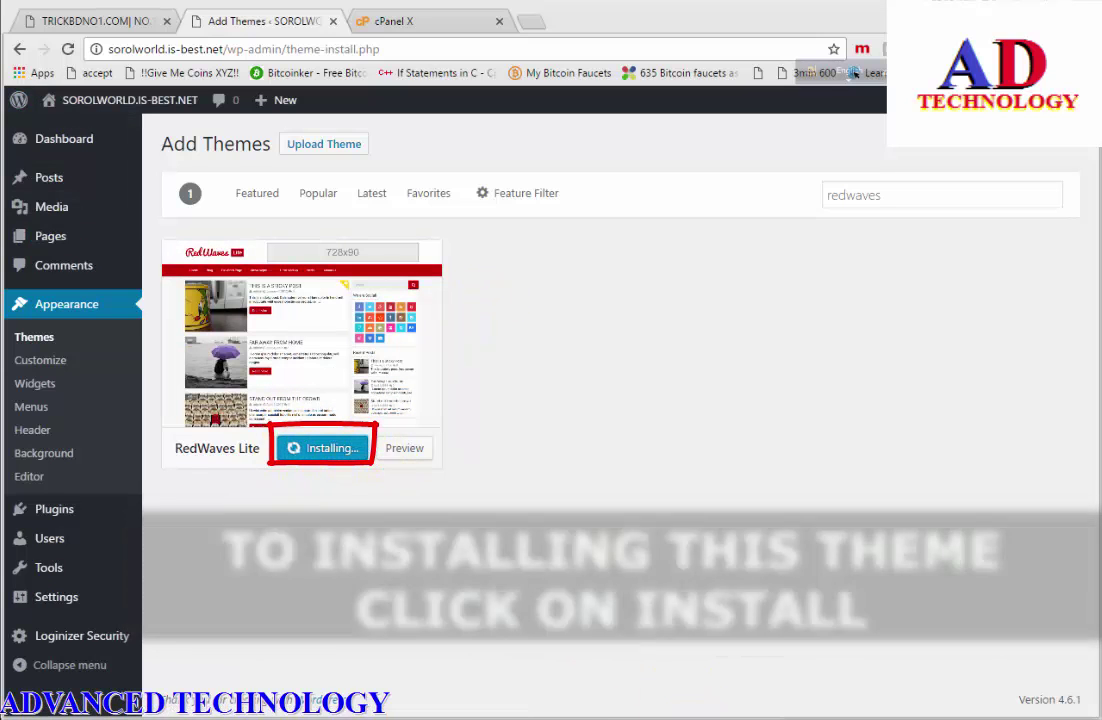
{"action": "left_click", "coordinate": [300, 455]}
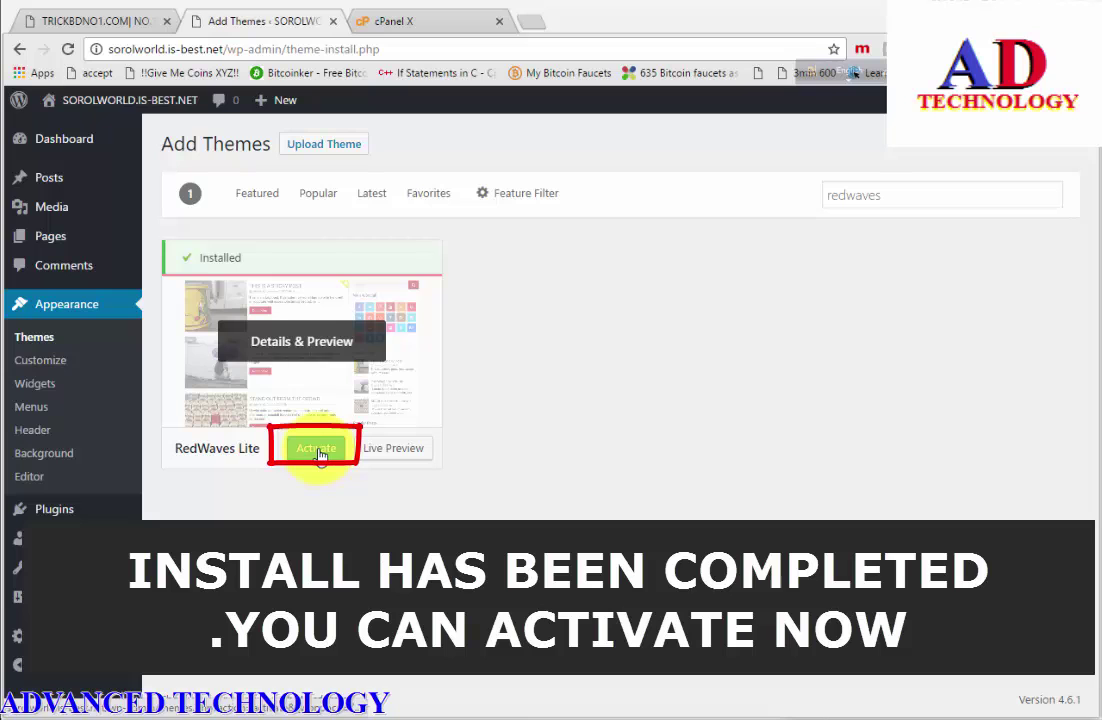
{"action": "left_click", "coordinate": [320, 455]}
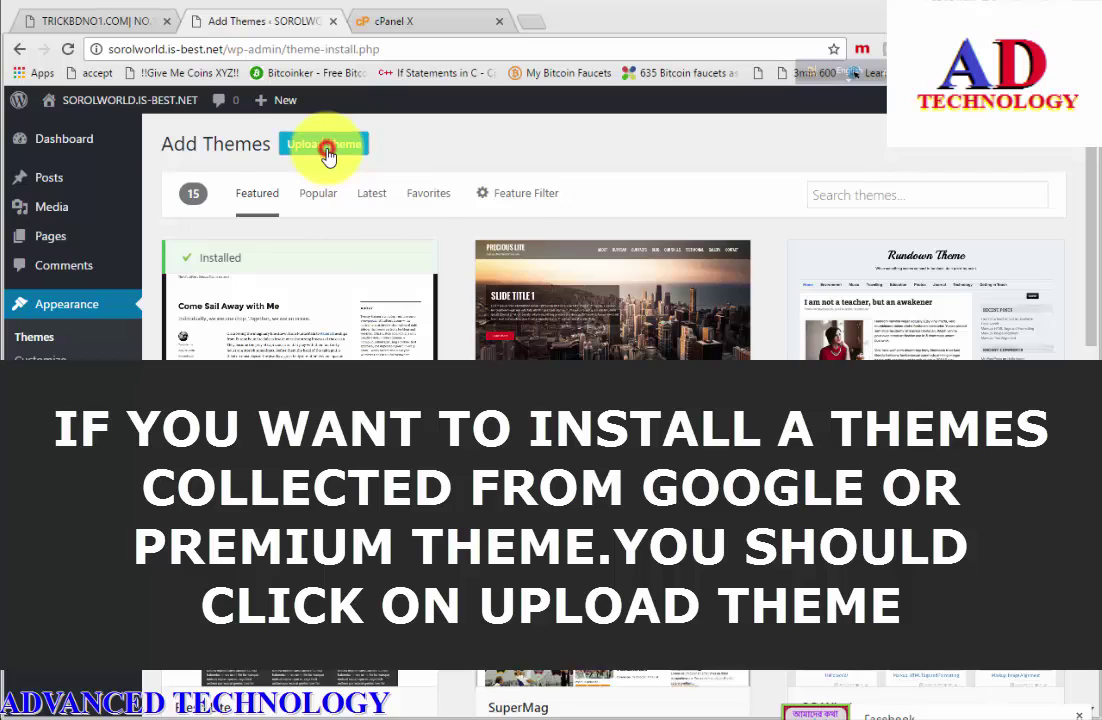
- Open the Upload Theme area and browse drives C: and D: for a theme file
{"action": "left_click", "coordinate": [327, 150]}
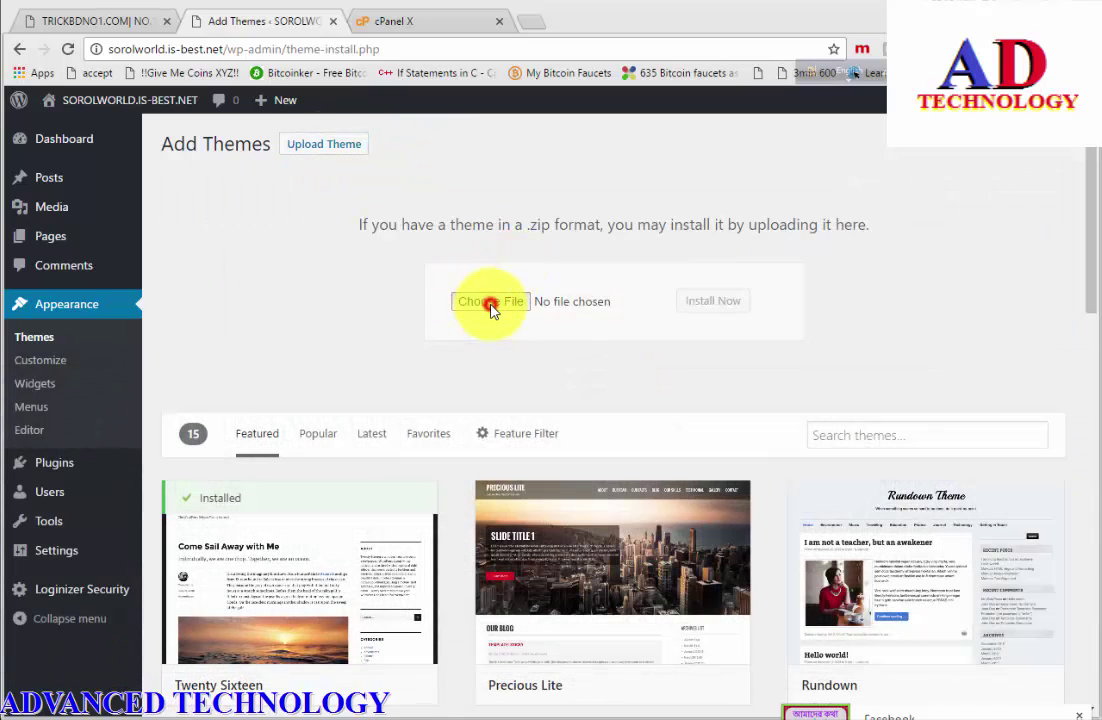
{"action": "left_click", "coordinate": [491, 304]}
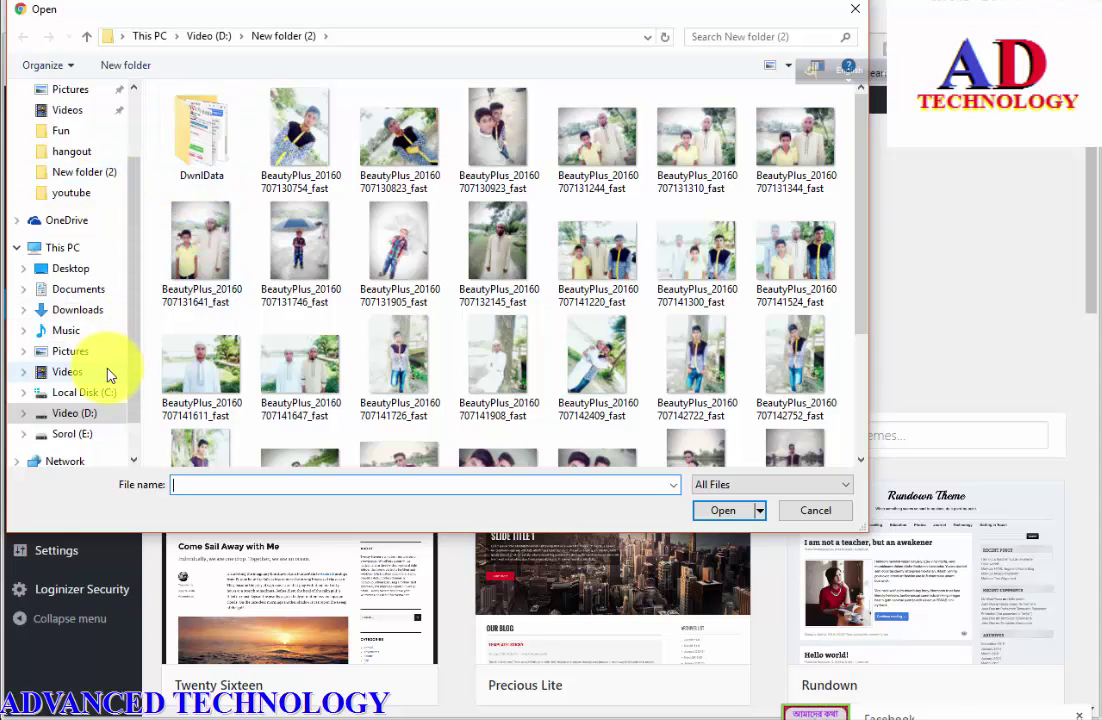
{"action": "left_click", "coordinate": [113, 398]}
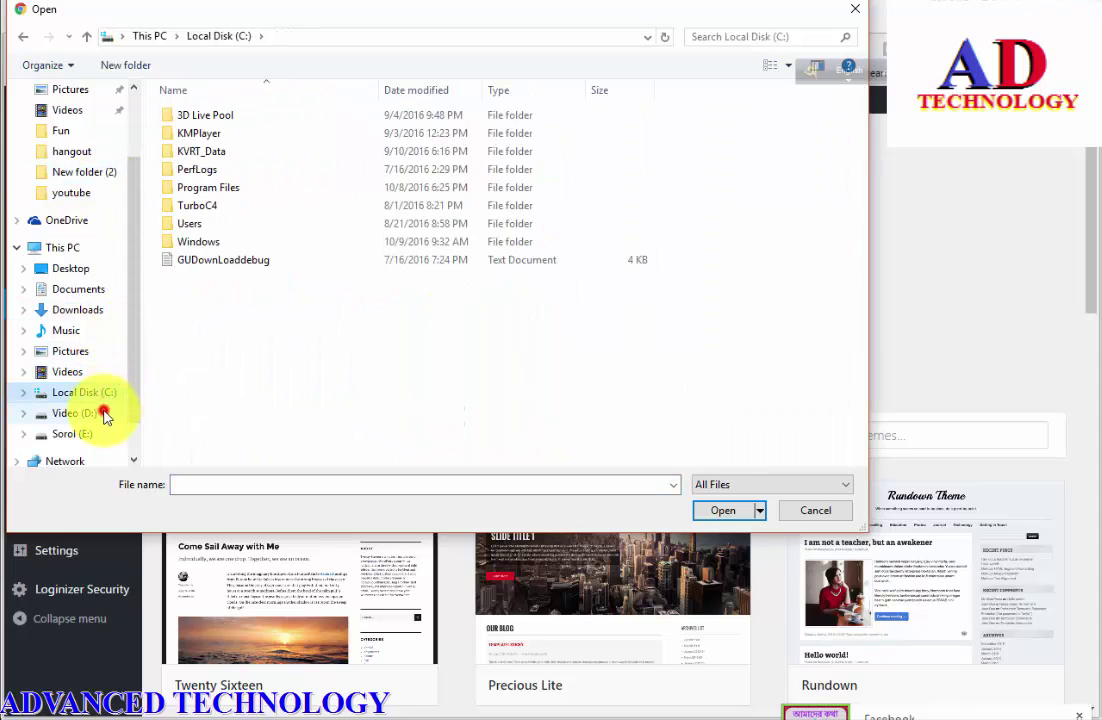
{"action": "left_click", "coordinate": [104, 414]}
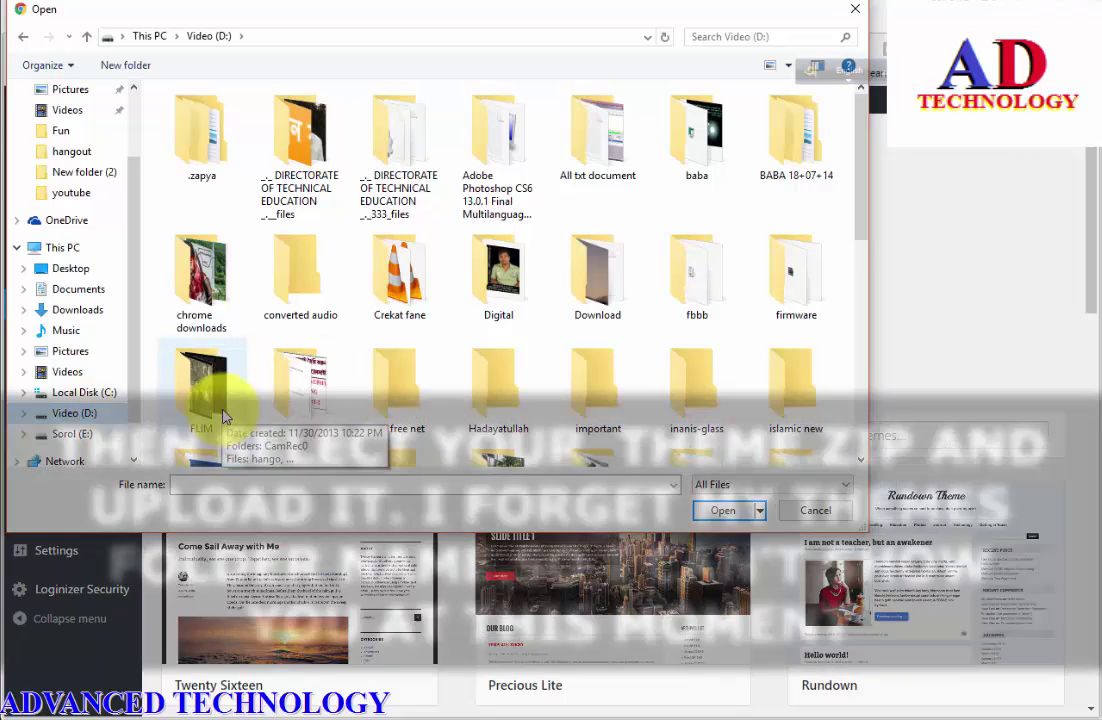
{"action": "scroll", "coordinate": [385, 385], "scroll_direction": "down", "scroll_amount": 5}
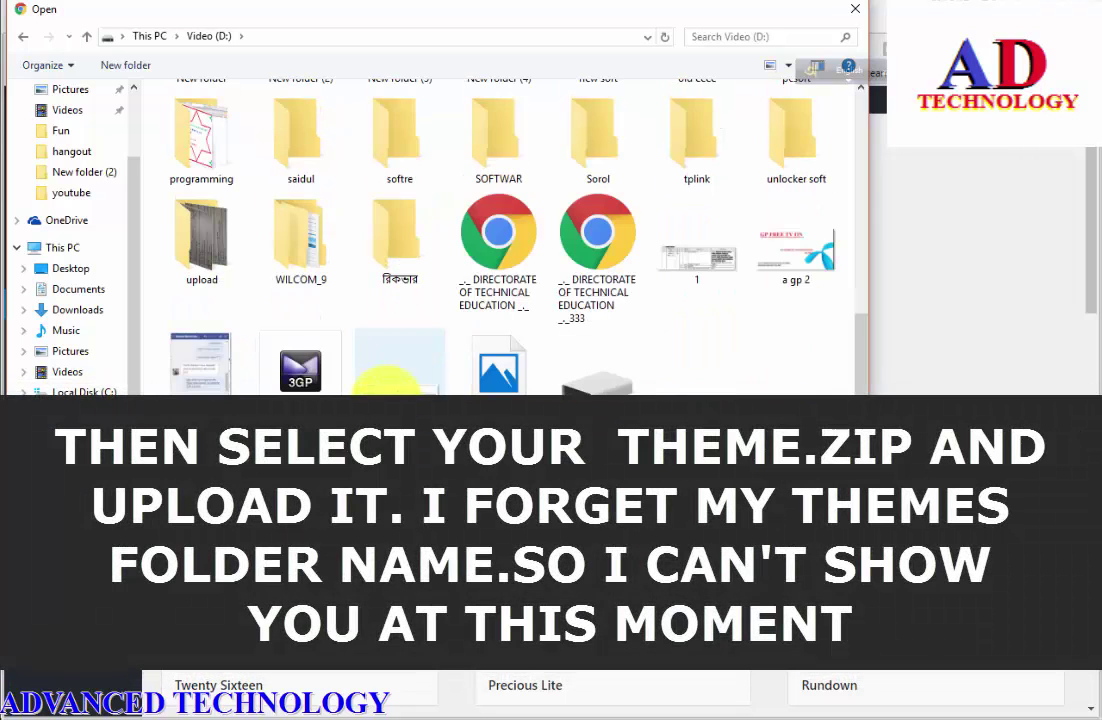
{"action": "scroll", "coordinate": [430, 320], "scroll_direction": "up", "scroll_amount": 5}
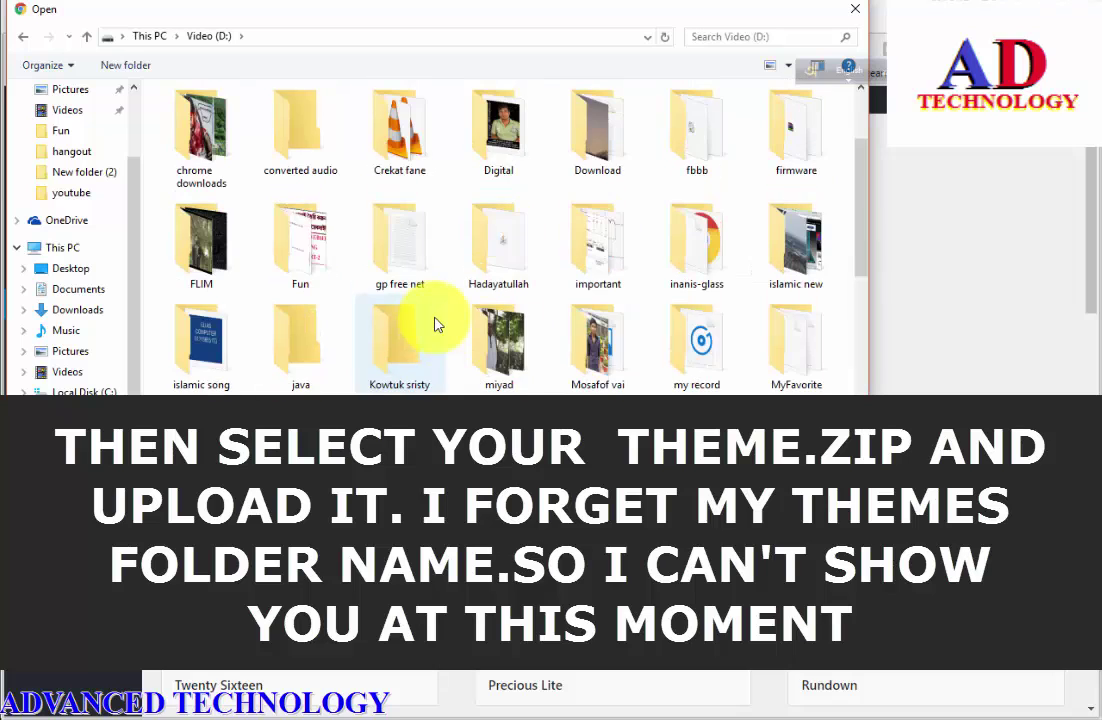
- Look inside the inanis-glass folder on D:, then cancel without choosing a file
{"action": "left_click", "coordinate": [707, 264]}
{"action": "double_click", "coordinate": [707, 264]}
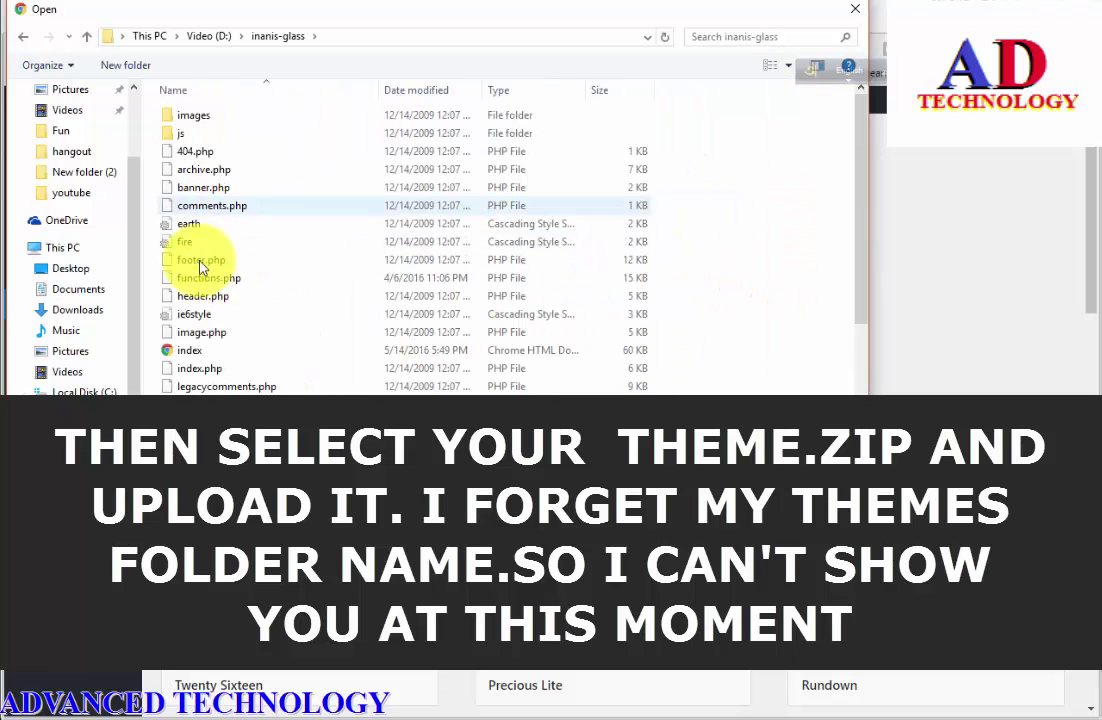
{"action": "left_click", "coordinate": [22, 35]}
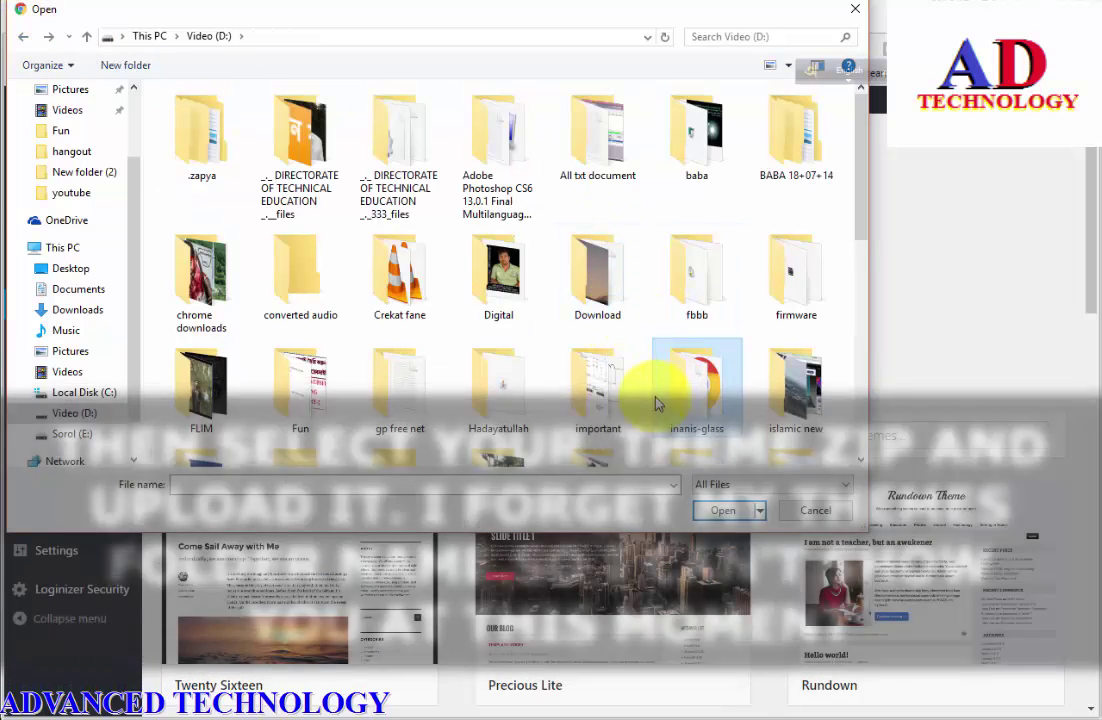
{"action": "scroll", "coordinate": [655, 400], "scroll_direction": "down", "scroll_amount": 2}
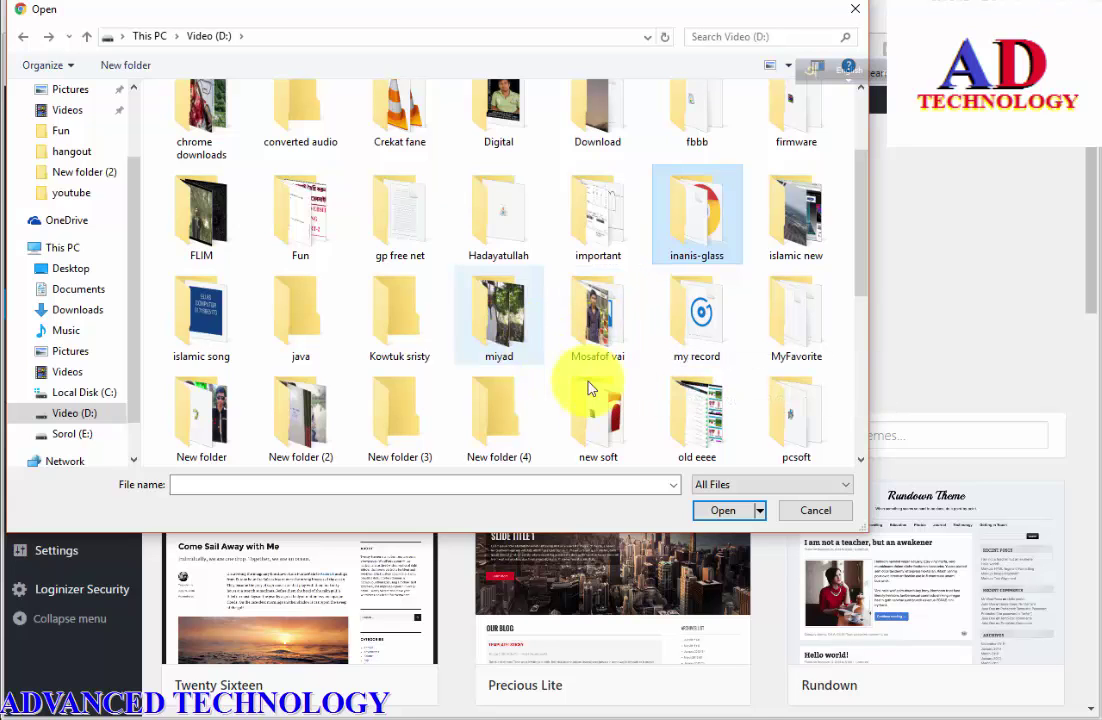
{"action": "scroll", "coordinate": [590, 390], "scroll_direction": "down", "scroll_amount": 5}
{"action": "scroll", "coordinate": [563, 397], "scroll_direction": "up", "scroll_amount": 10}
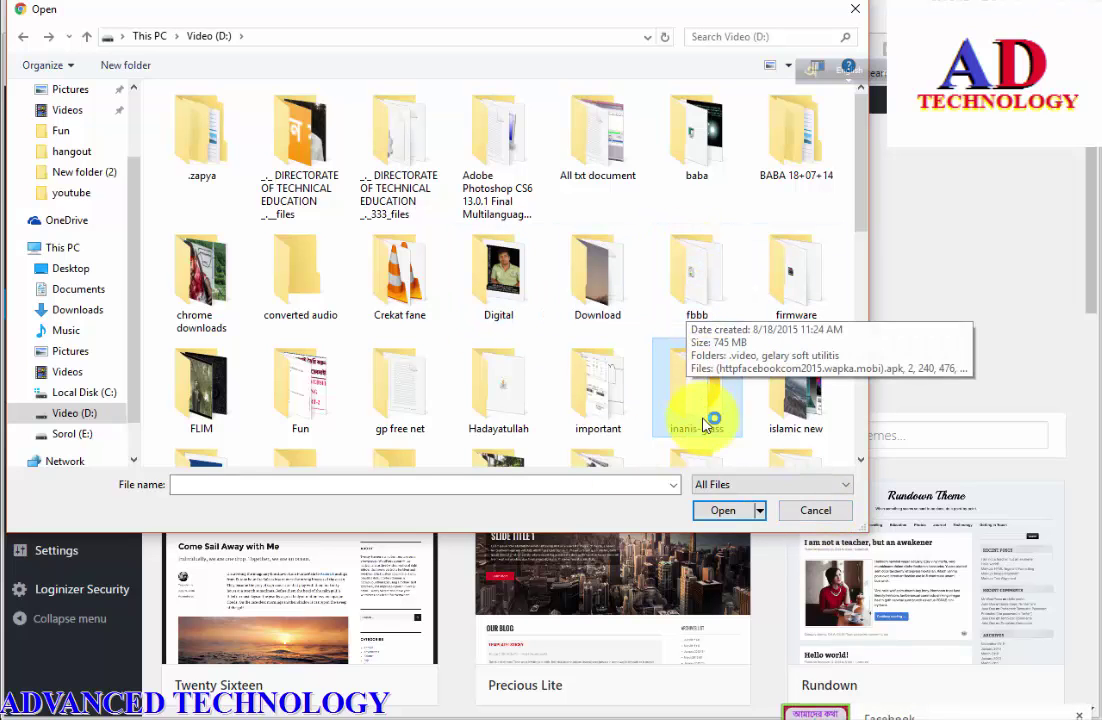
{"action": "left_click", "coordinate": [809, 512]}
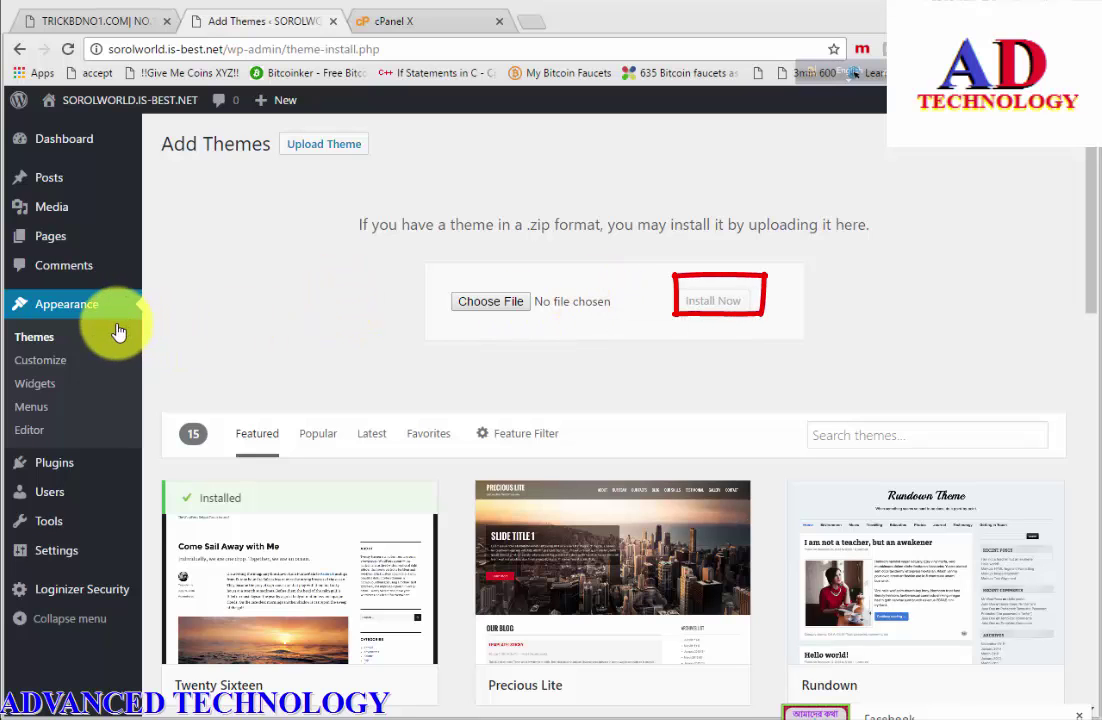
{"action": "scroll", "coordinate": [197, 381], "scroll_direction": "down", "scroll_amount": 3}
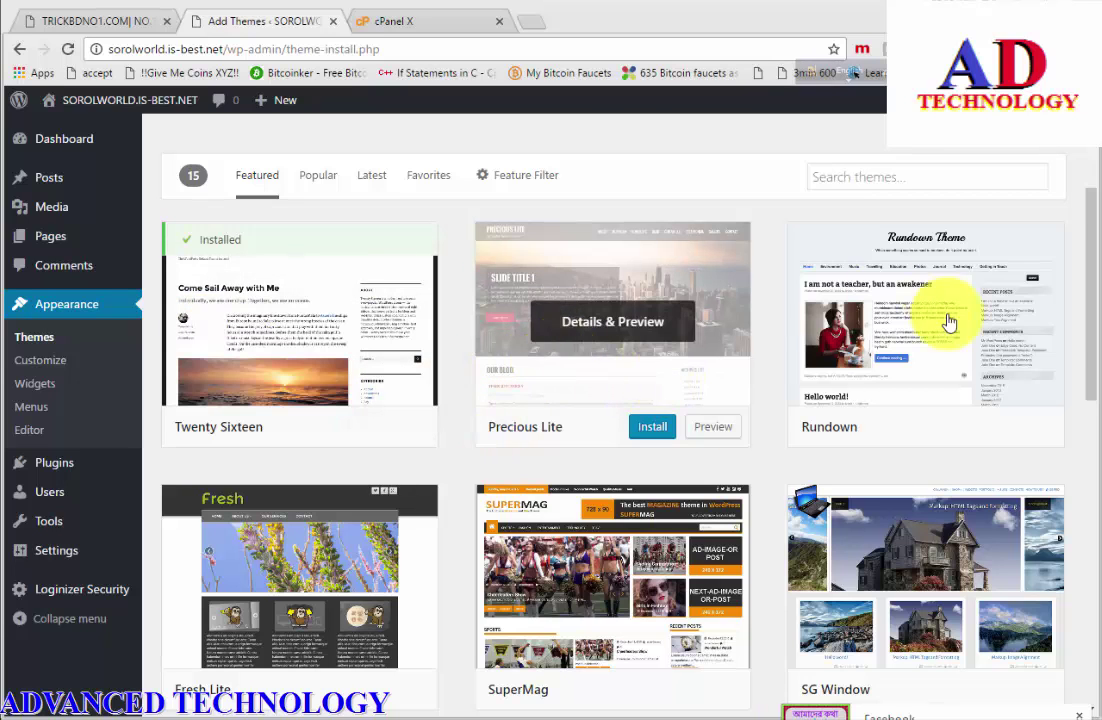
{"action": "scroll", "coordinate": [310, 381], "scroll_direction": "up", "scroll_amount": 3}
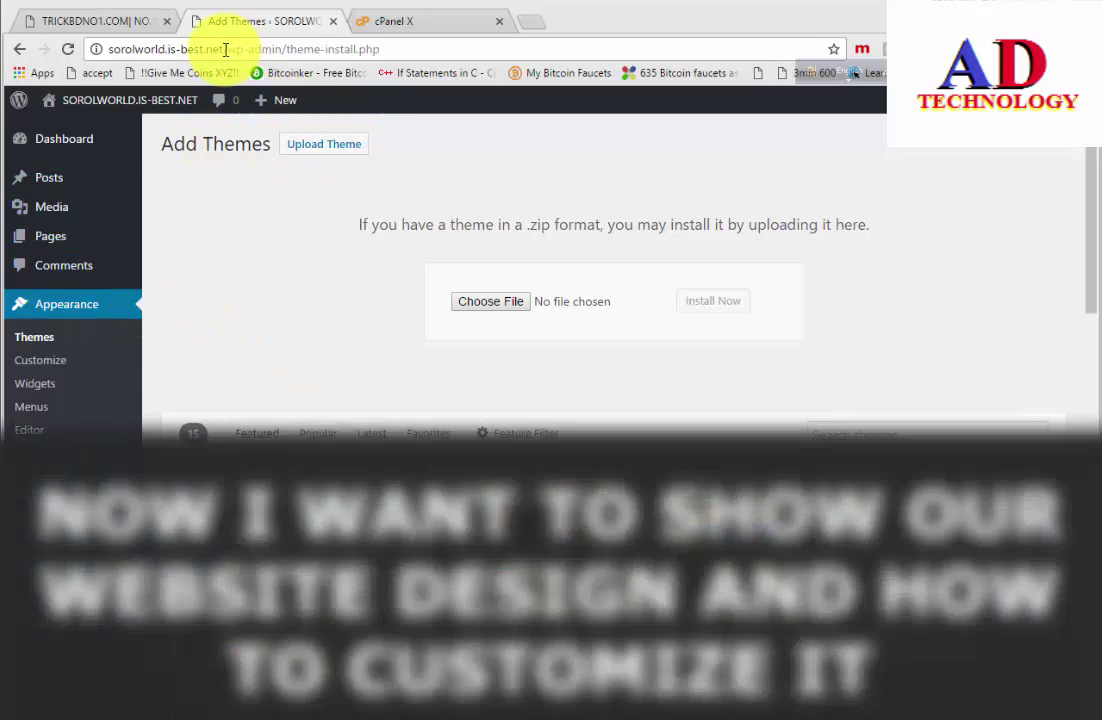
{"action": "left_click_drag", "start_coordinate": [225, 49], "coordinate": [434, 74]}
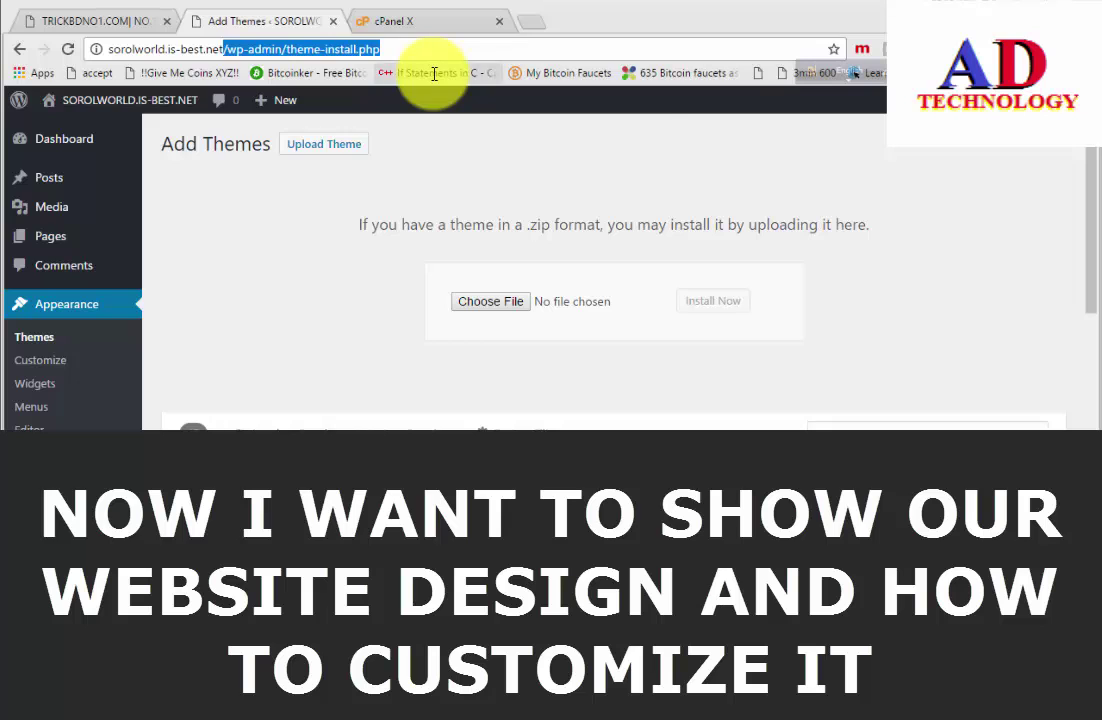
- Strip the admin path to view the live RedWaves Lite front page, then return to the Dashboard
{"action": "key", "text": "BackSpace"}
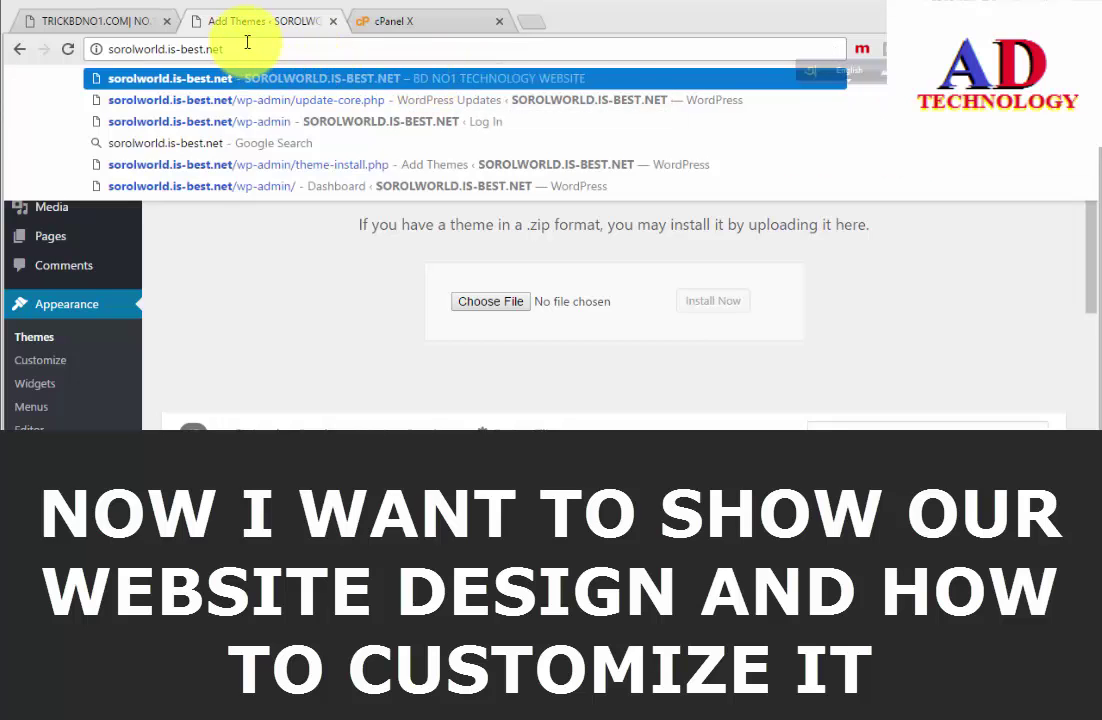
{"action": "key", "text": "Return"}
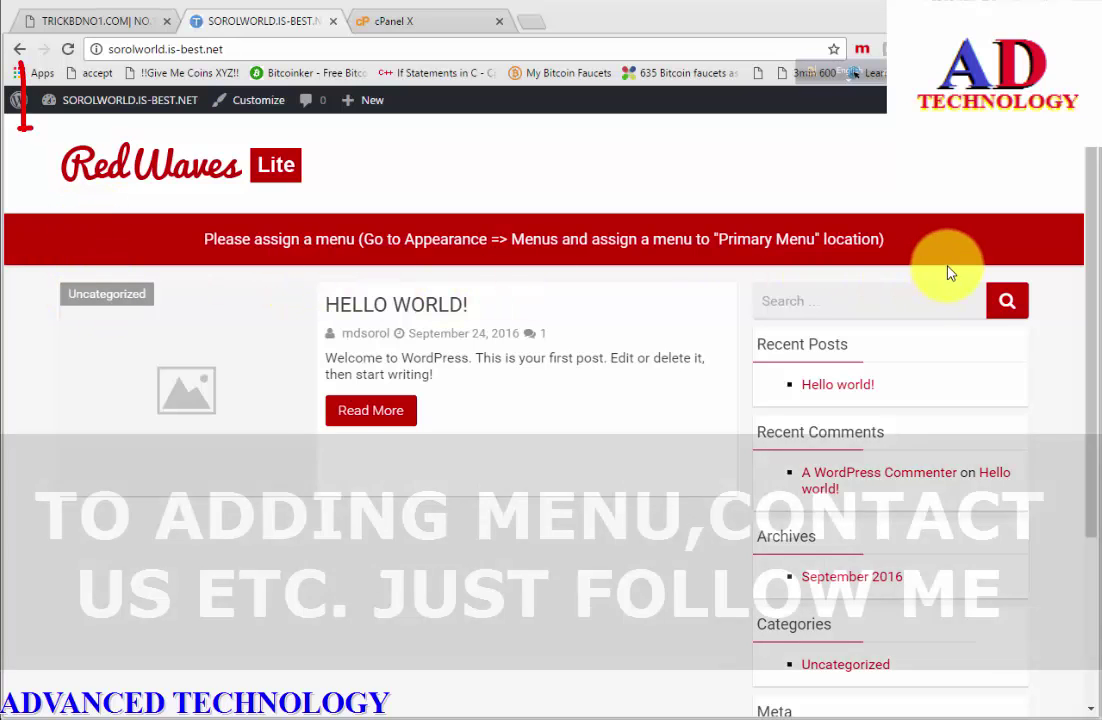
{"action": "mouse_move", "coordinate": [118, 106]}
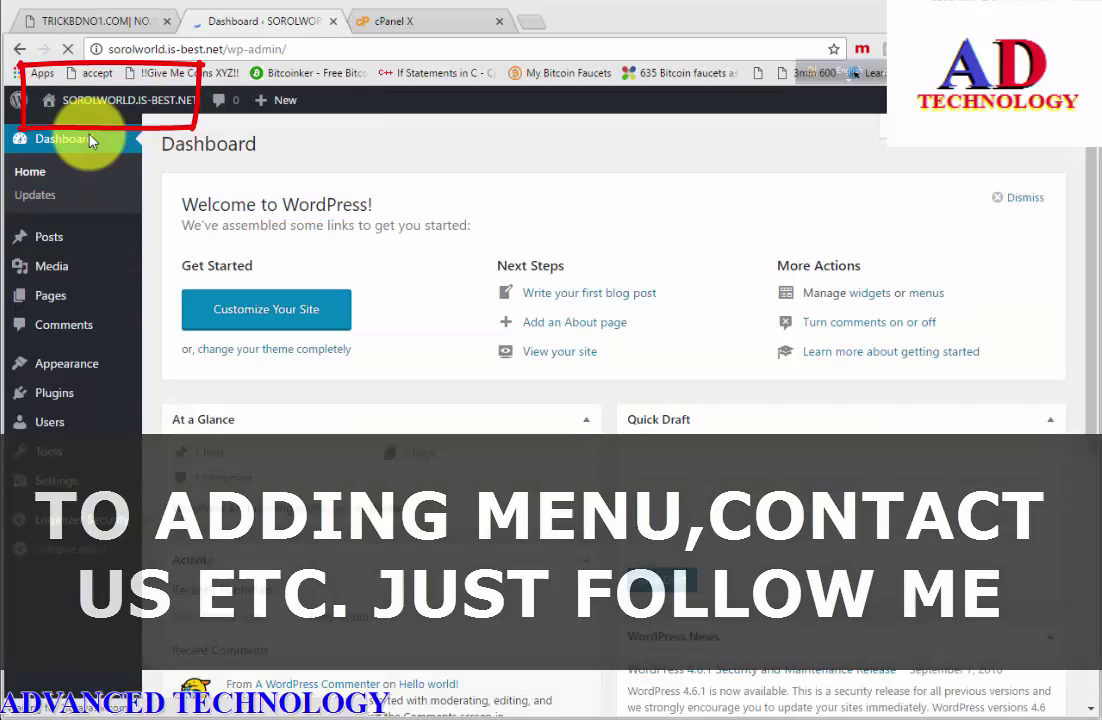
- Go to Appearance > Menus and begin creating a new menu
{"action": "mouse_move", "coordinate": [65, 385]}
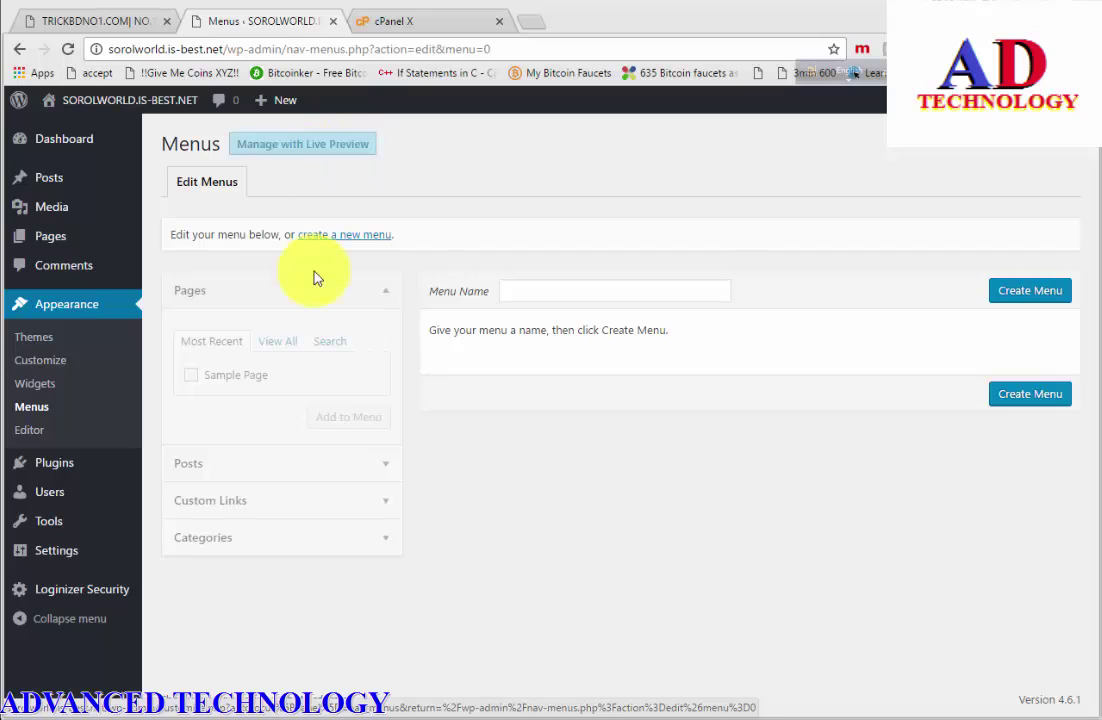
{"action": "left_click", "coordinate": [351, 237]}
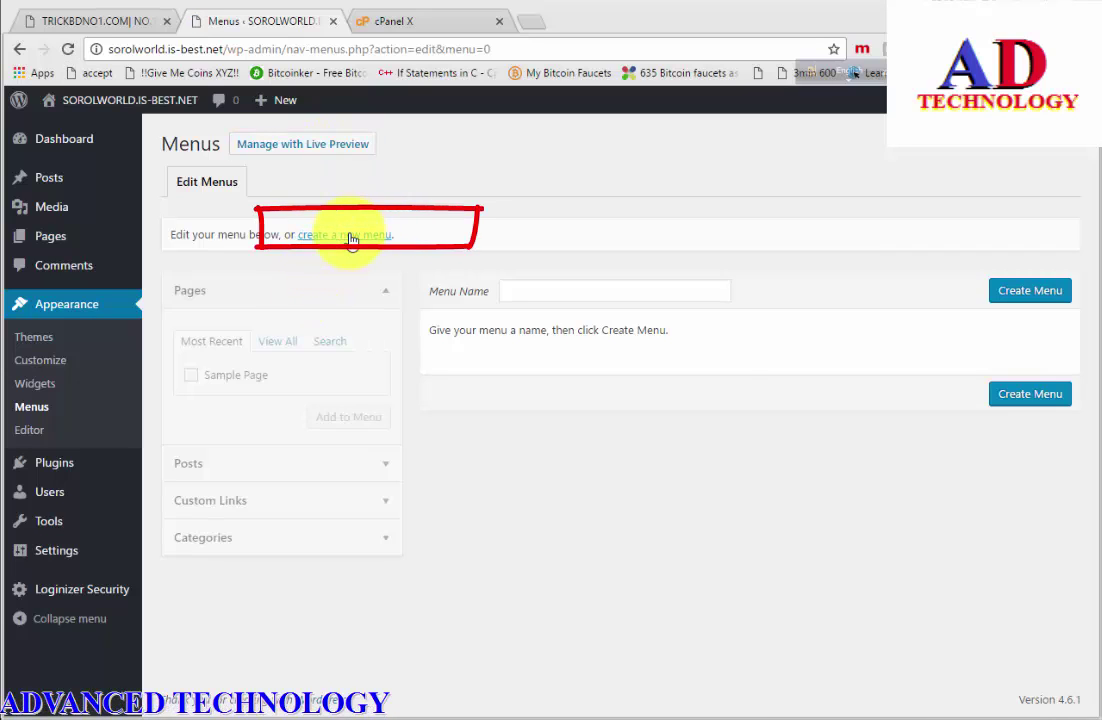
- Create a menu named Home for the Primary and Mobile locations, auto-adding new top-level pages
{"action": "left_click", "coordinate": [559, 293]}
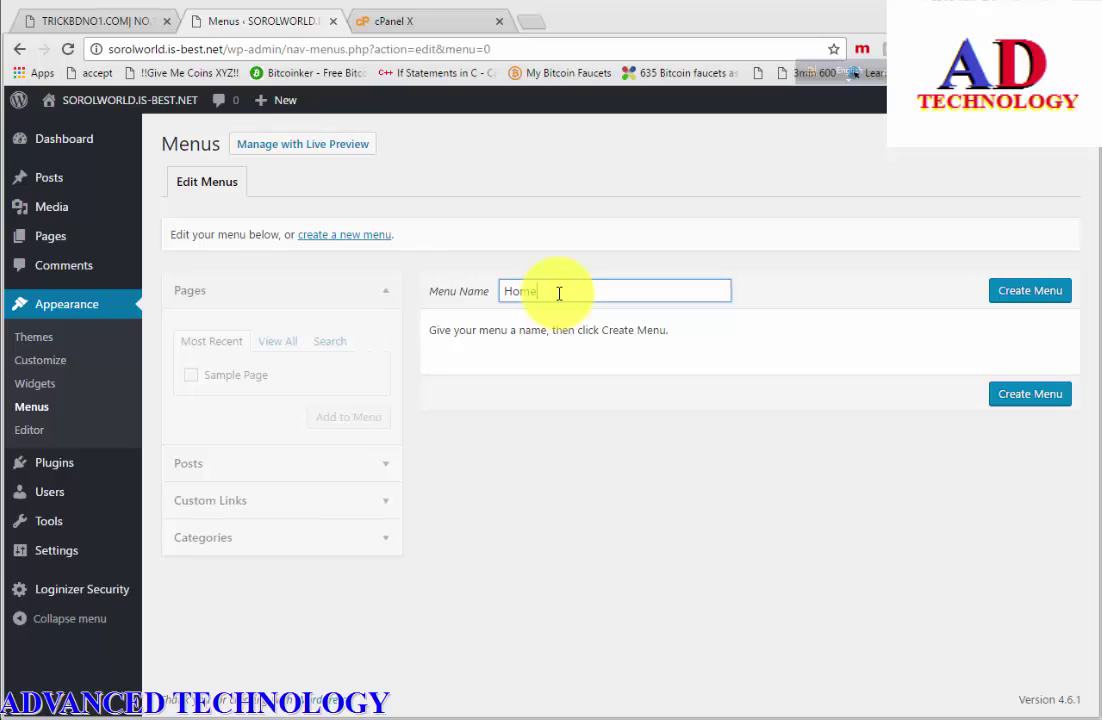
{"action": "type", "text": "Home"}
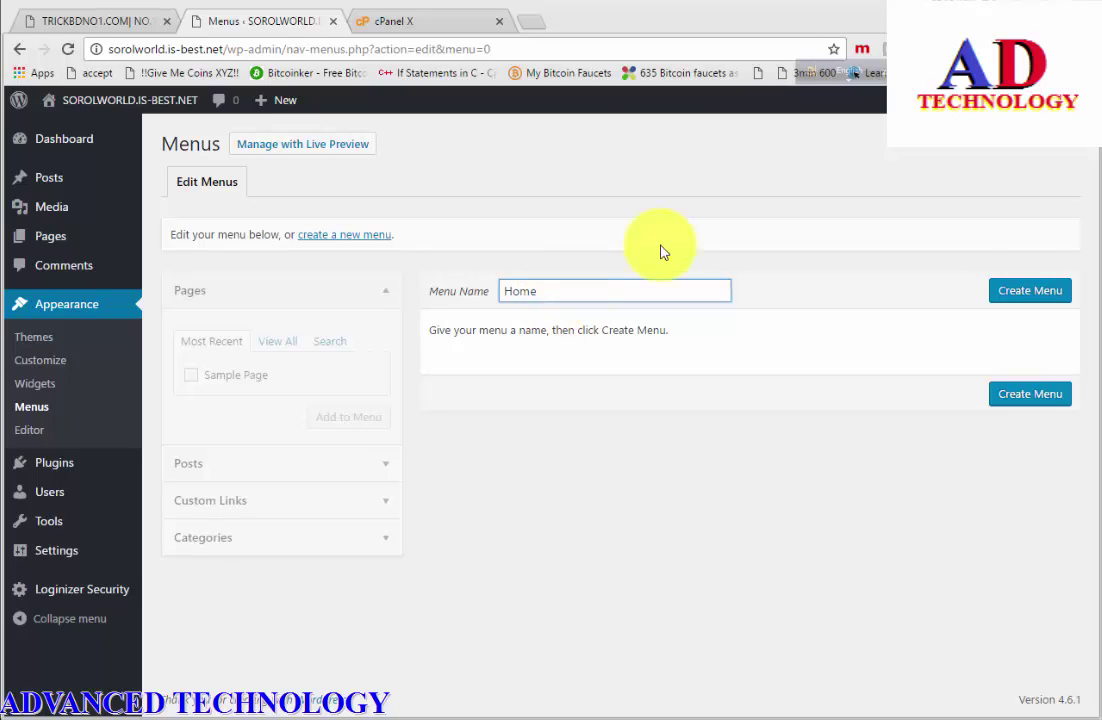
{"action": "left_click", "coordinate": [1003, 291]}
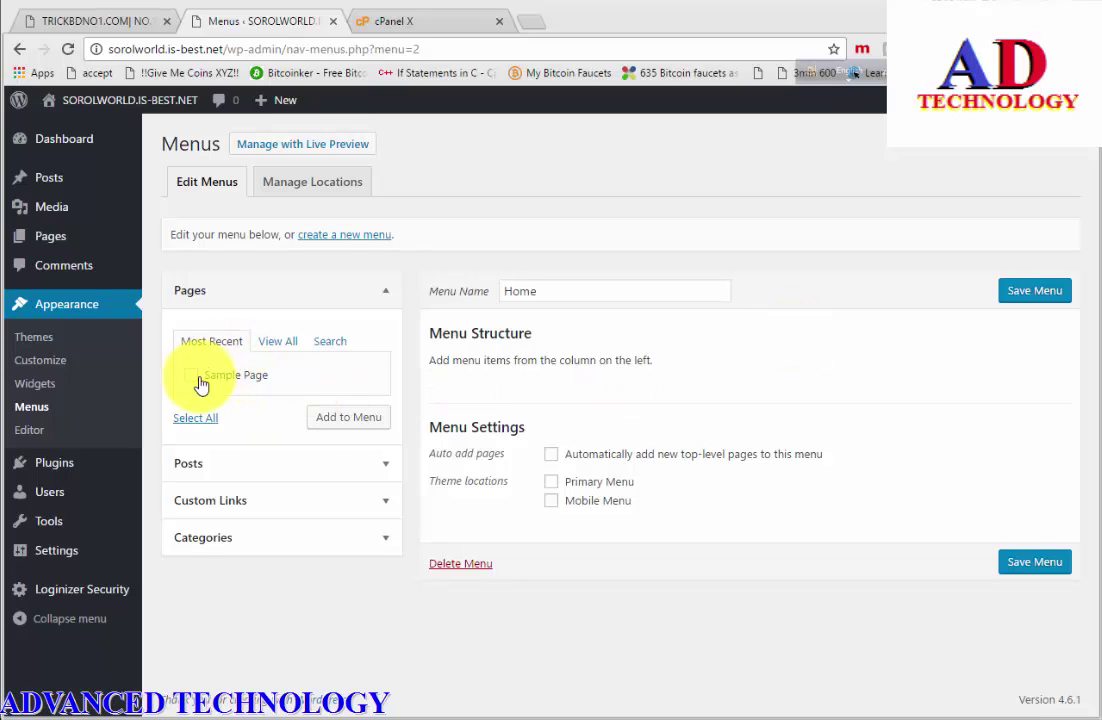
{"action": "left_click", "coordinate": [552, 483]}
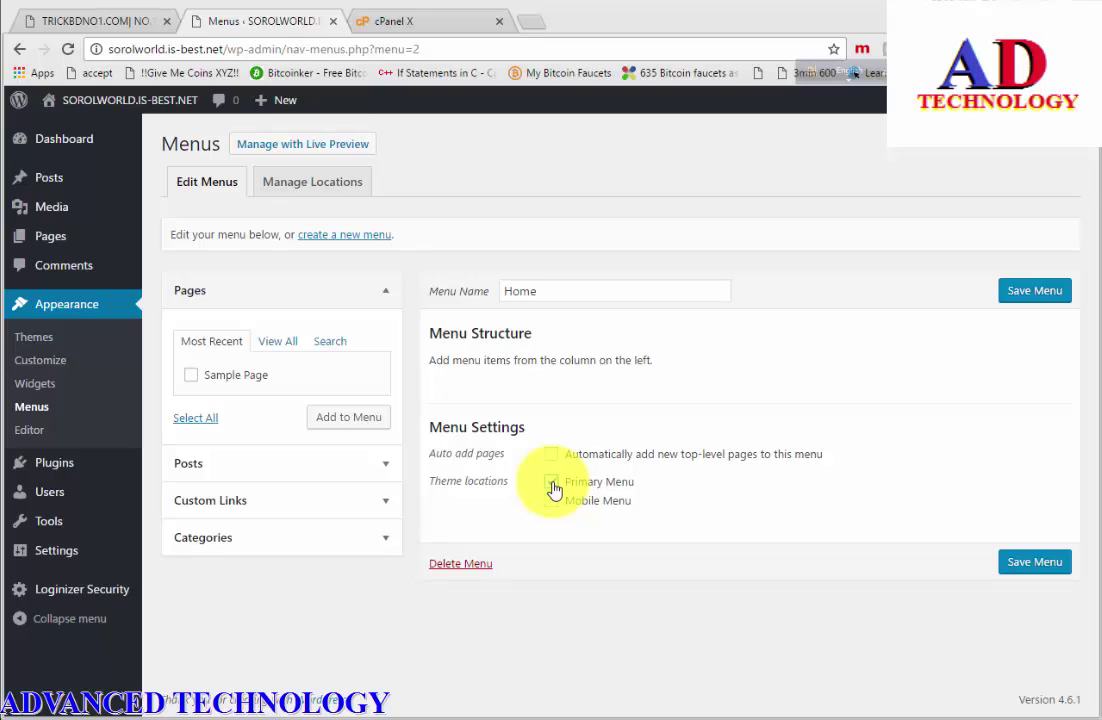
{"action": "left_click", "coordinate": [552, 484]}
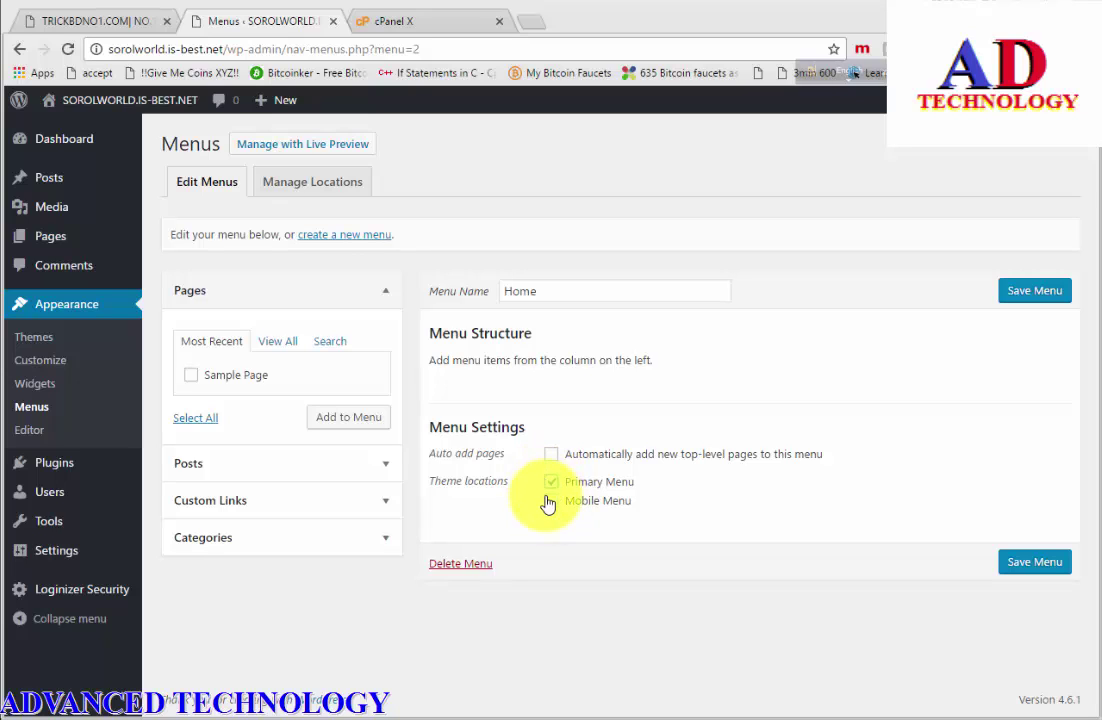
{"action": "left_click", "coordinate": [551, 501]}
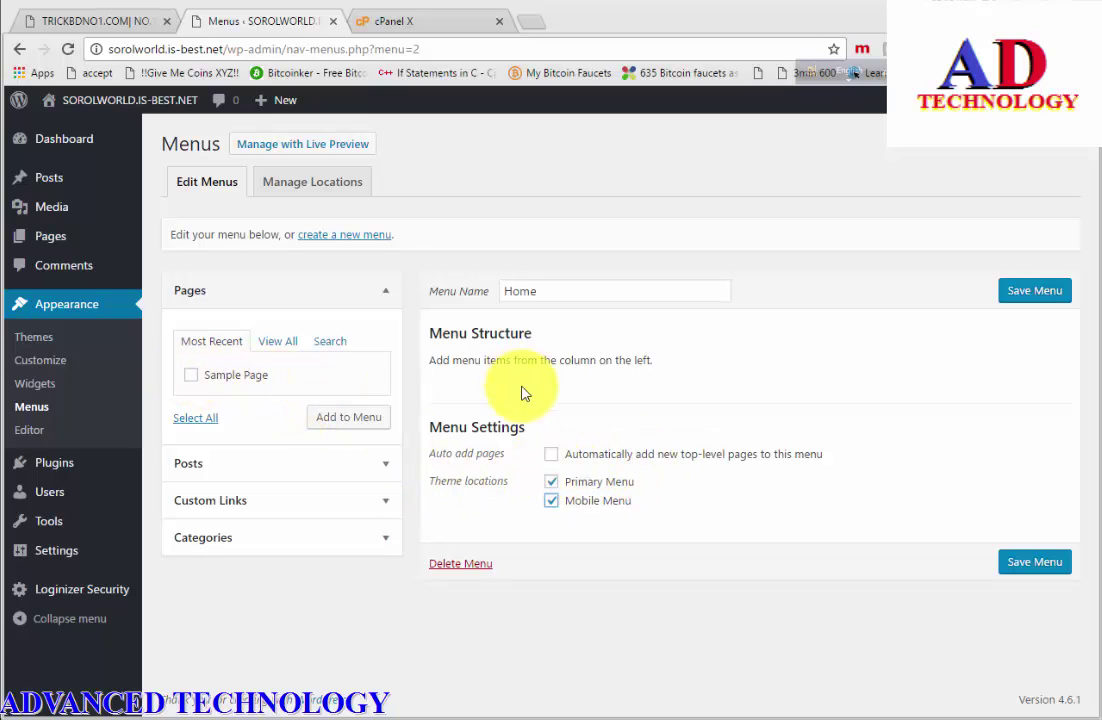
{"action": "left_click", "coordinate": [550, 457]}
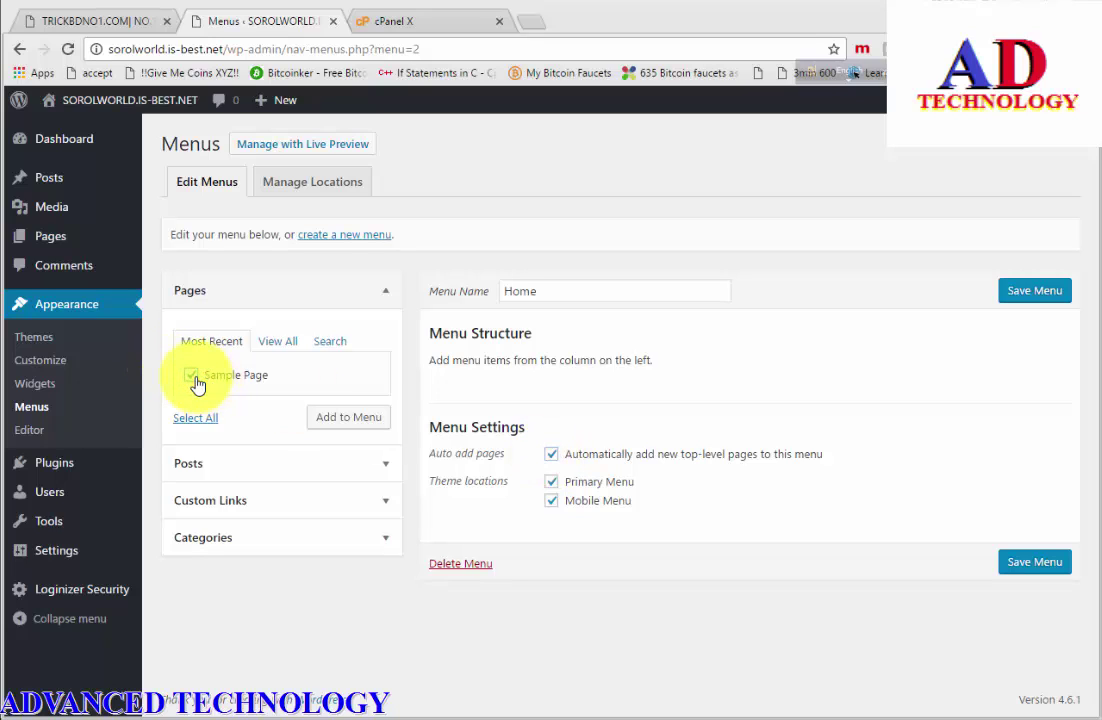
- Add Sample Page and the Uncategorized category to the Home menu
{"action": "left_click", "coordinate": [343, 420]}
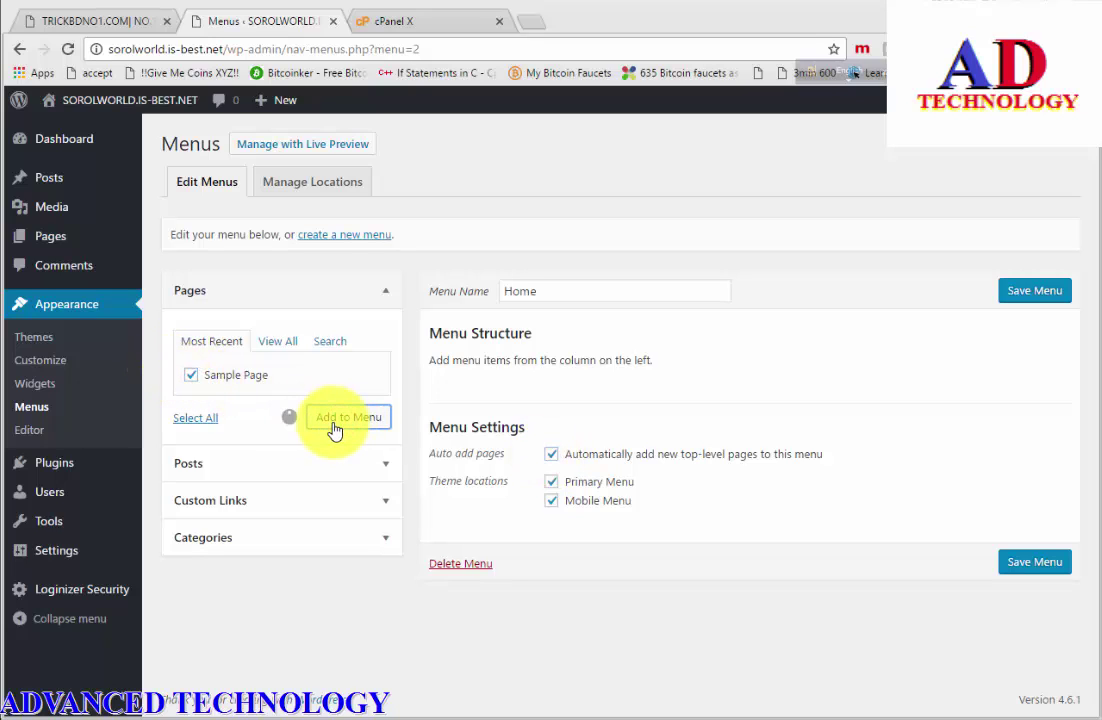
{"action": "left_click", "coordinate": [376, 465]}
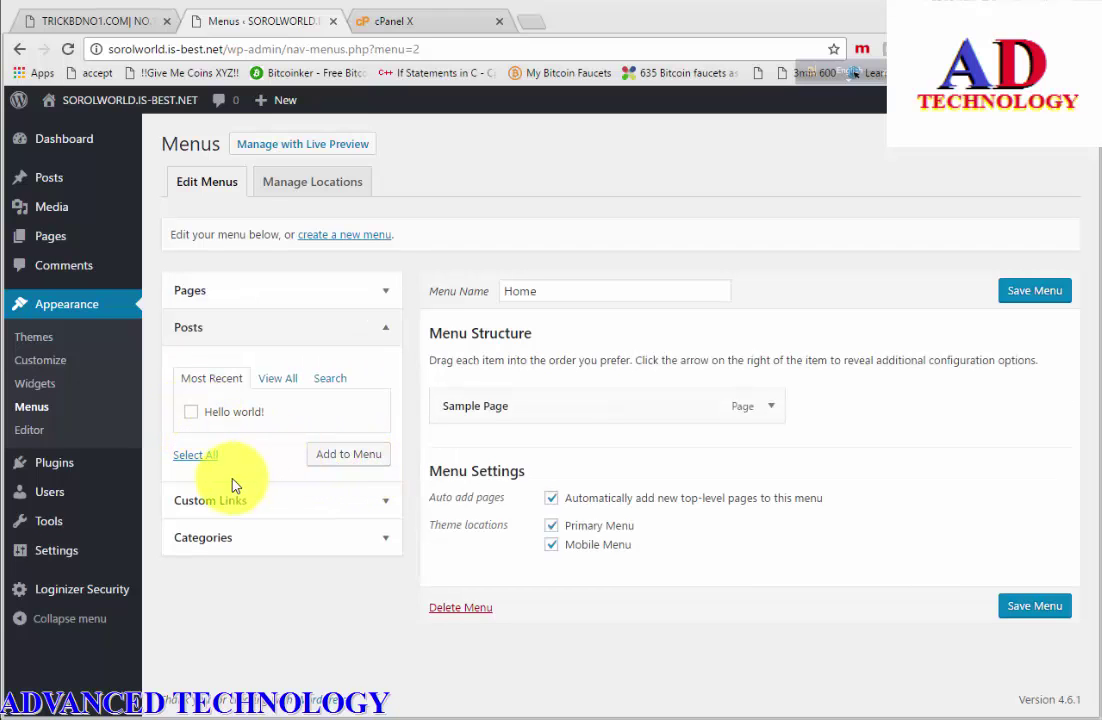
{"action": "left_click", "coordinate": [387, 504]}
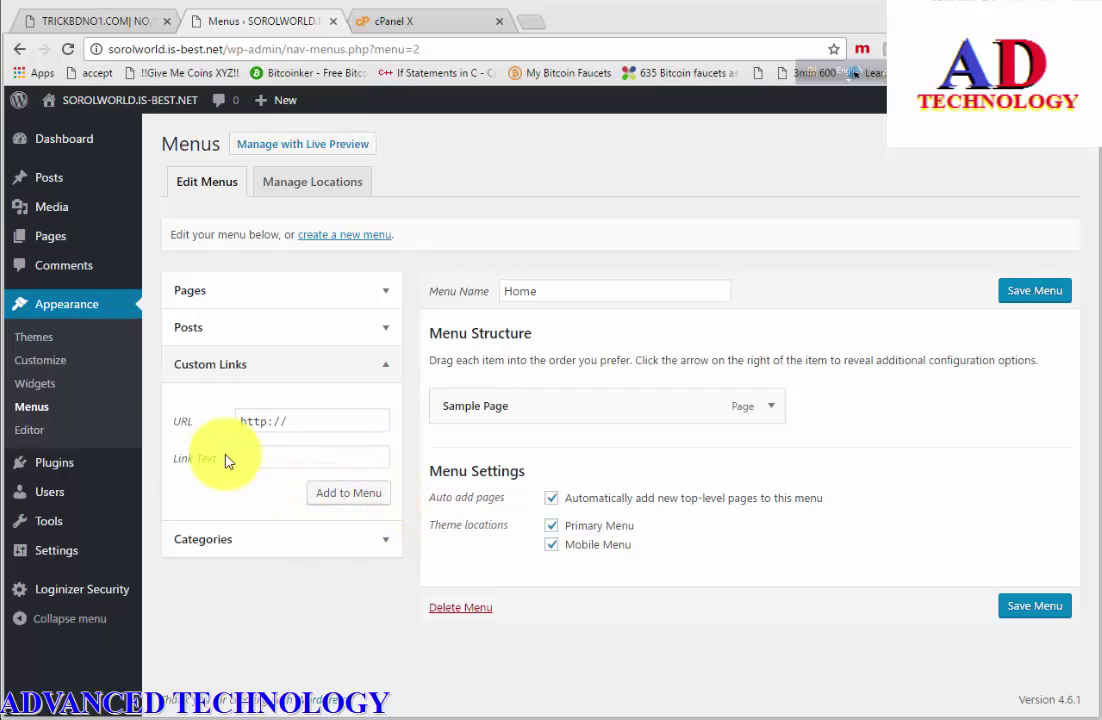
{"action": "left_click", "coordinate": [386, 375]}
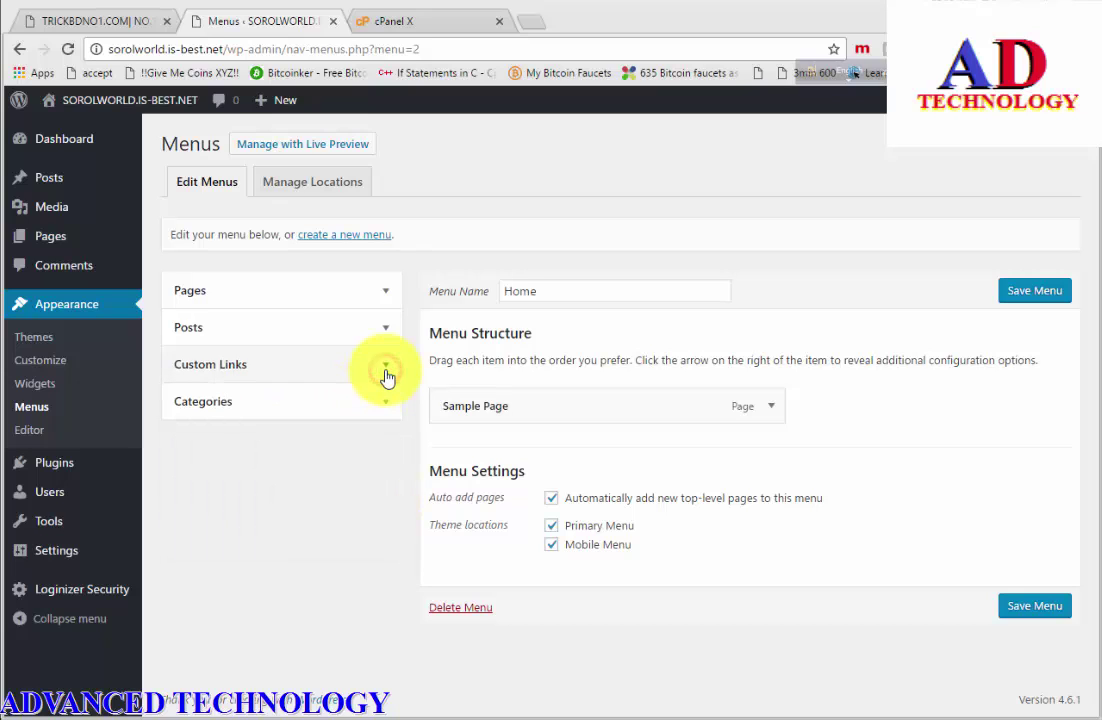
{"action": "left_click", "coordinate": [383, 400]}
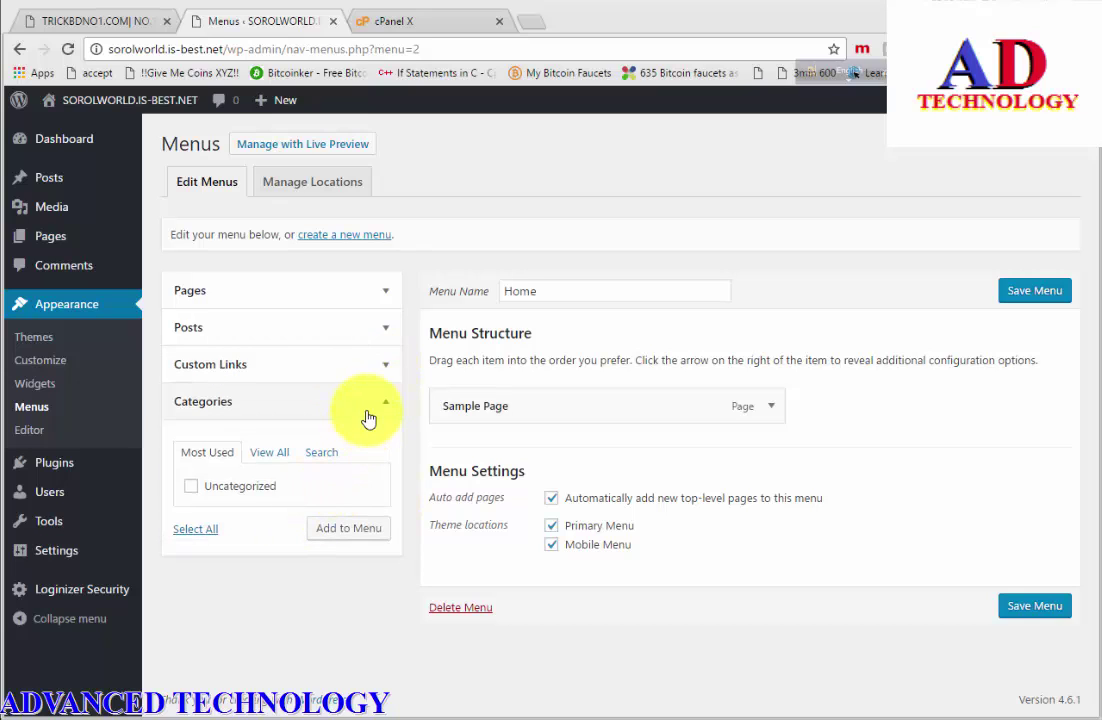
{"action": "left_click", "coordinate": [374, 403]}
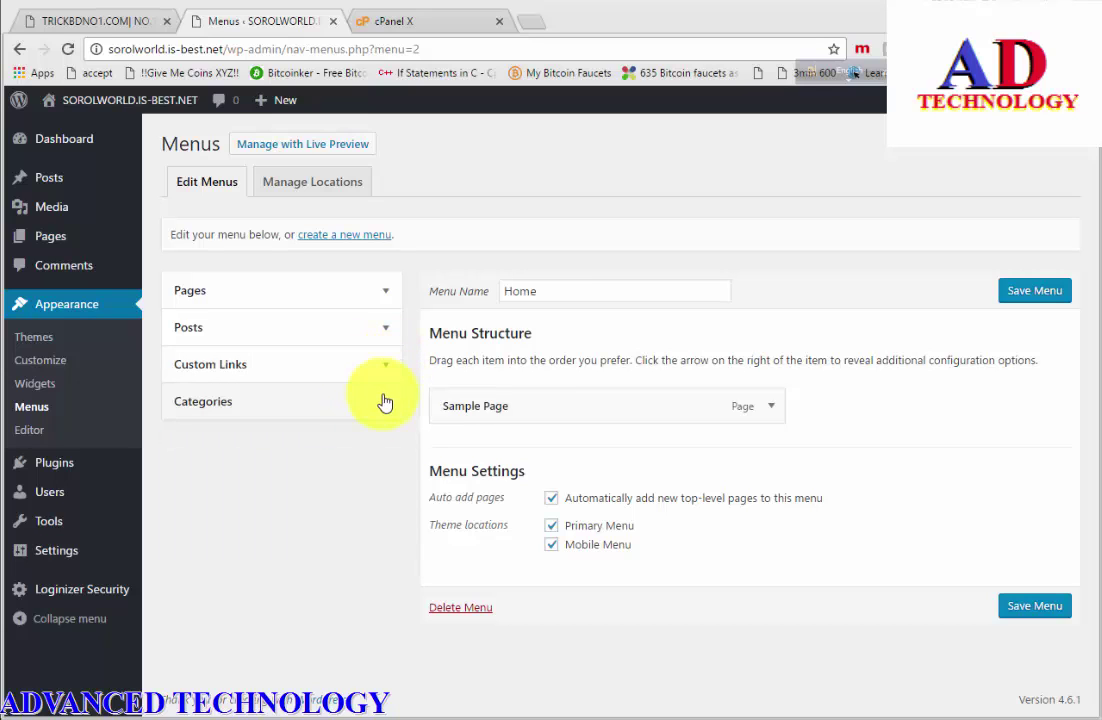
{"action": "left_click", "coordinate": [383, 401]}
{"action": "left_click", "coordinate": [192, 488]}
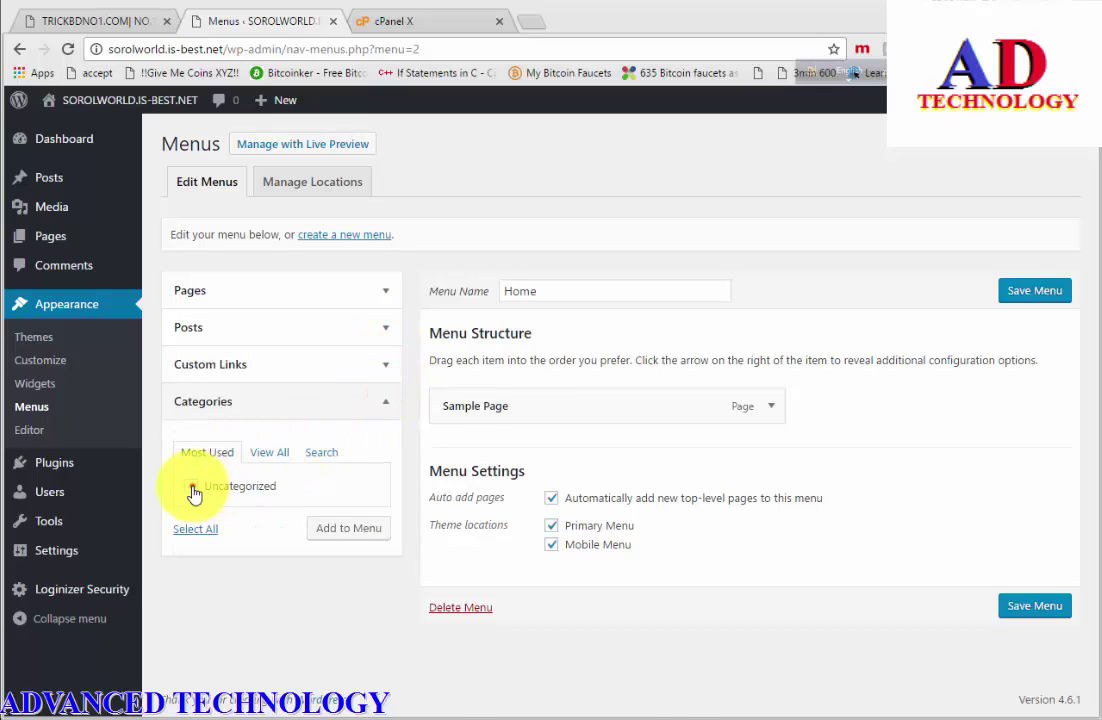
{"action": "left_click", "coordinate": [349, 530]}
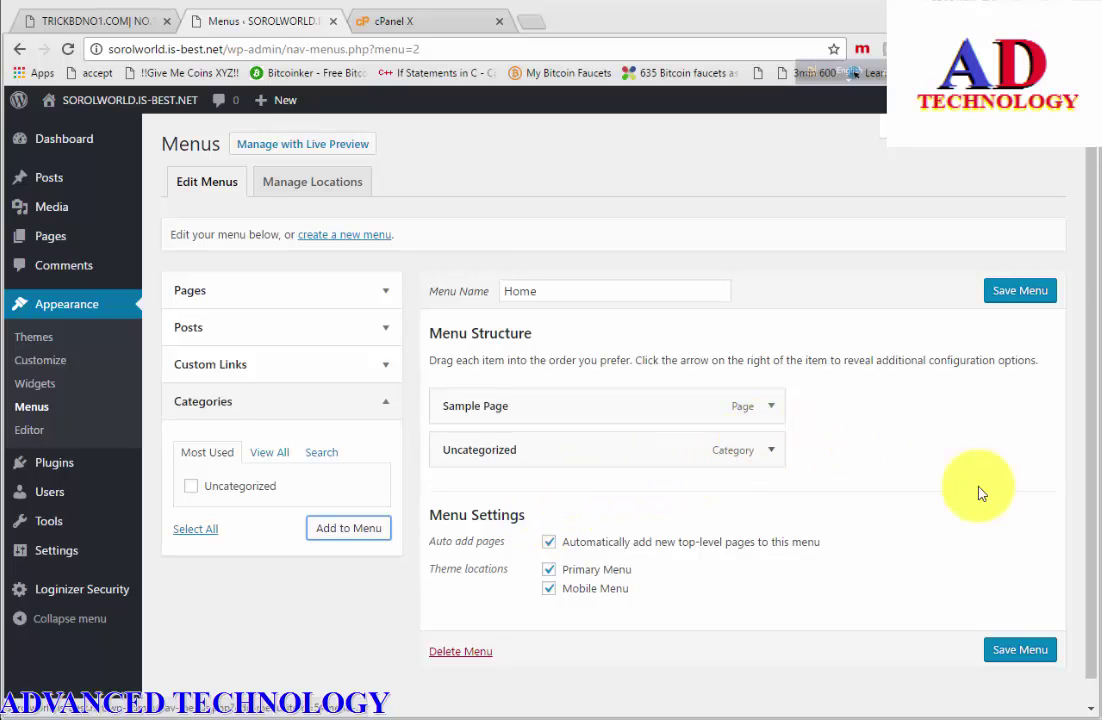
- Save the Home menu and load sorolworld.is-best.net in the browser
{"action": "left_click", "coordinate": [1021, 651]}
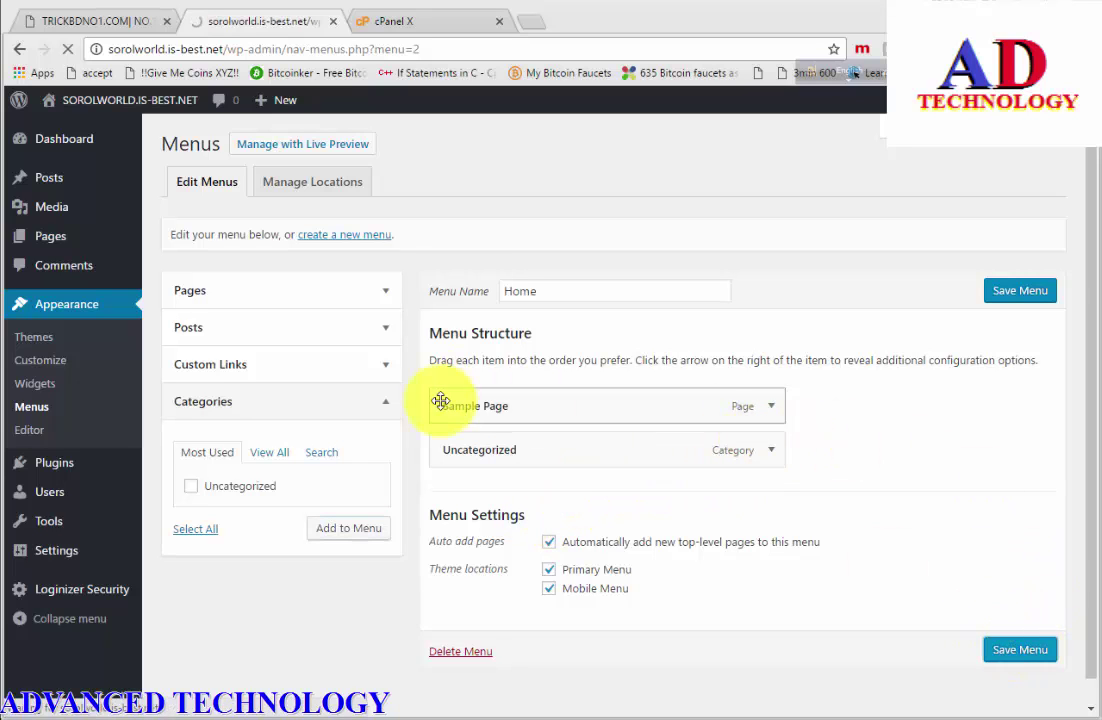
{"action": "left_click", "coordinate": [418, 18]}
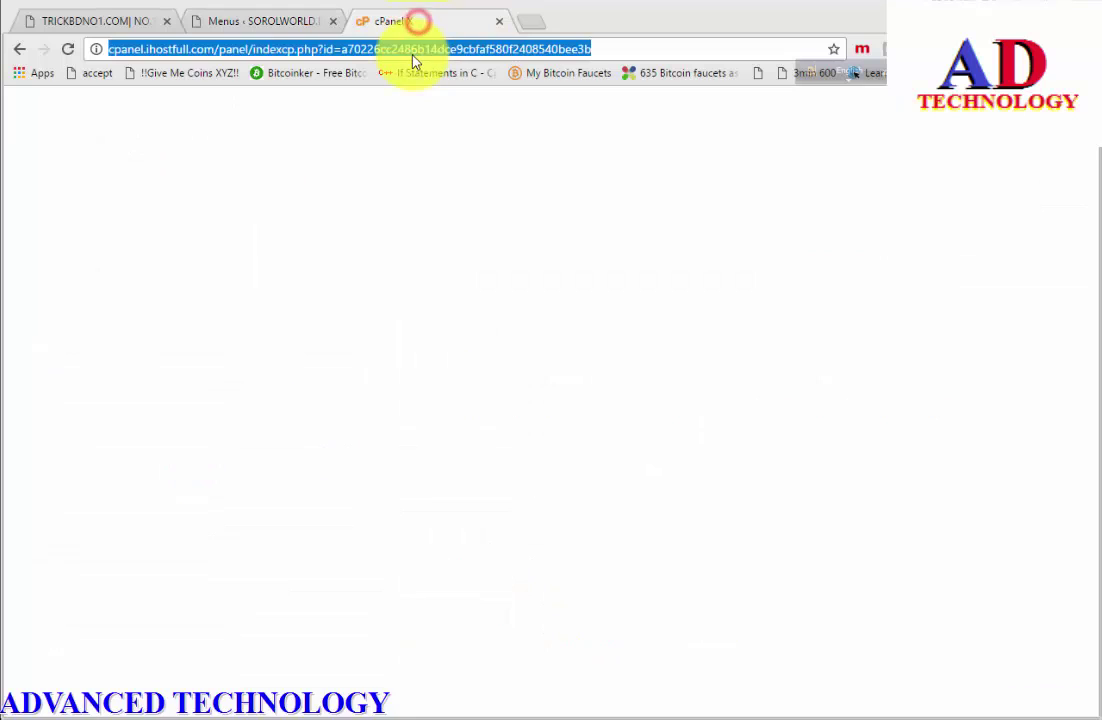
{"action": "type", "text": "tr"}
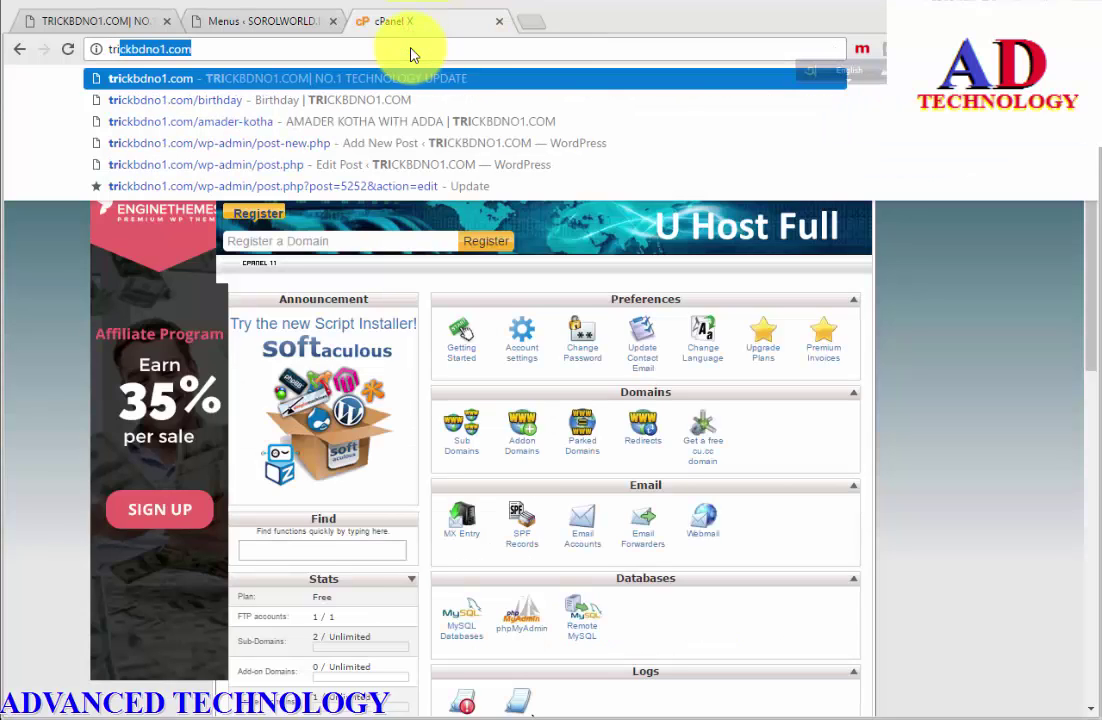
{"action": "key", "text": "BackSpace"}
{"action": "key", "text": "BackSpace"}
{"action": "key", "text": "BackSpace"}
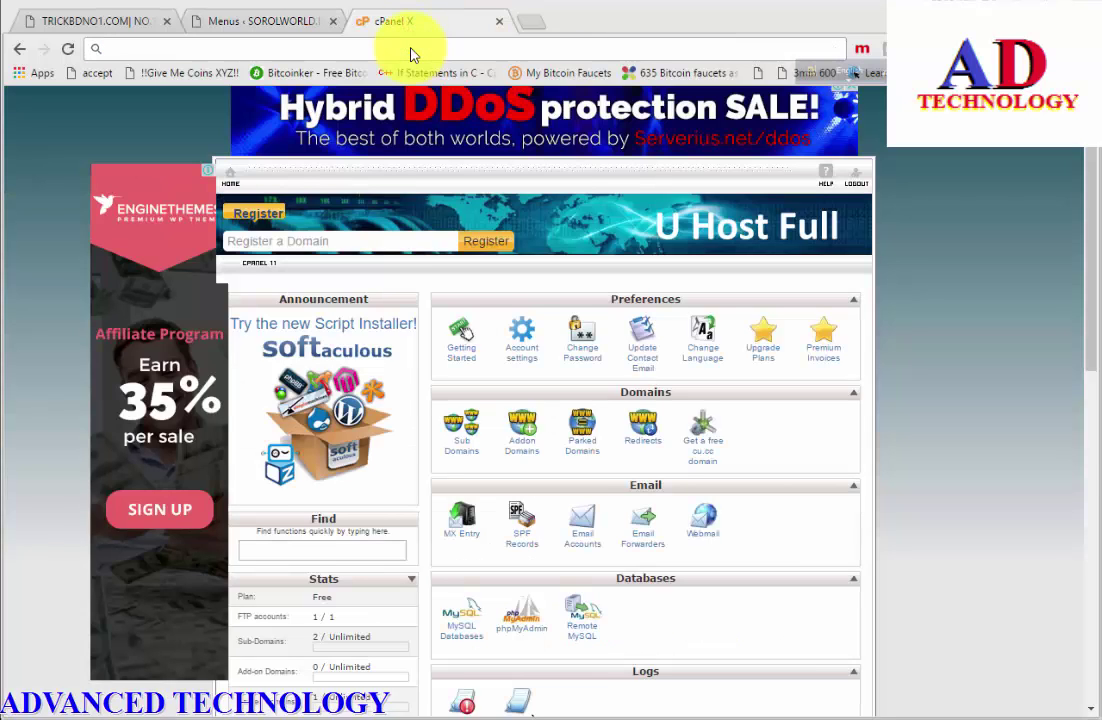
{"action": "type", "text": "soro"}
{"action": "key", "text": "Return"}
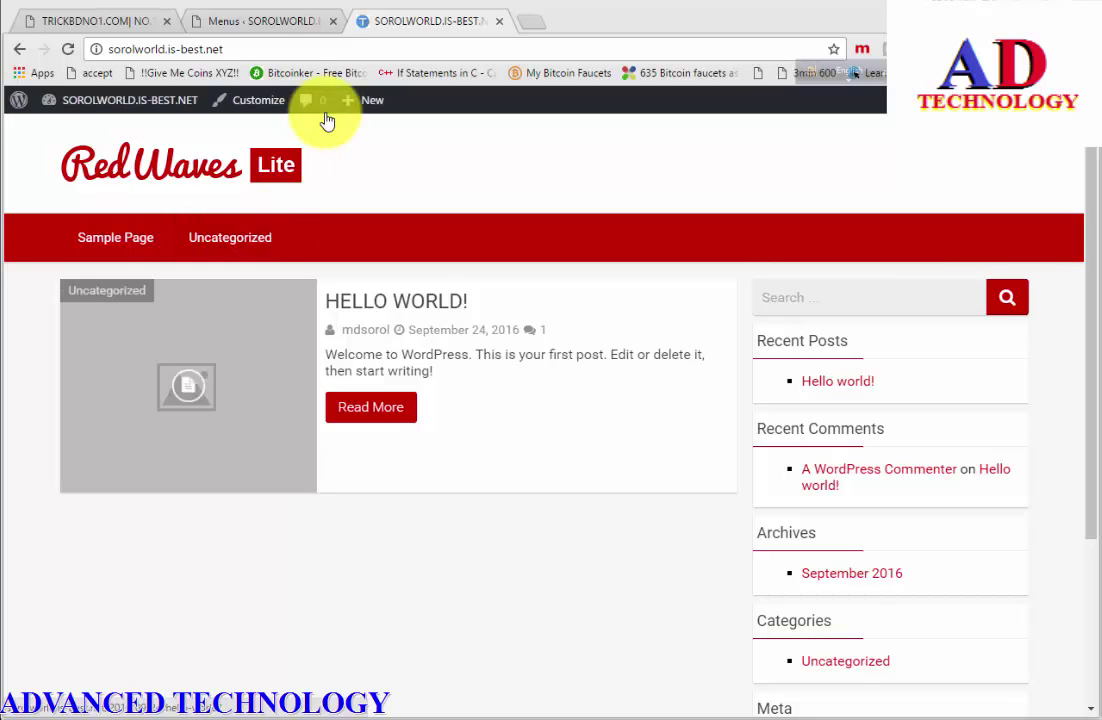
- Compare the live homepage with the Menus page, ending on the 'Home has been updated' notice
{"action": "left_click", "coordinate": [251, 22]}
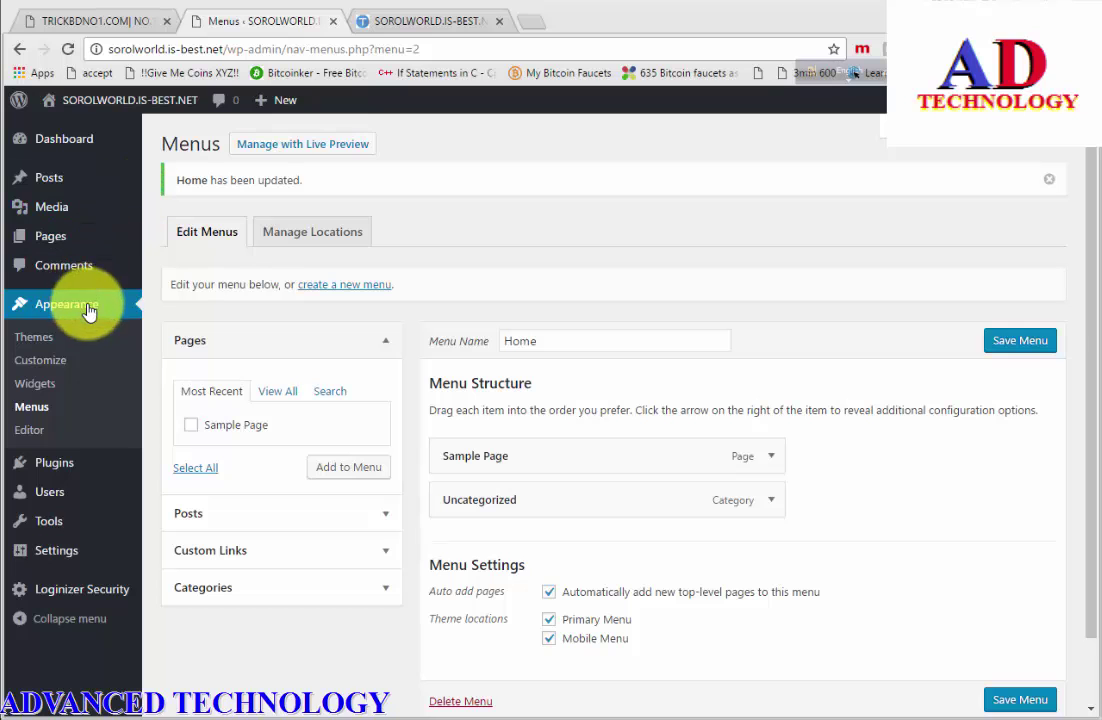
{"action": "left_click", "coordinate": [428, 20]}
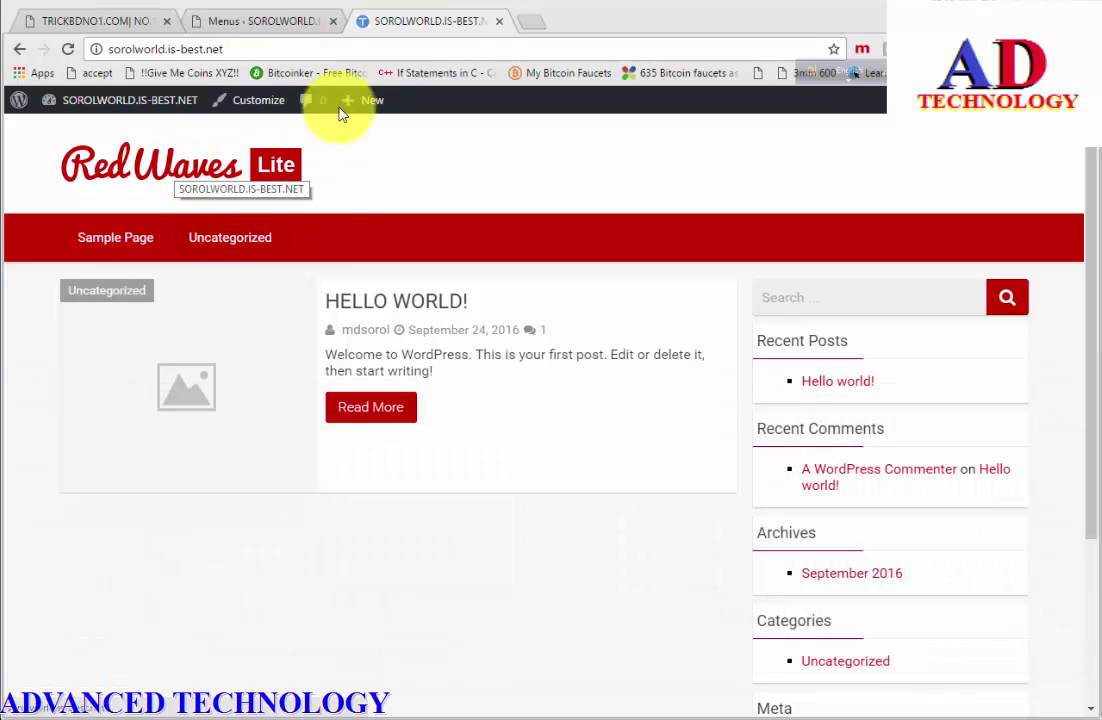
{"action": "left_click", "coordinate": [297, 30]}
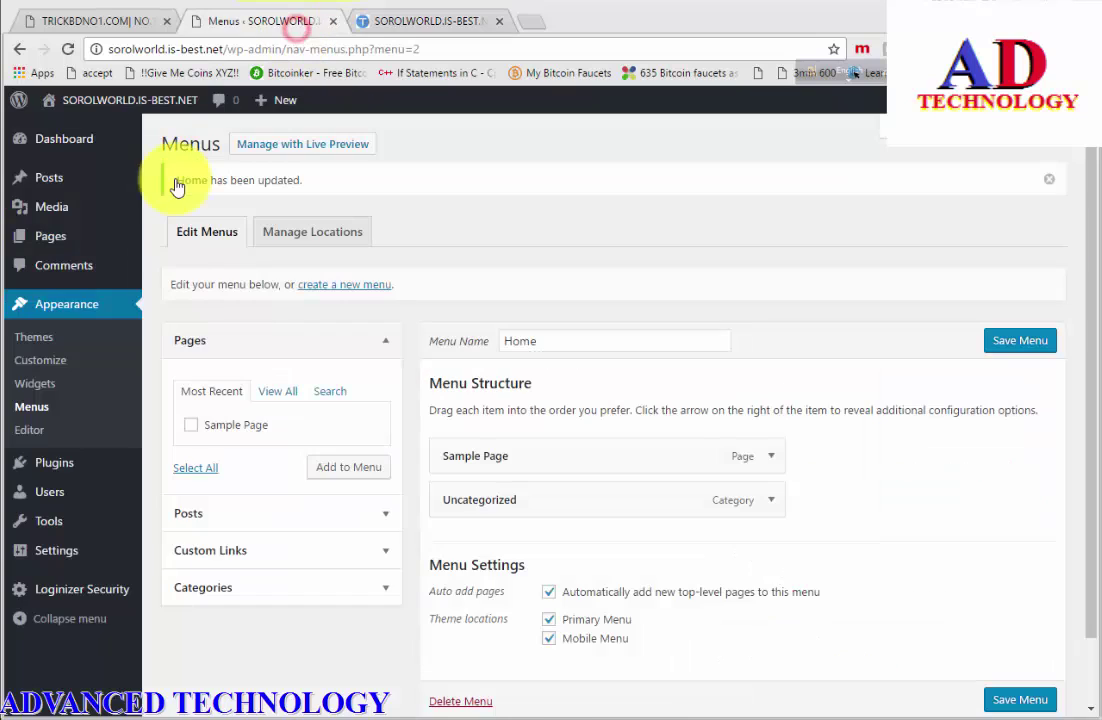
- From Appearance > Themes, launch Customize on the active RedWaves Lite theme
{"action": "left_click", "coordinate": [35, 341]}
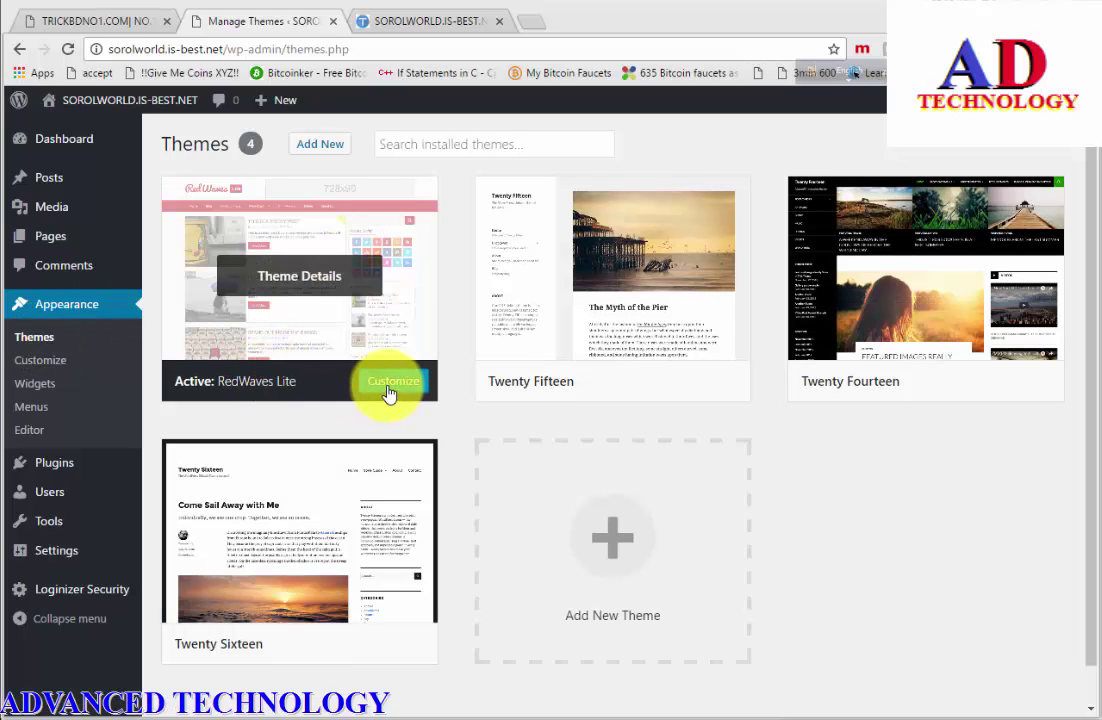
{"action": "left_click", "coordinate": [388, 390]}
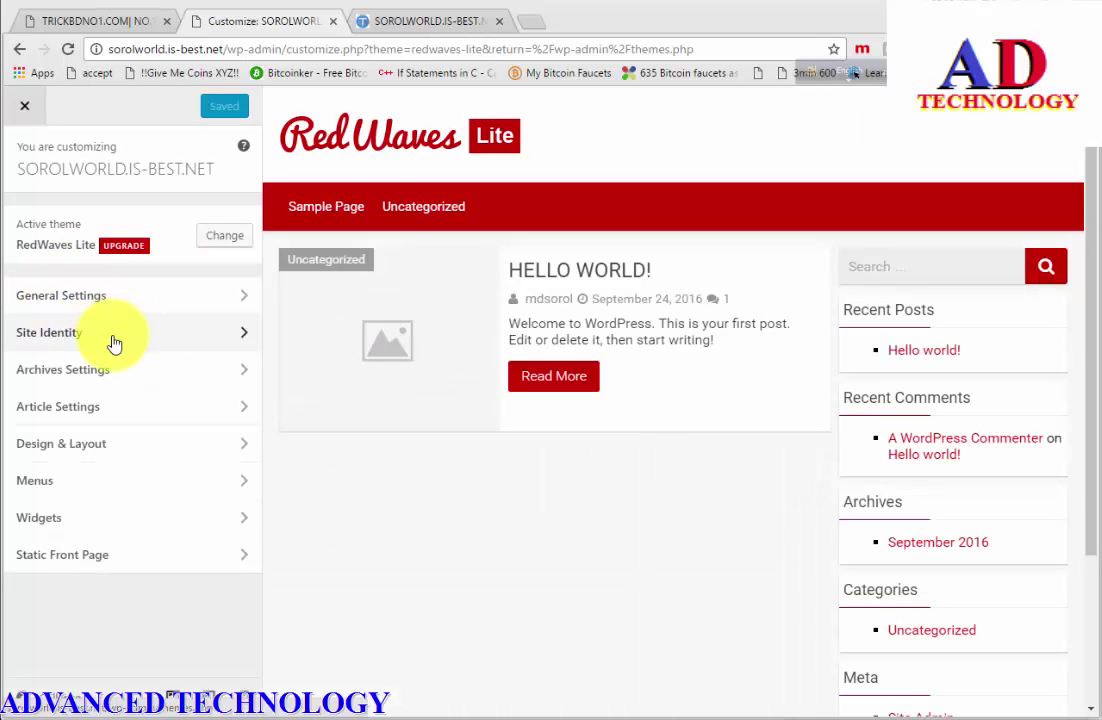
- In Site Identity, begin replacing the logo by uploading a file from the computer
{"action": "left_click", "coordinate": [112, 338]}
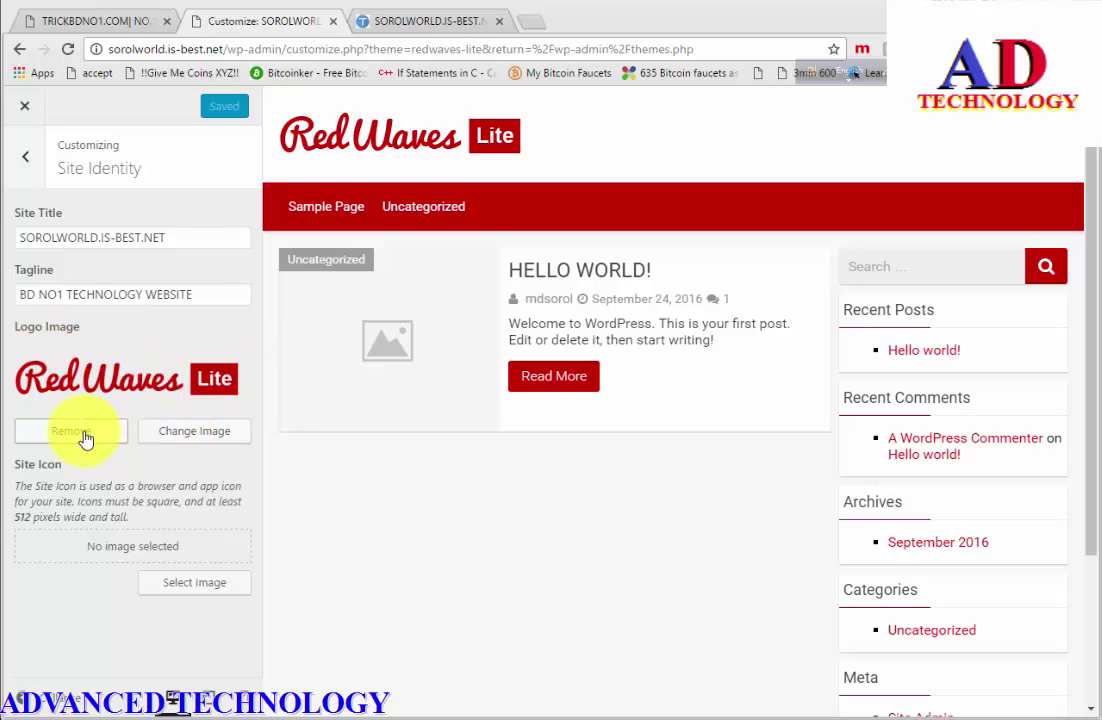
{"action": "left_click", "coordinate": [225, 437]}
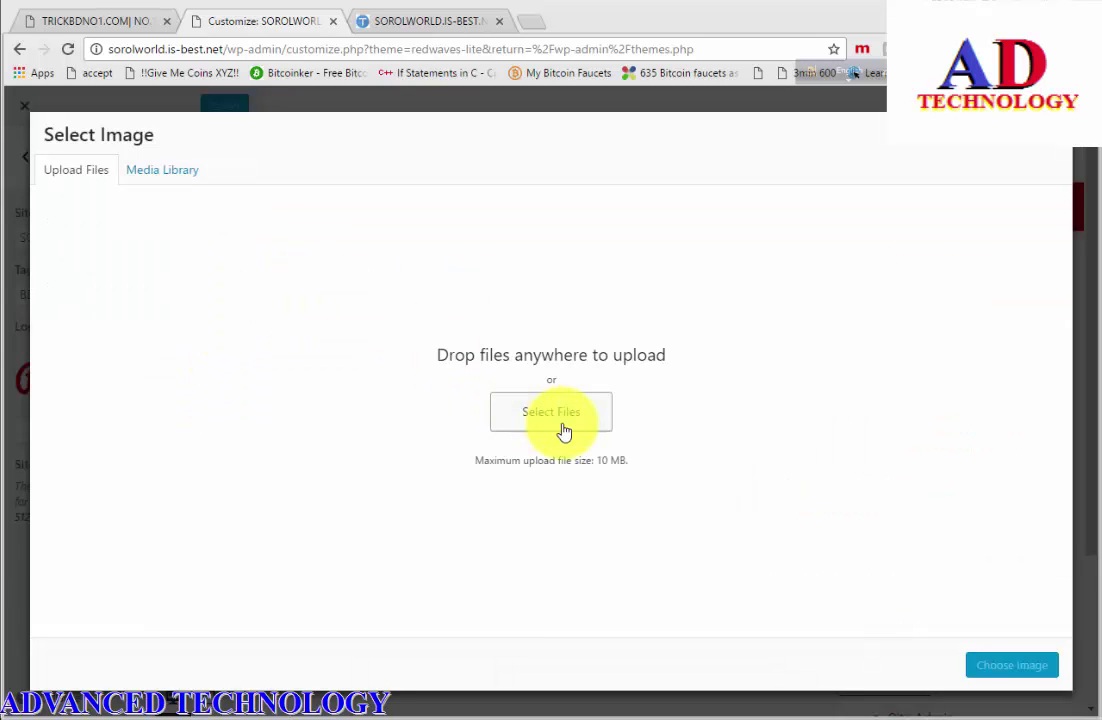
{"action": "left_click", "coordinate": [1053, 145]}
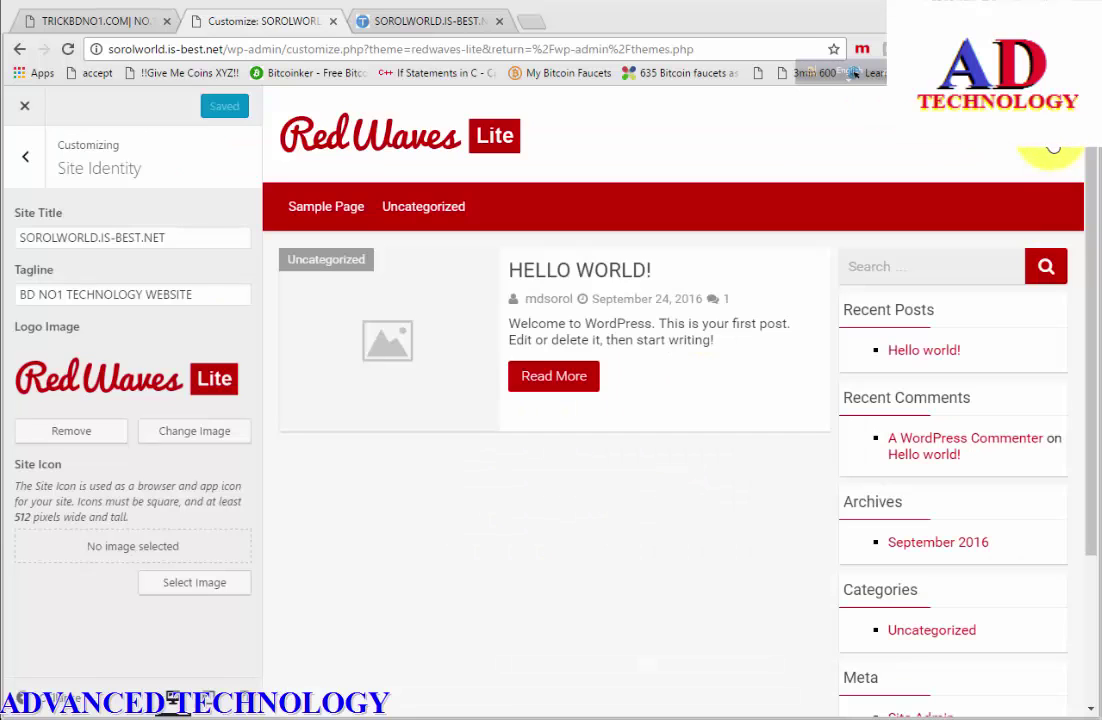
{"action": "left_click", "coordinate": [181, 431]}
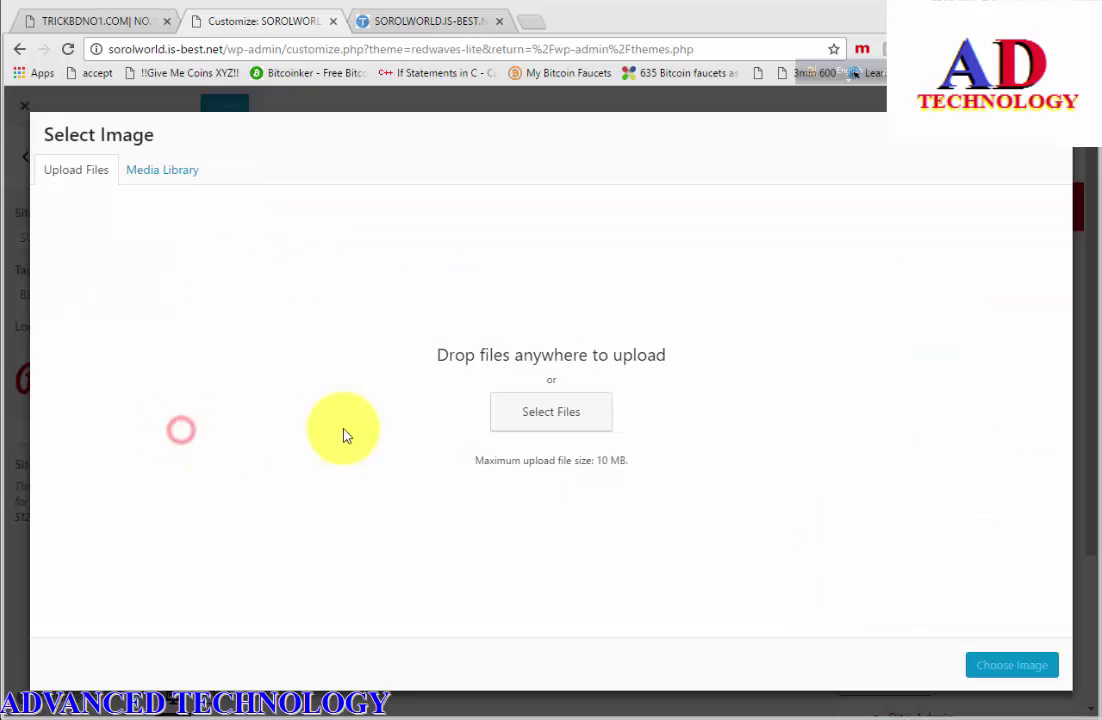
{"action": "left_click", "coordinate": [577, 425]}
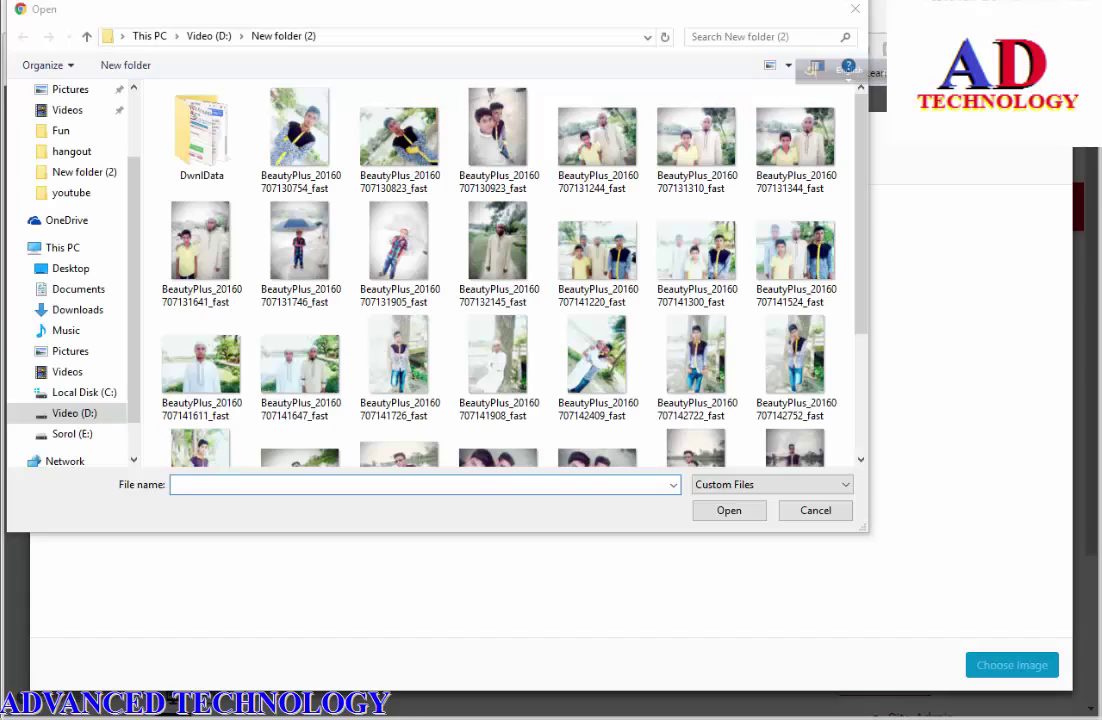
- Upload A-Lovely-Good-Morning.jpg from Downloads and set it as the site logo
{"action": "left_click", "coordinate": [62, 133]}
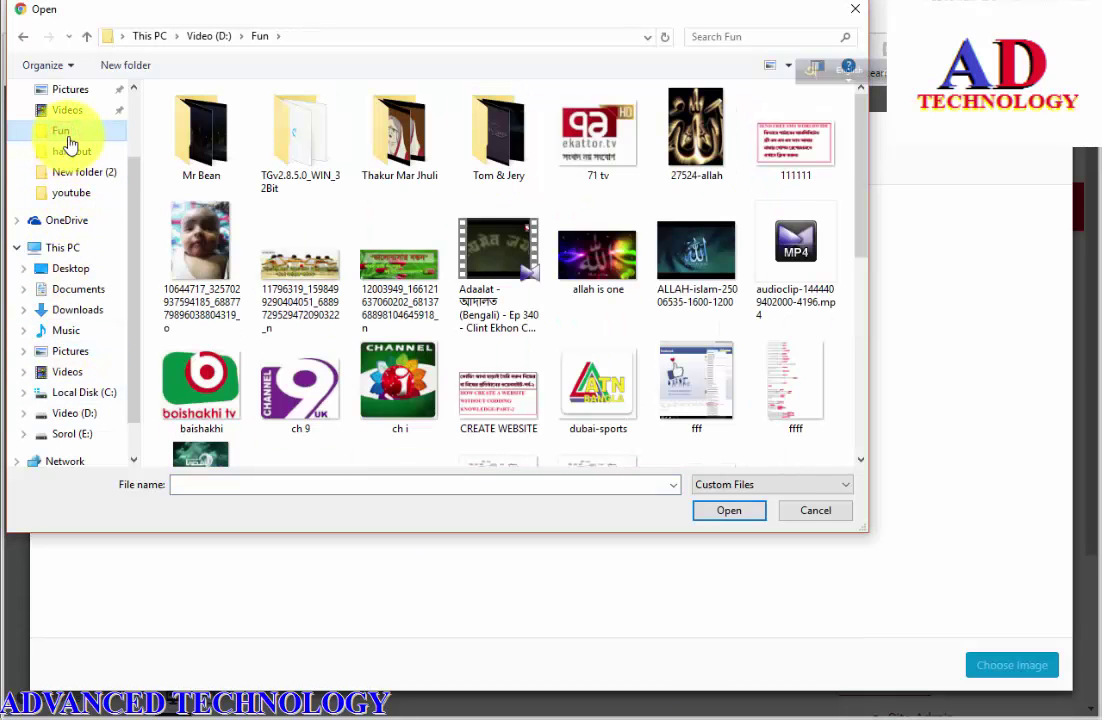
{"action": "scroll", "coordinate": [531, 328], "scroll_direction": "down", "scroll_amount": 5}
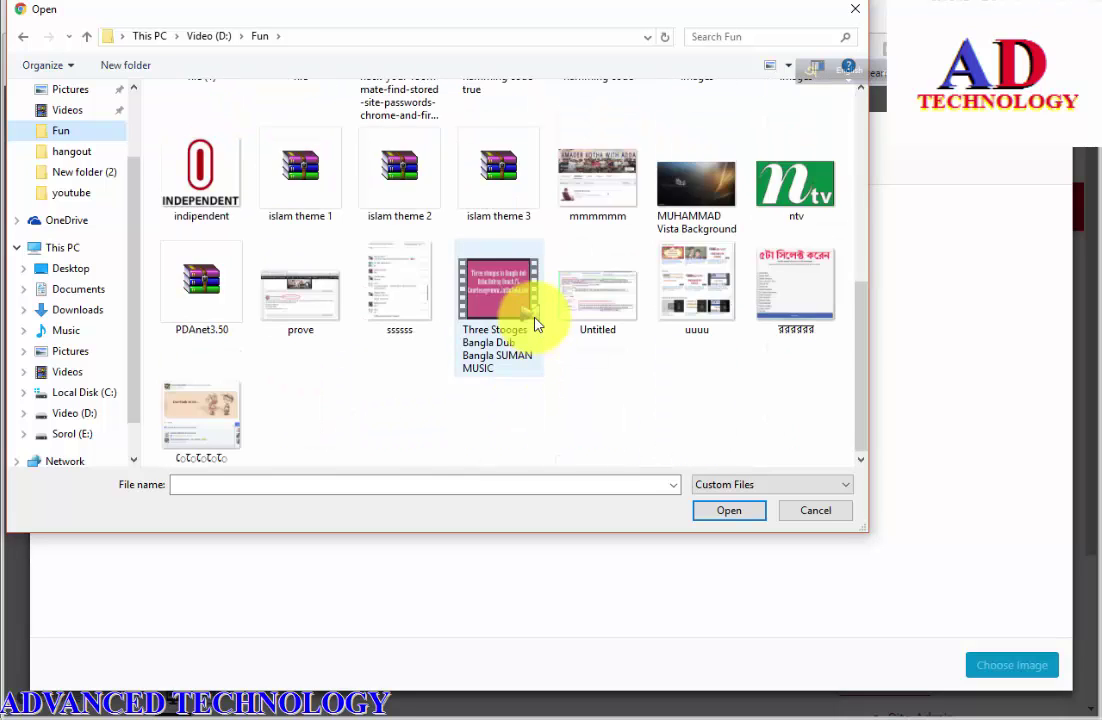
{"action": "scroll", "coordinate": [535, 323], "scroll_direction": "up", "scroll_amount": 5}
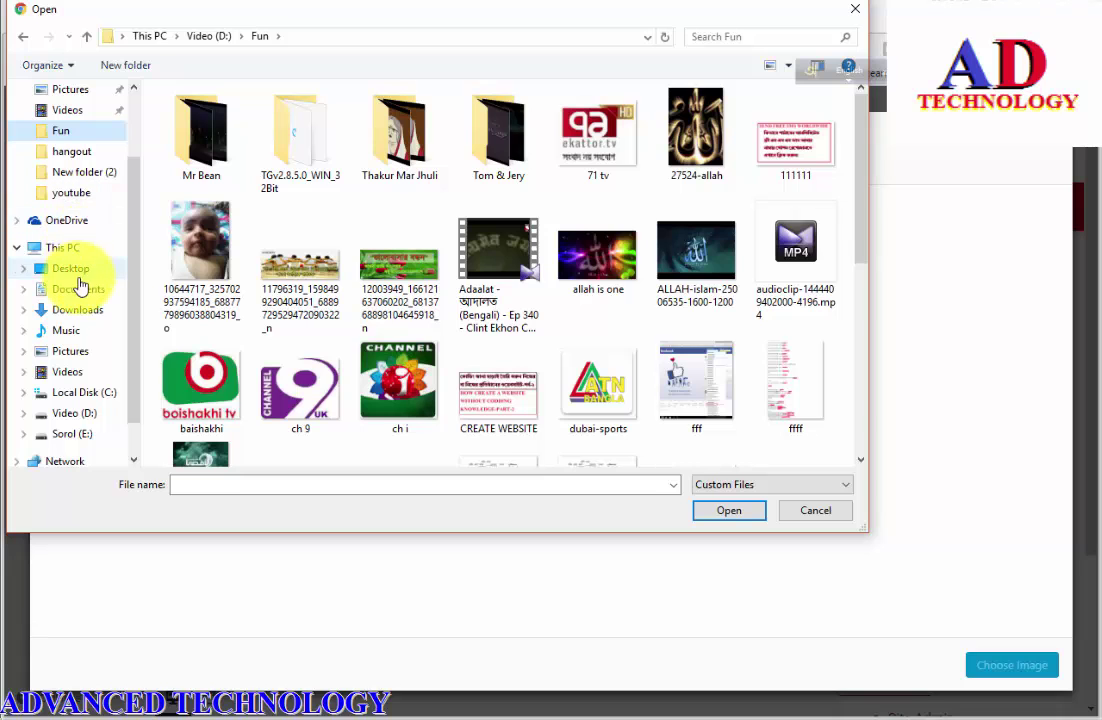
{"action": "left_click", "coordinate": [93, 316]}
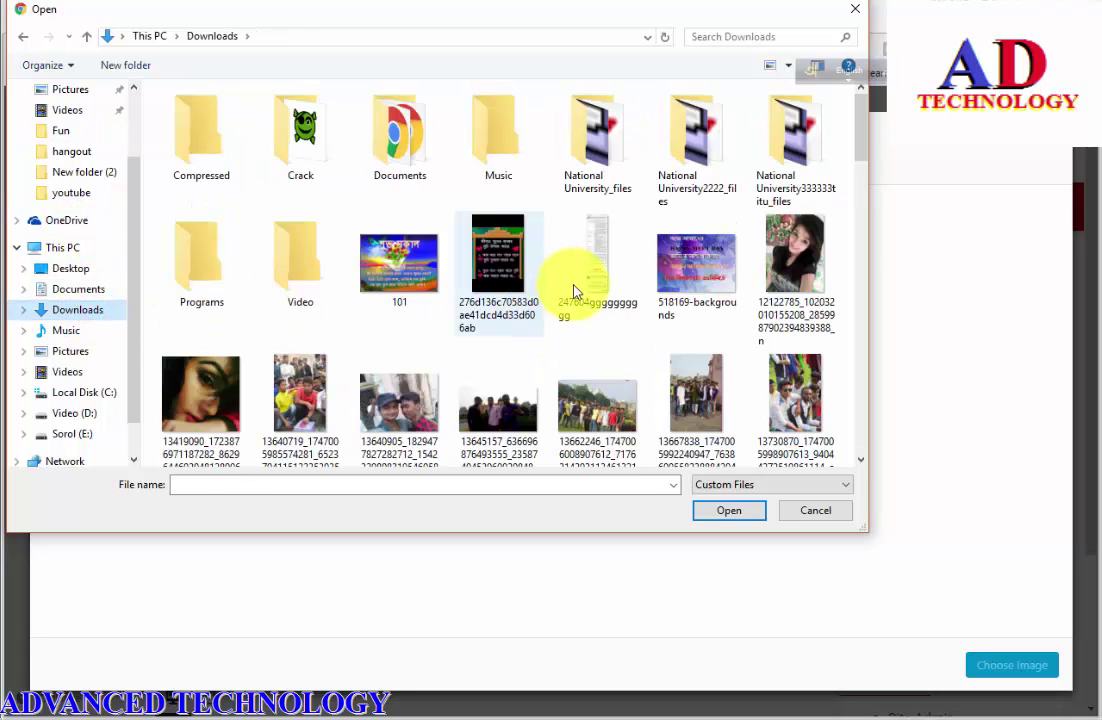
{"action": "scroll", "coordinate": [569, 337], "scroll_direction": "down", "scroll_amount": 2}
{"action": "scroll", "coordinate": [569, 337], "scroll_direction": "down", "scroll_amount": 15}
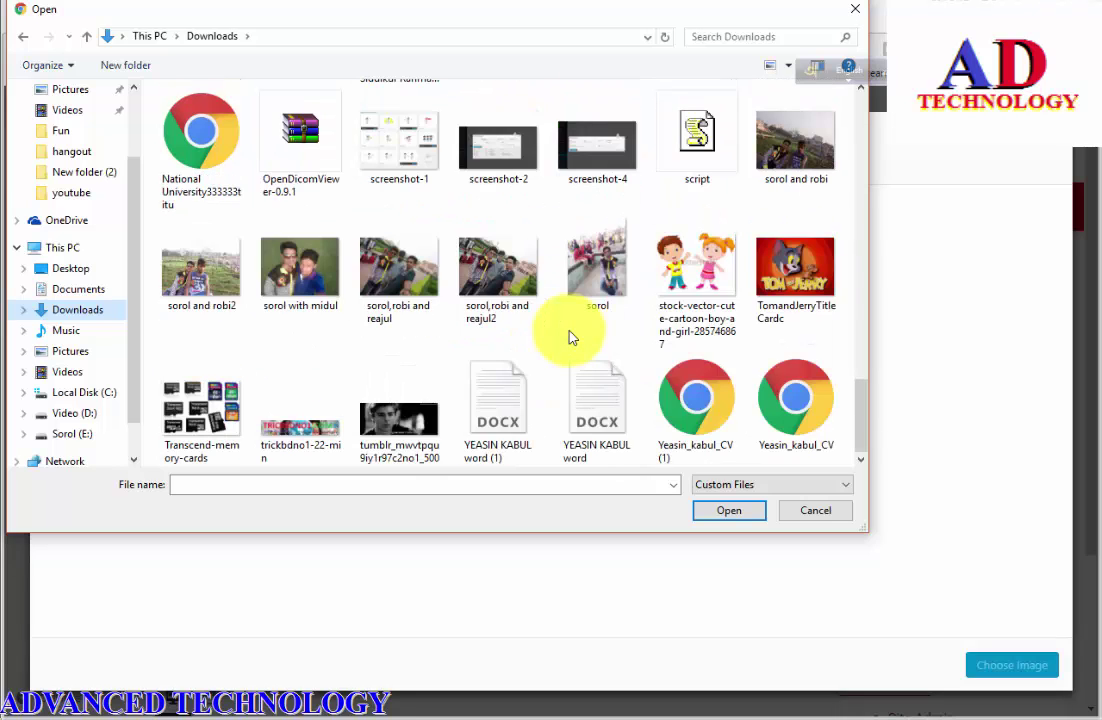
{"action": "scroll", "coordinate": [572, 337], "scroll_direction": "up", "scroll_amount": 10}
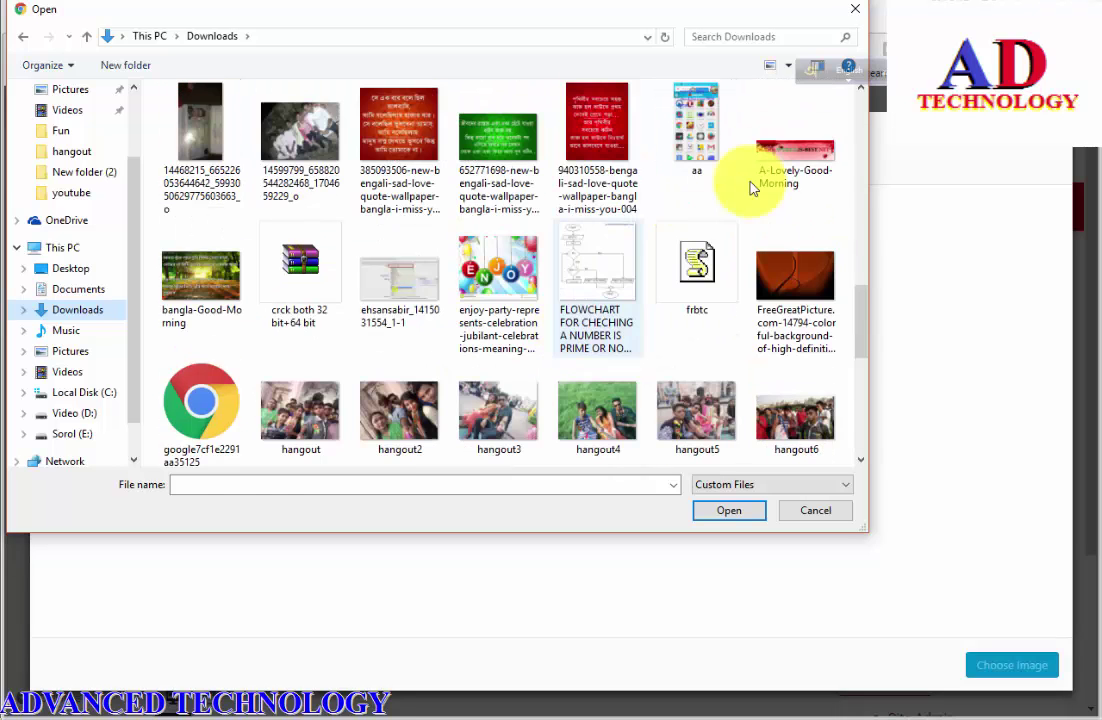
{"action": "left_click", "coordinate": [765, 150]}
{"action": "left_click", "coordinate": [725, 525]}
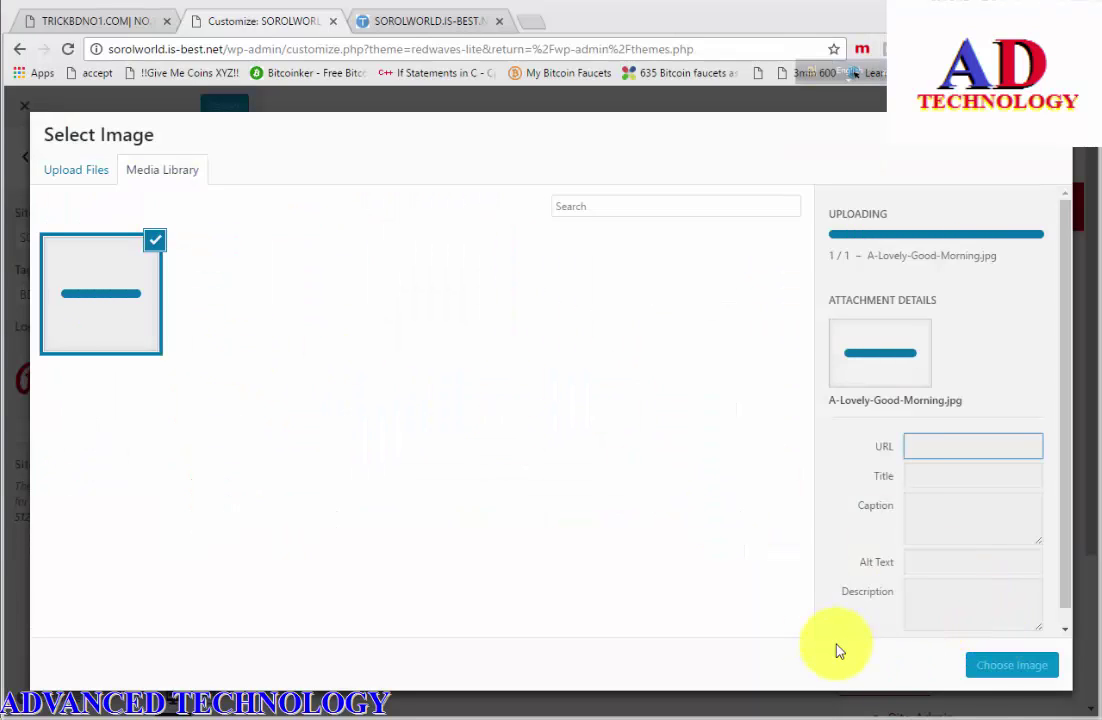
{"action": "left_click", "coordinate": [1008, 680]}
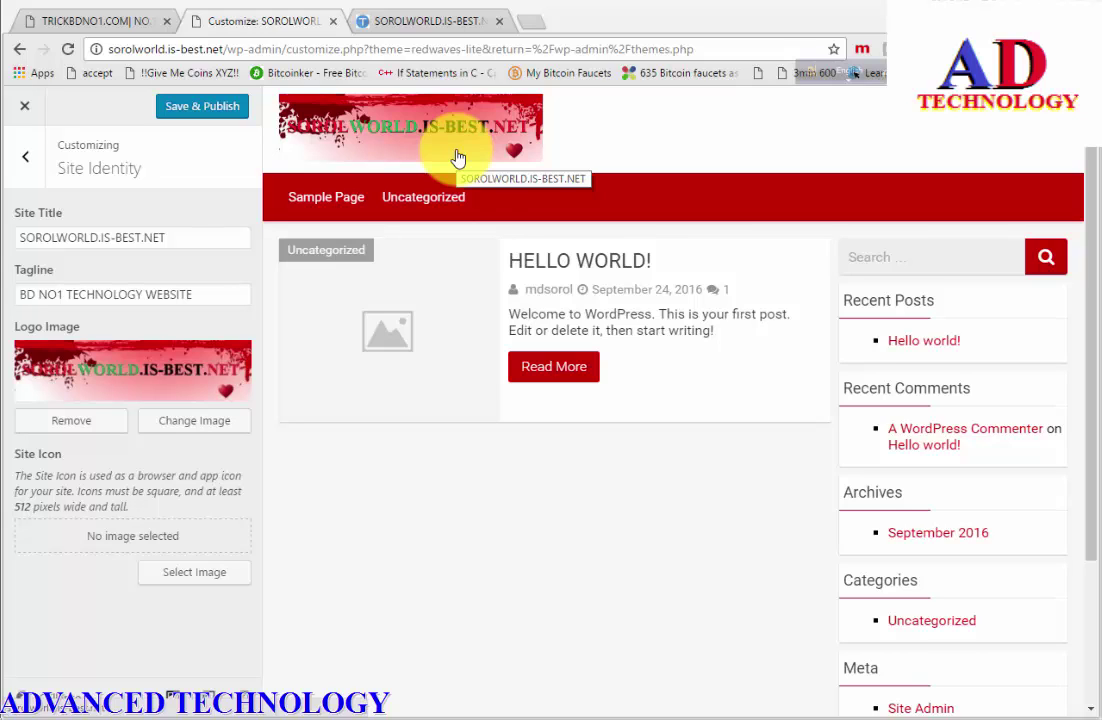
- Open the Hello world! post in the preview and scroll through it to check the banner logo
{"action": "left_click", "coordinate": [578, 366]}
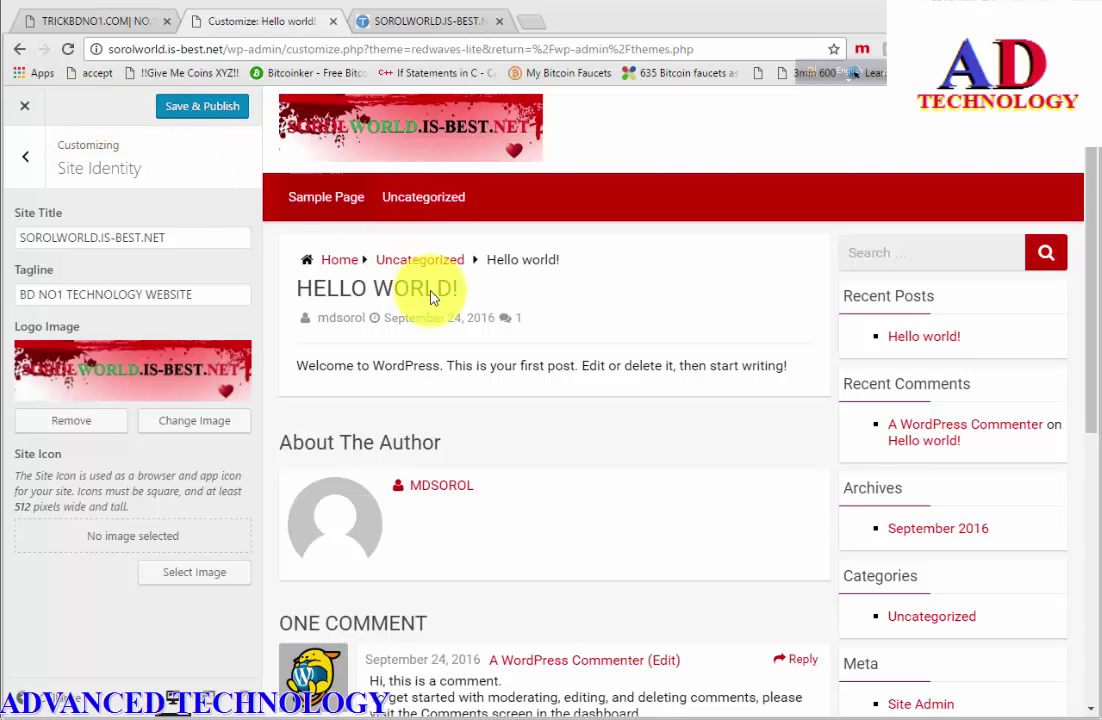
{"action": "scroll", "coordinate": [448, 478], "scroll_direction": "down", "scroll_amount": 4}
{"action": "scroll", "coordinate": [448, 478], "scroll_direction": "up", "scroll_amount": 4}
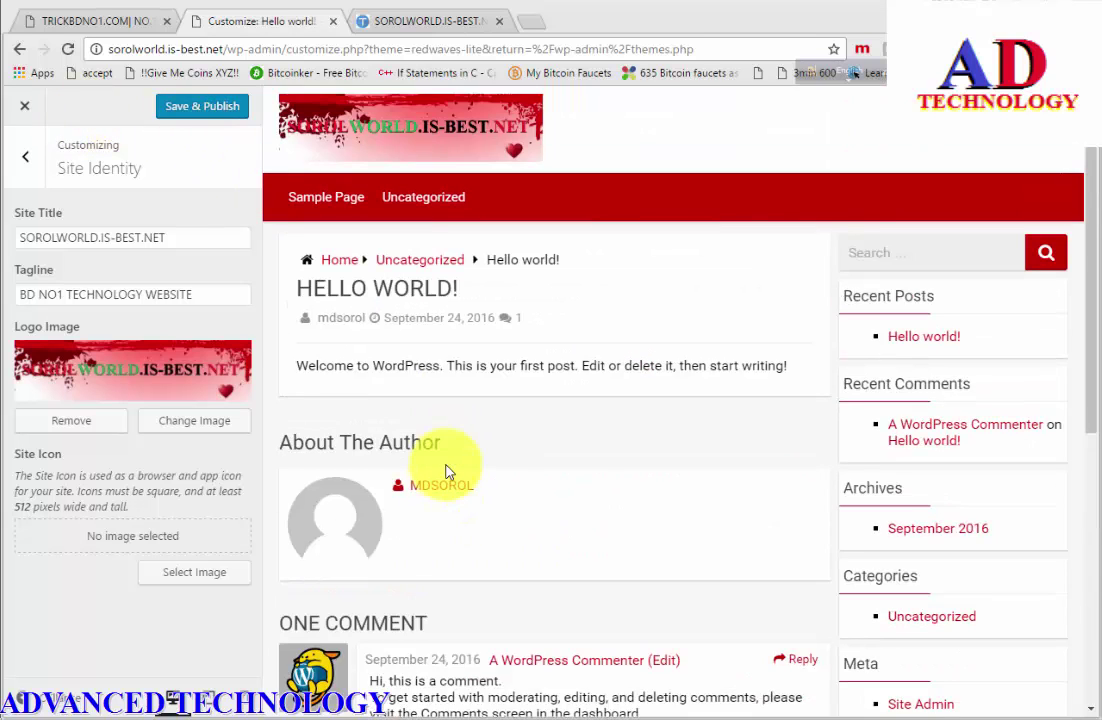
{"action": "scroll", "coordinate": [448, 470], "scroll_direction": "down", "scroll_amount": 1}
{"action": "scroll", "coordinate": [448, 470], "scroll_direction": "down", "scroll_amount": 5}
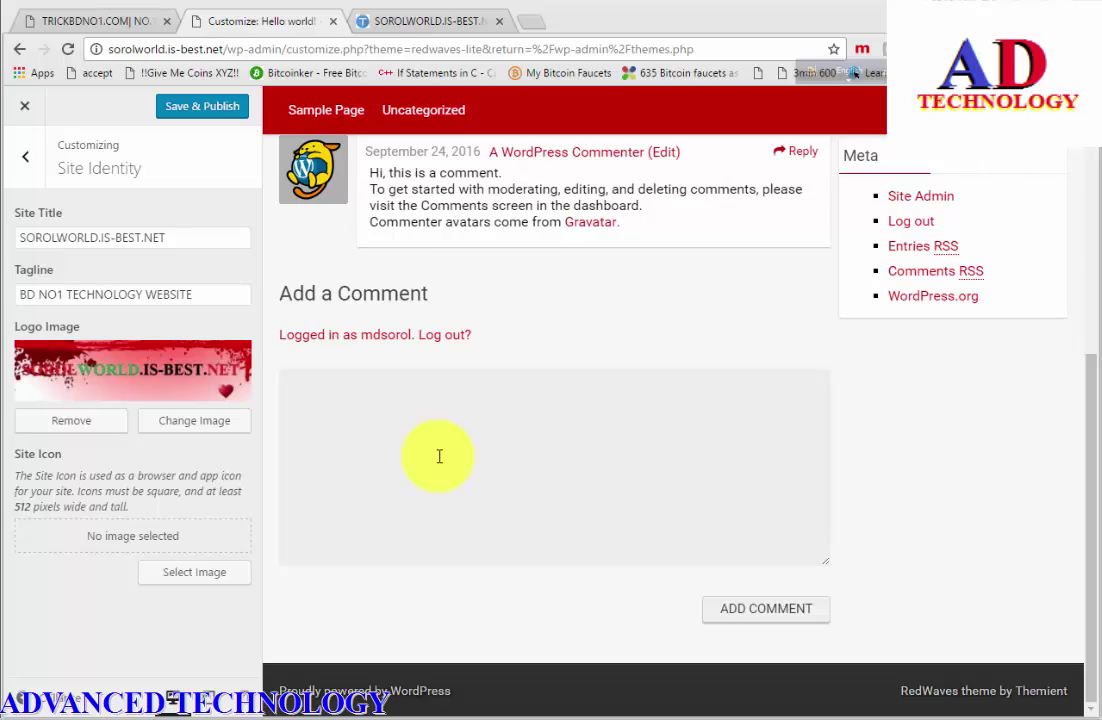
{"action": "scroll", "coordinate": [439, 456], "scroll_direction": "up", "scroll_amount": 5}
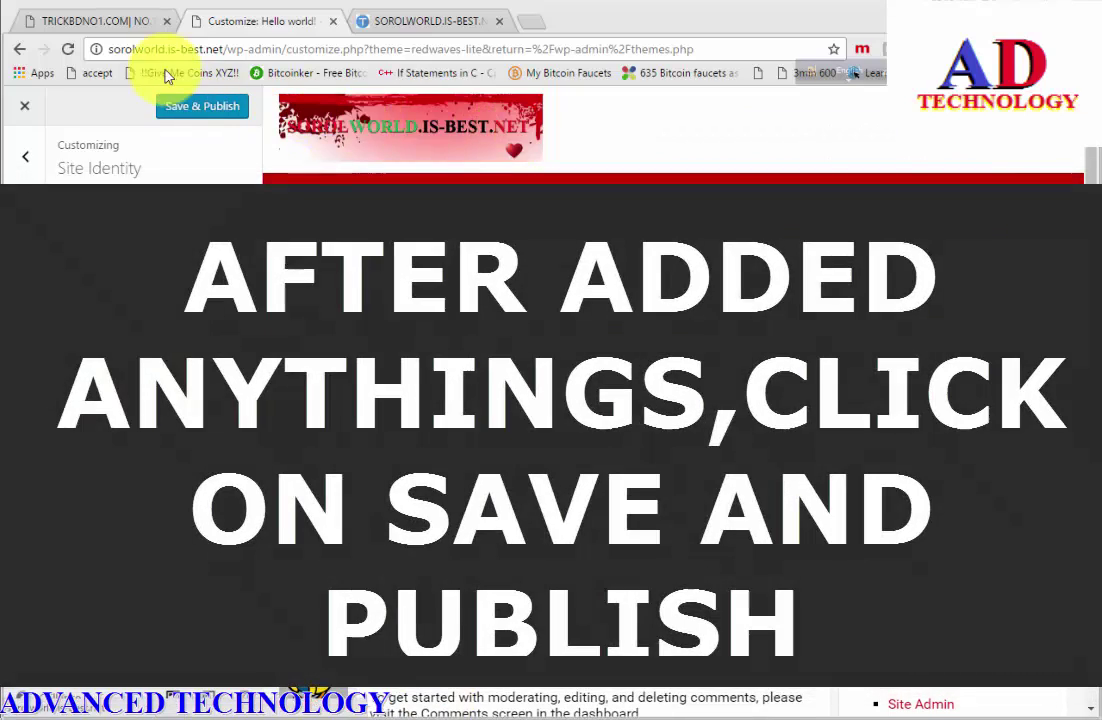
{"action": "left_click", "coordinate": [198, 106]}
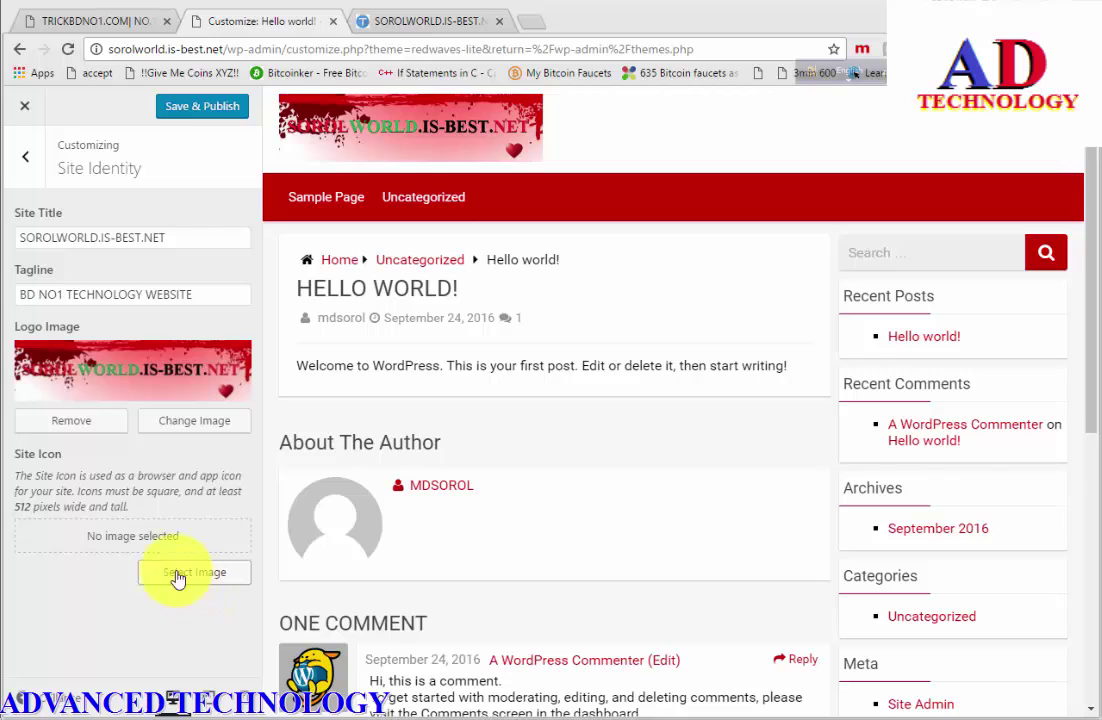
- Publish the new logo and go to the theme's General Settings section
{"action": "left_click", "coordinate": [163, 573]}
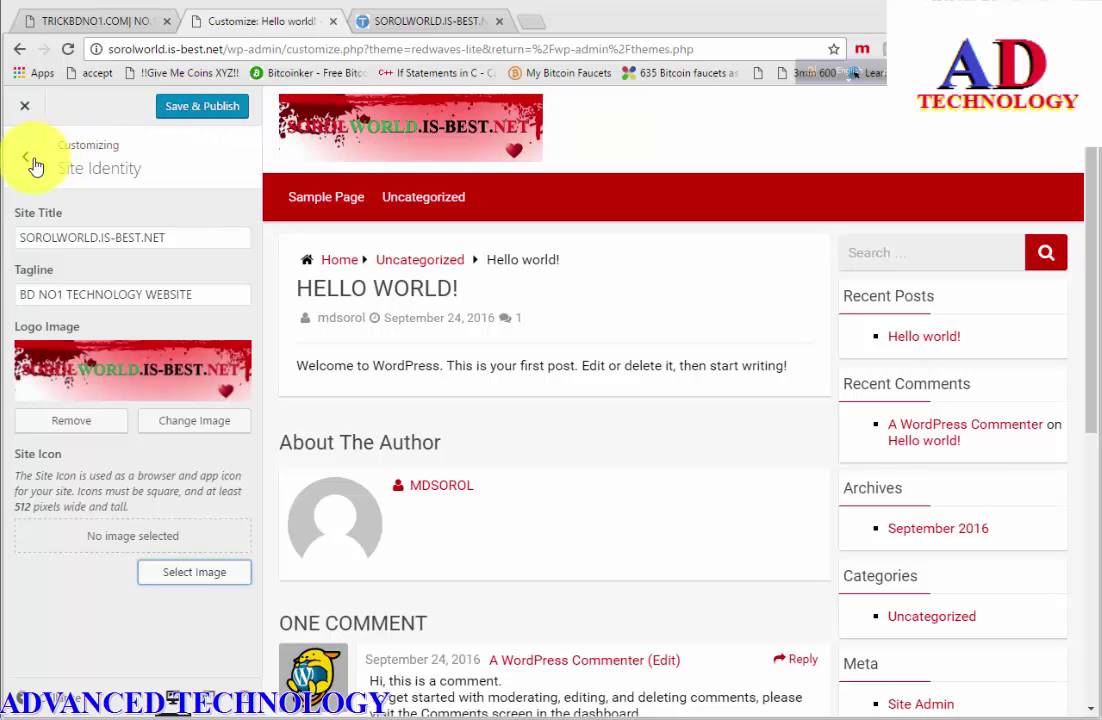
{"action": "left_click", "coordinate": [232, 108]}
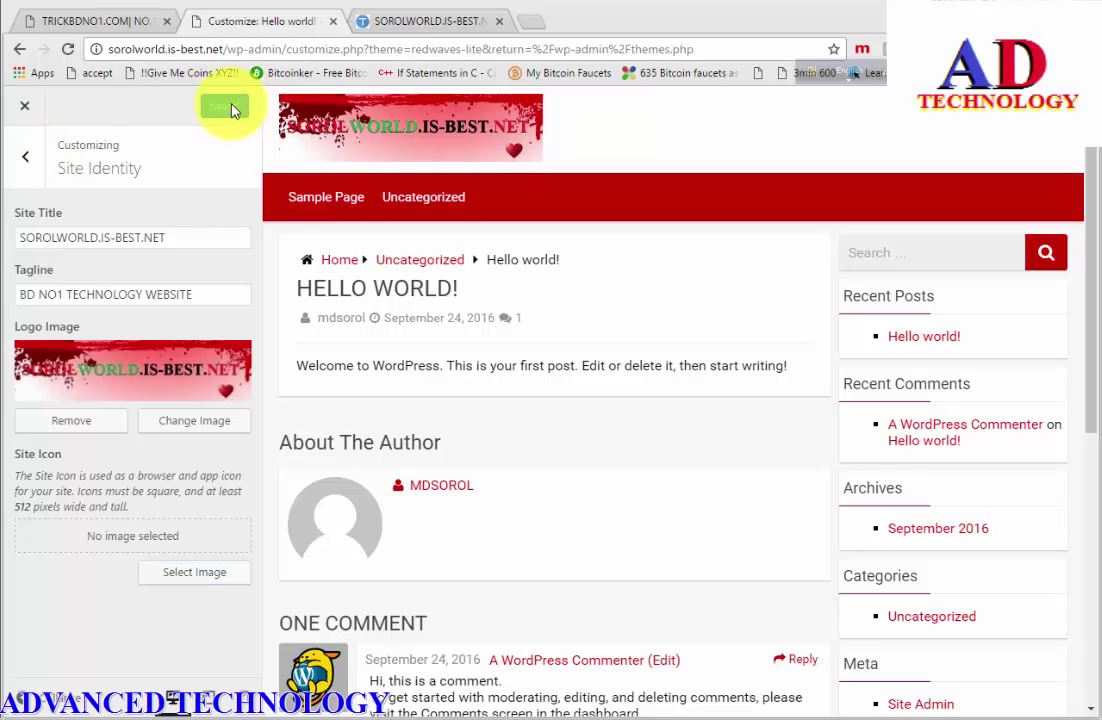
{"action": "left_click", "coordinate": [33, 162]}
{"action": "left_click", "coordinate": [96, 311]}
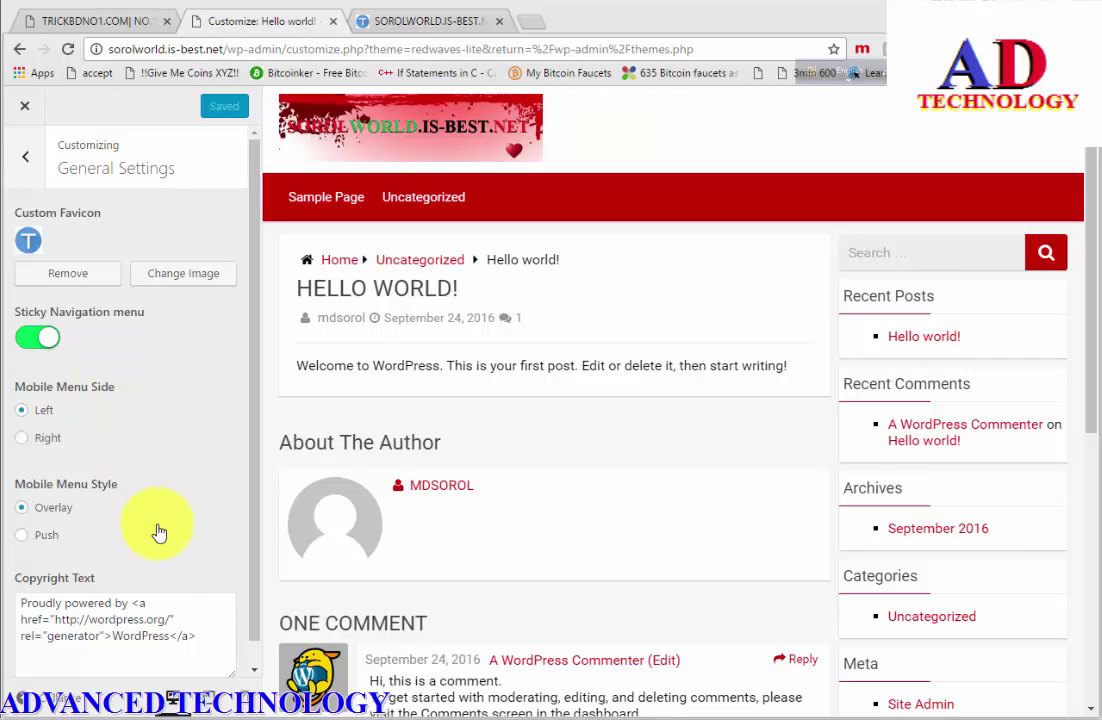
{"action": "scroll", "coordinate": [617, 596], "scroll_direction": "down", "scroll_amount": 4}
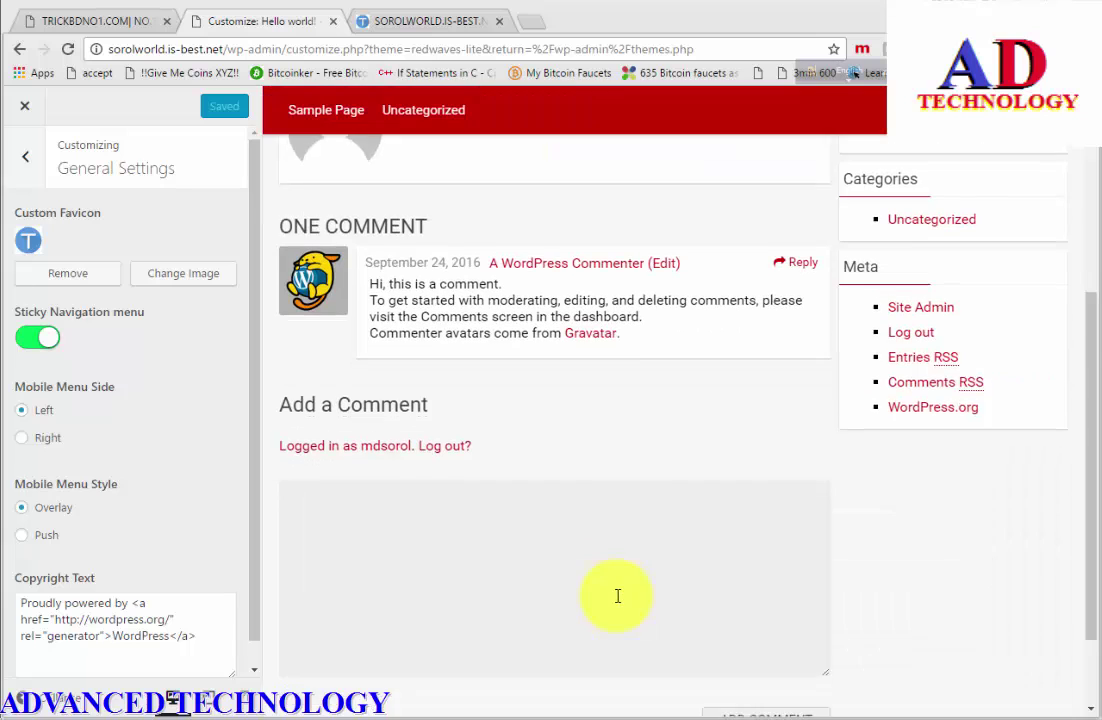
{"action": "scroll", "coordinate": [617, 596], "scroll_direction": "down", "scroll_amount": 2}
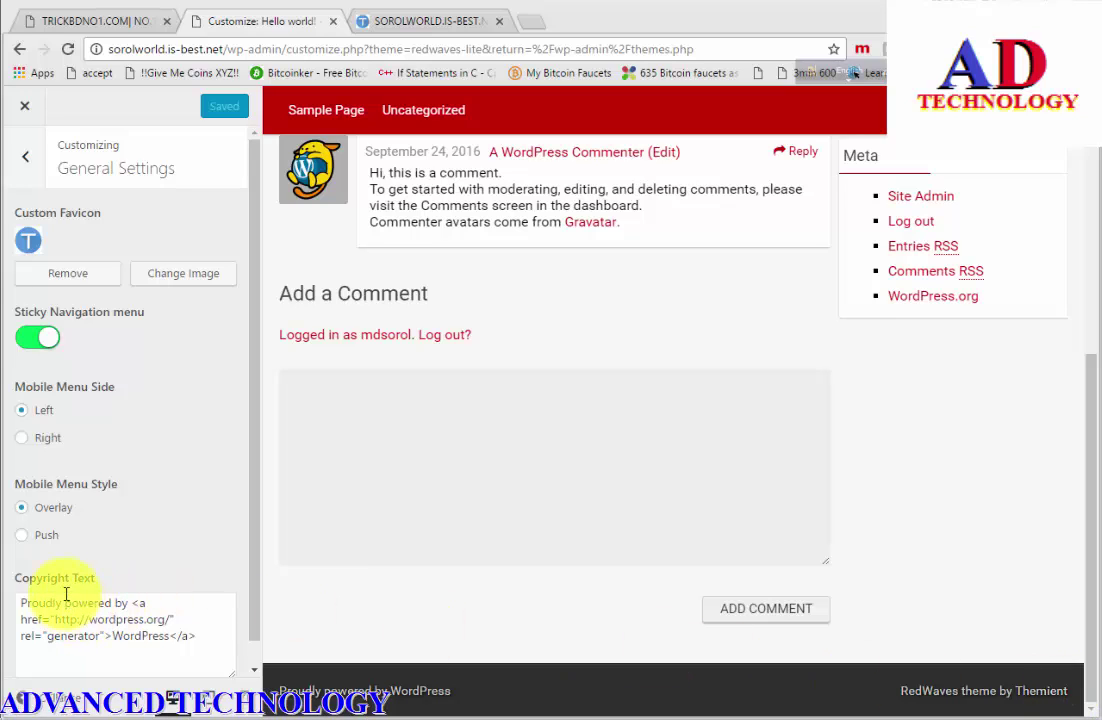
{"action": "left_click_drag", "start_coordinate": [129, 603], "coordinate": [175, 641]}
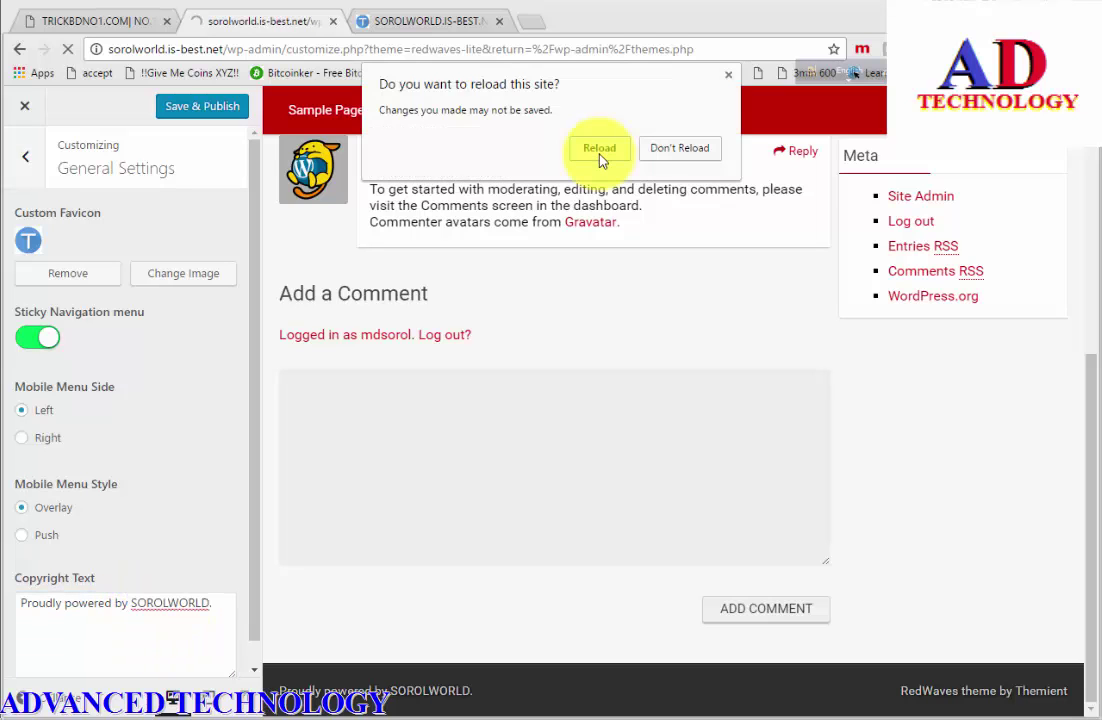
{"action": "left_click", "coordinate": [597, 152]}
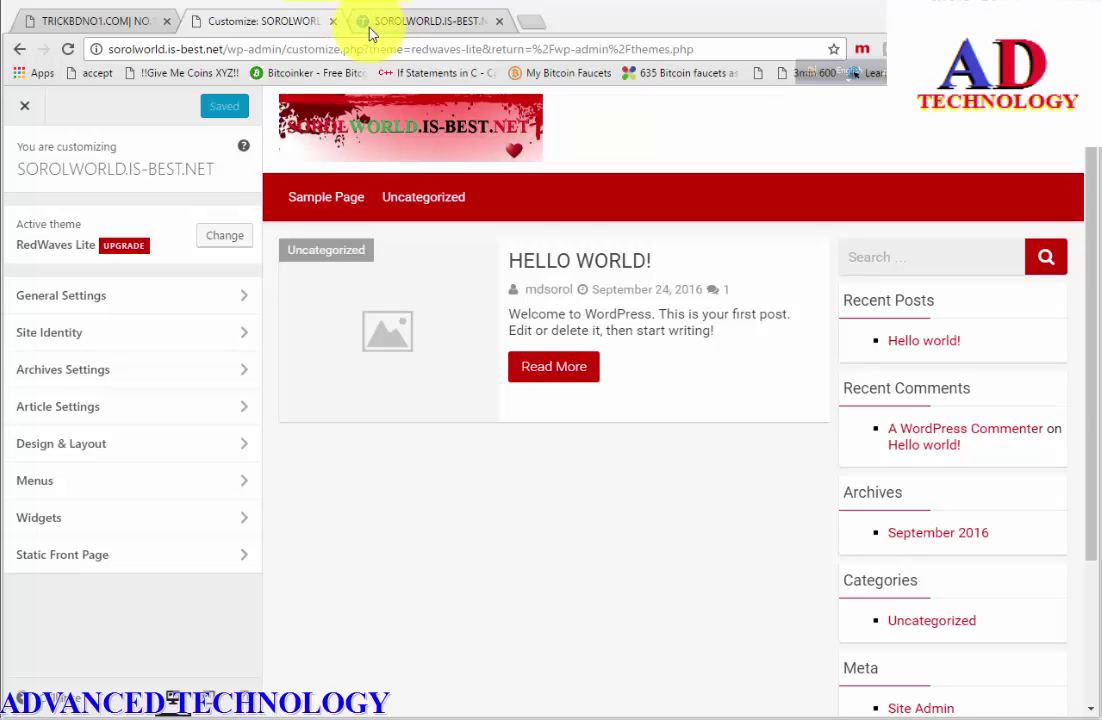
{"action": "left_click", "coordinate": [150, 306]}
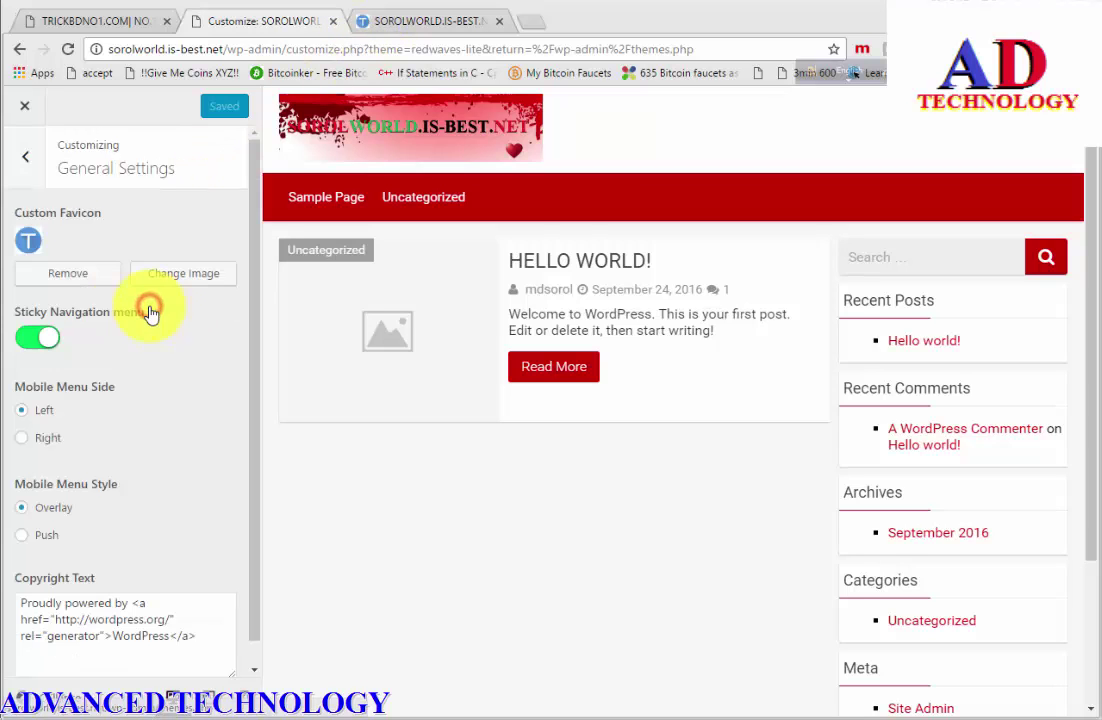
{"action": "left_click", "coordinate": [27, 155]}
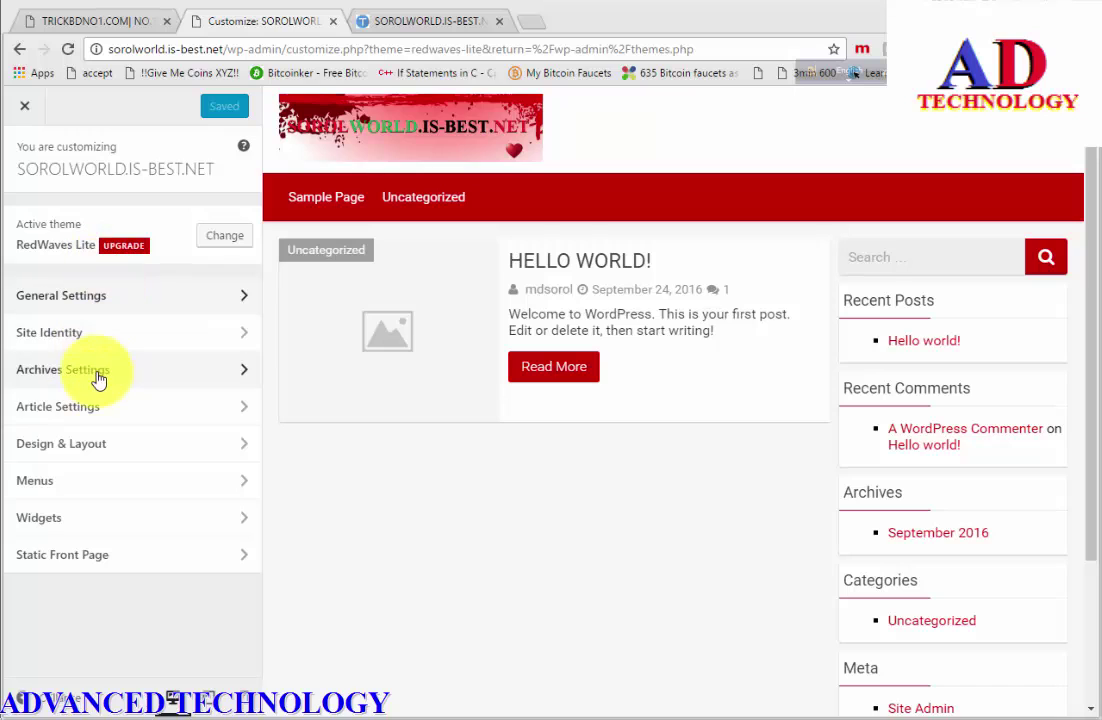
{"action": "left_click", "coordinate": [96, 333]}
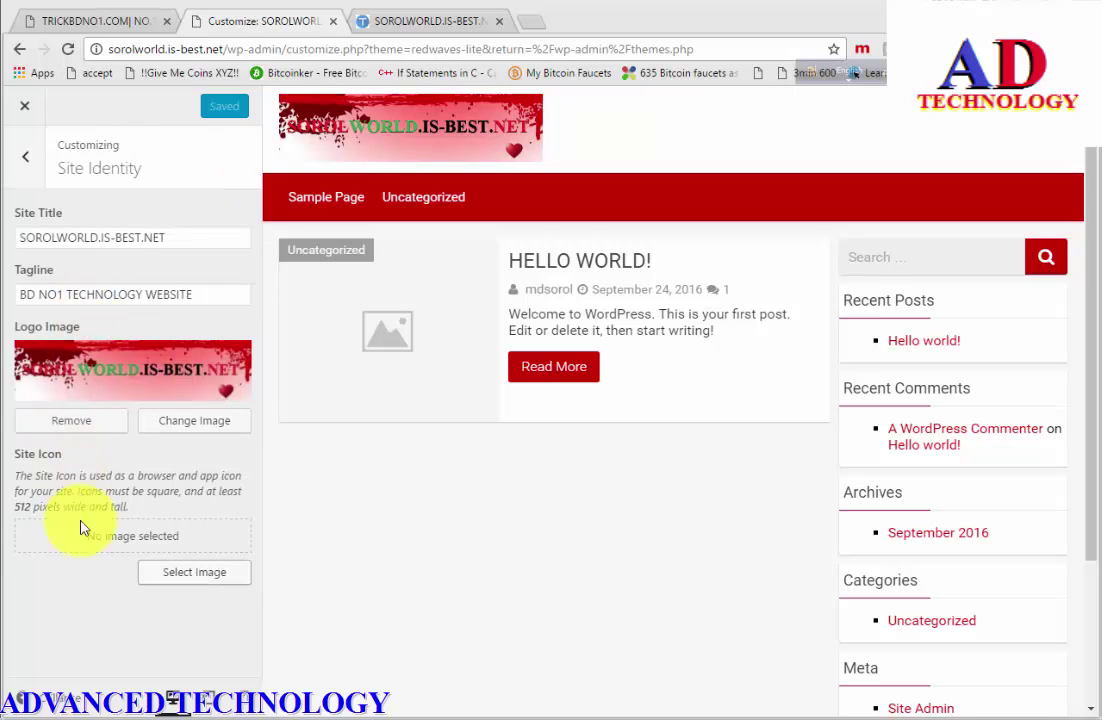
{"action": "left_click", "coordinate": [29, 168]}
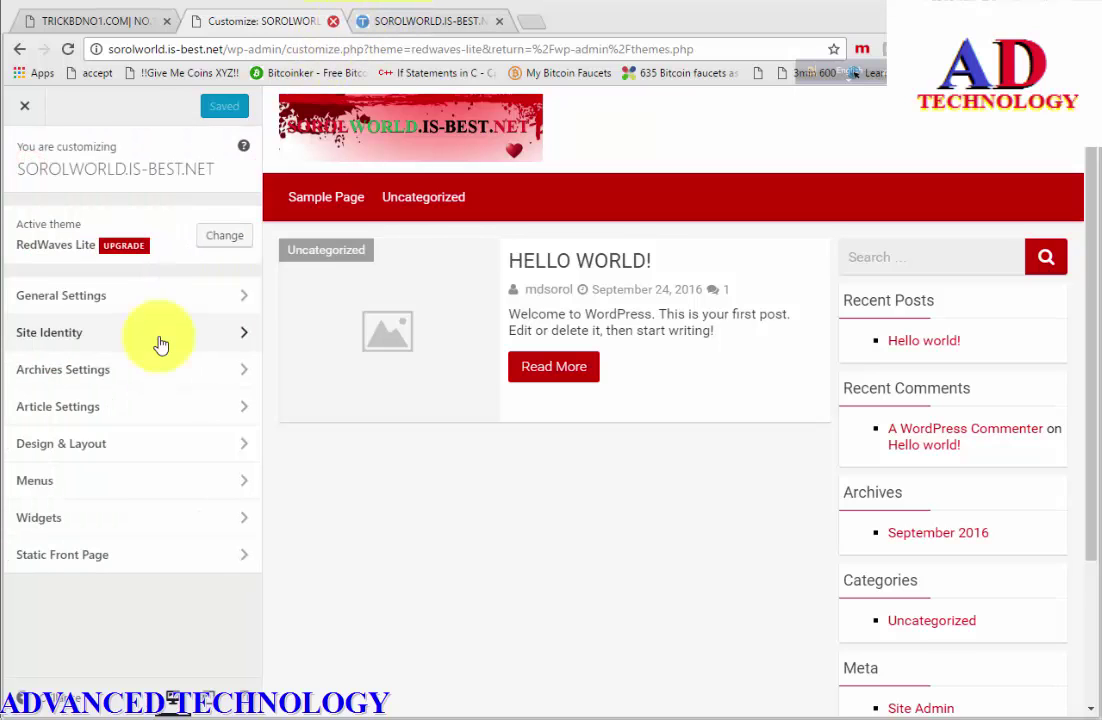
{"action": "left_click", "coordinate": [162, 305]}
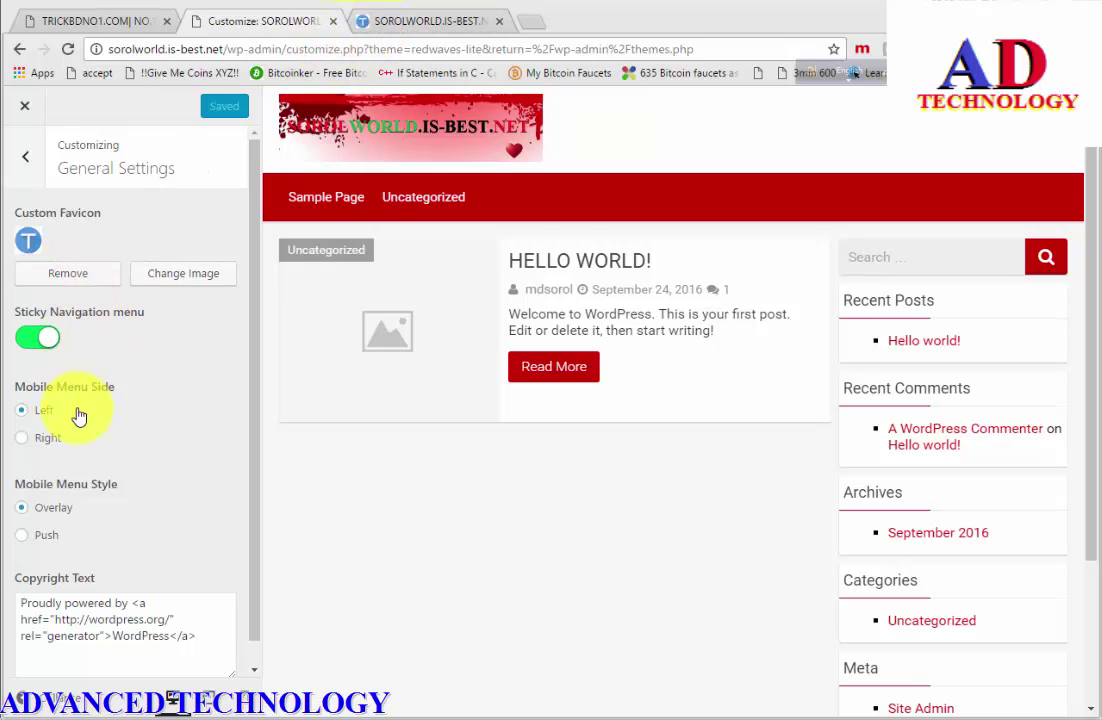
{"action": "scroll", "coordinate": [79, 416], "scroll_direction": "down", "scroll_amount": 1}
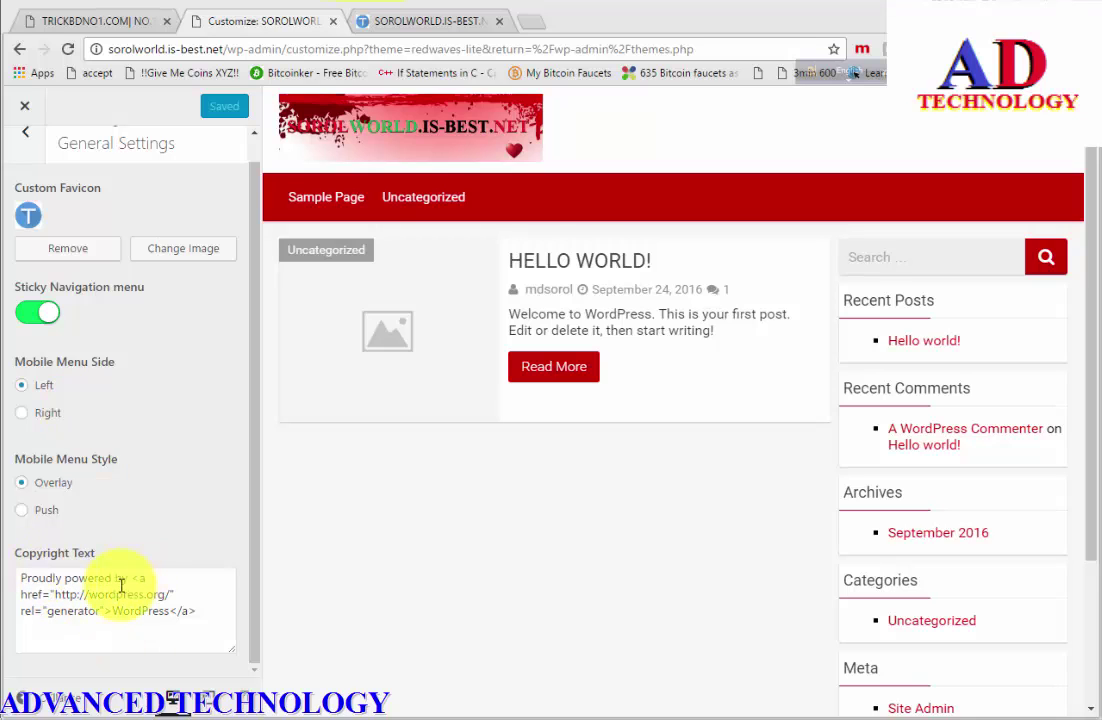
{"action": "scroll", "coordinate": [445, 632], "scroll_direction": "down", "scroll_amount": 2}
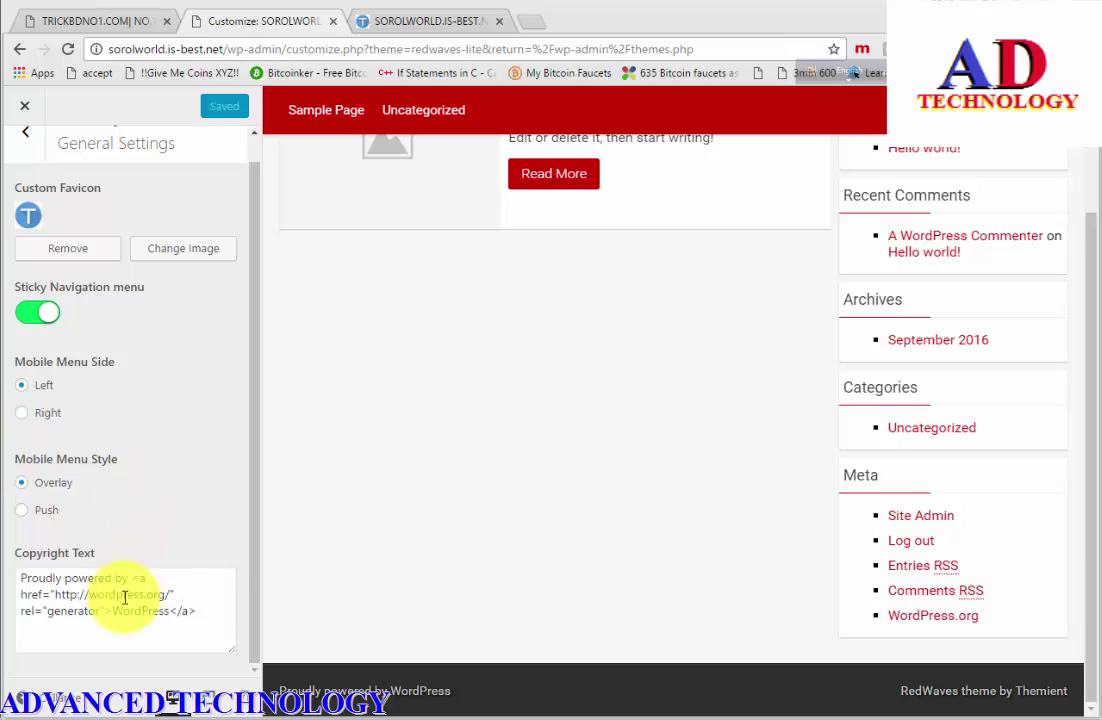
- Point the copyright link to SOROLWORLD.IS-BEST.NET with link text SOROLWORLD, then return to sections
{"action": "left_click_drag", "start_coordinate": [166, 594], "coordinate": [89, 596]}
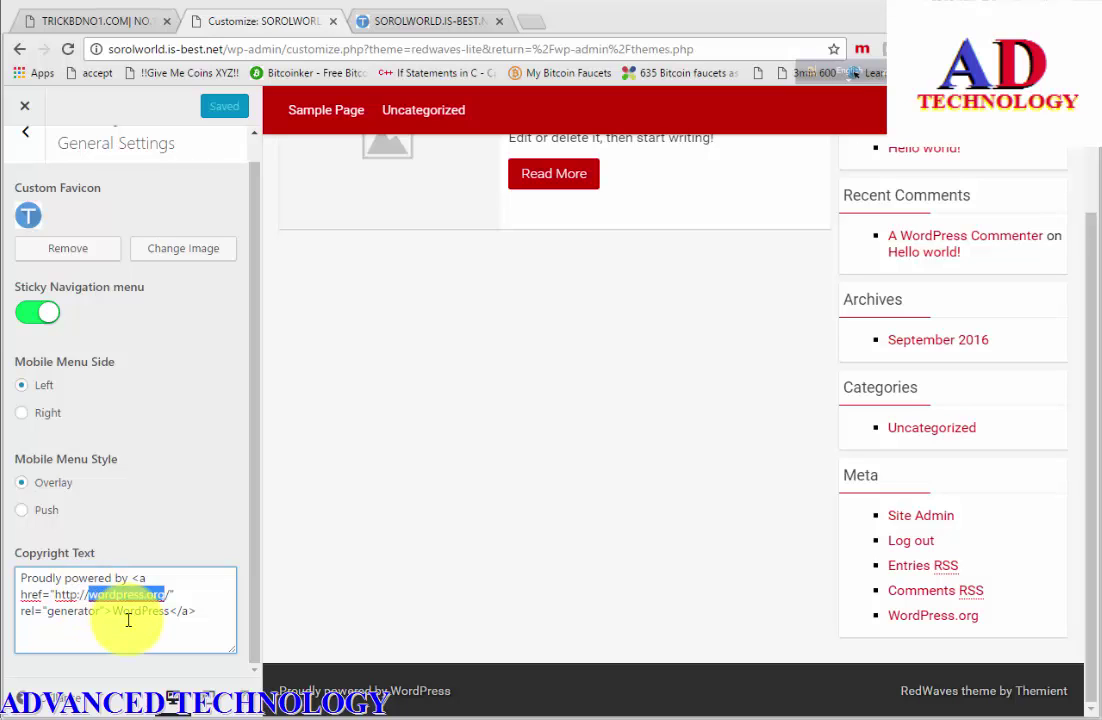
{"action": "type", "text": "SOROL"}
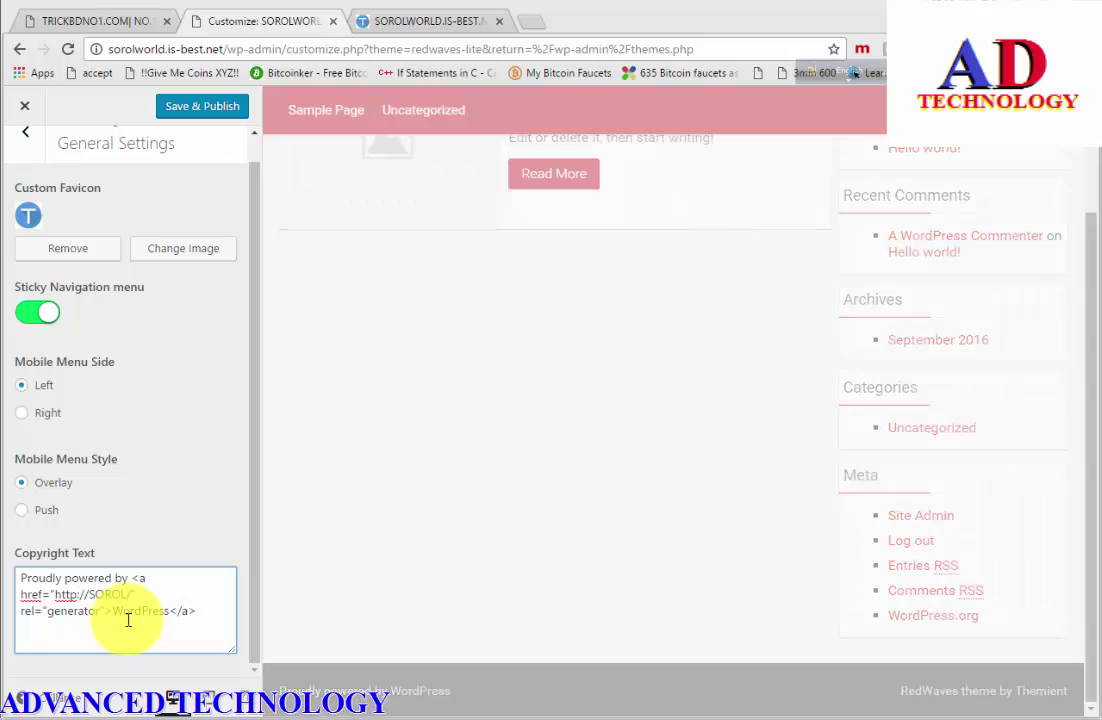
{"action": "type", "text": "WORL"}
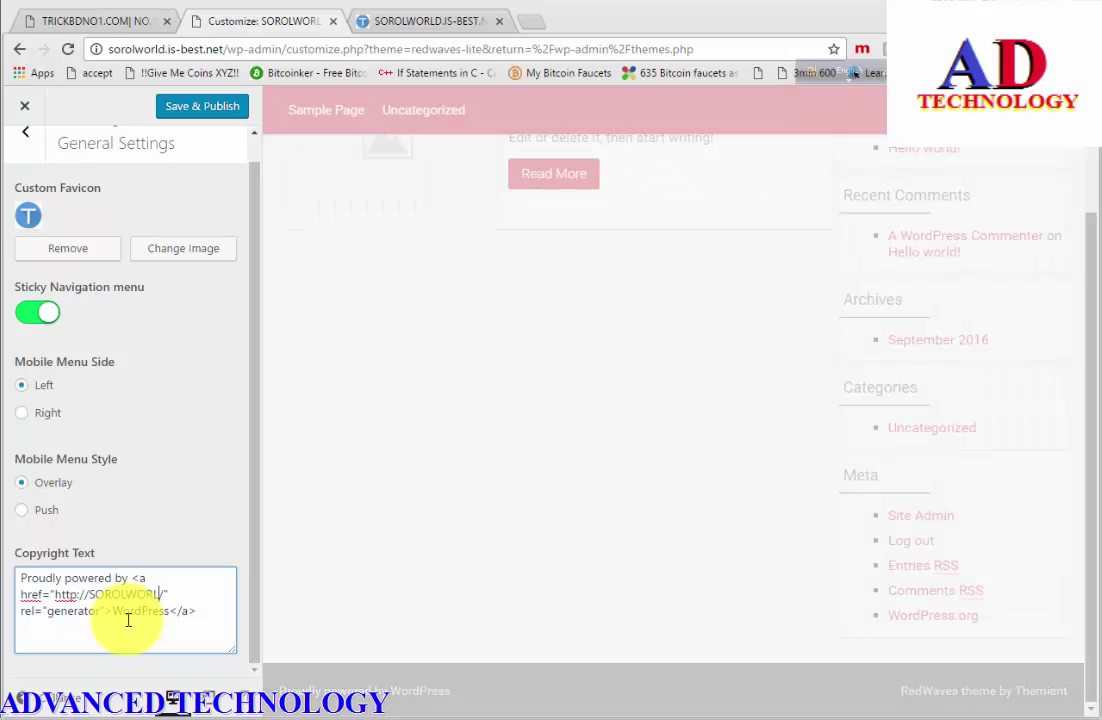
{"action": "type", "text": "D.IS-BES"}
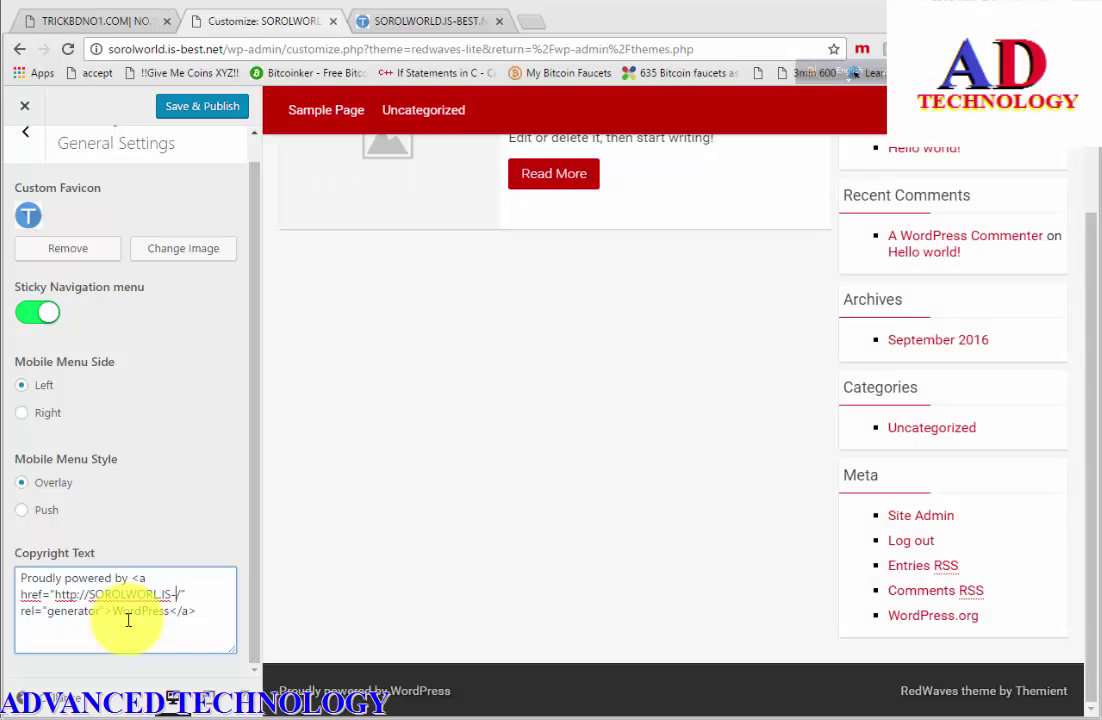
{"action": "type", "text": "T"}
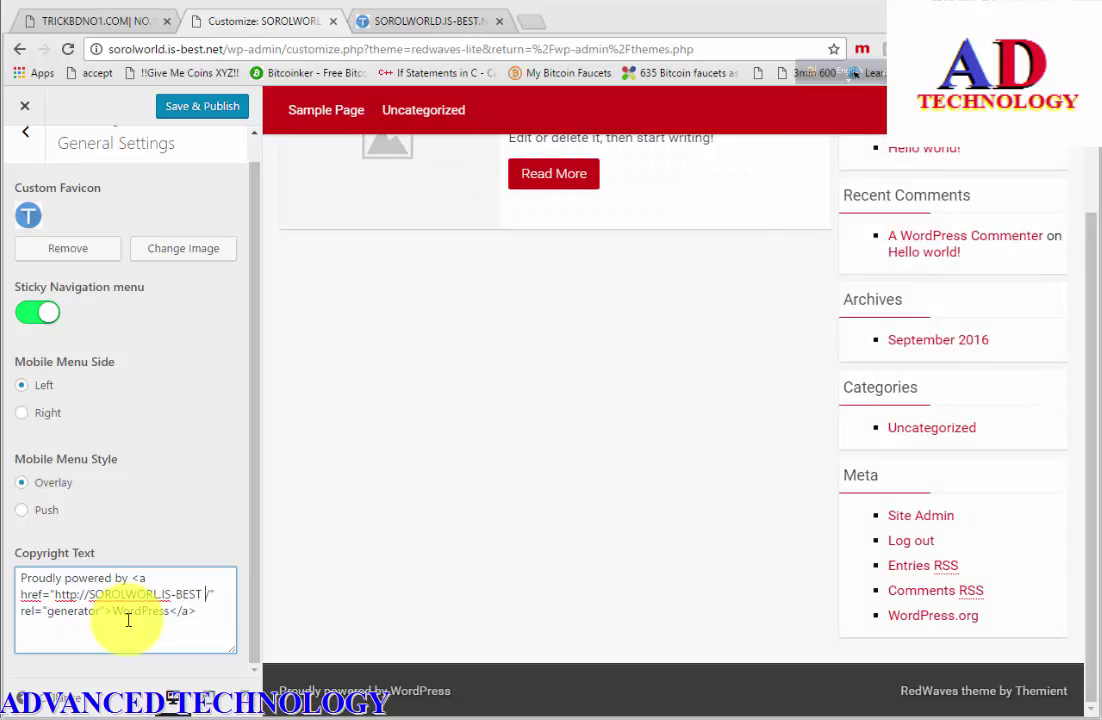
{"action": "type", "text": ".NET"}
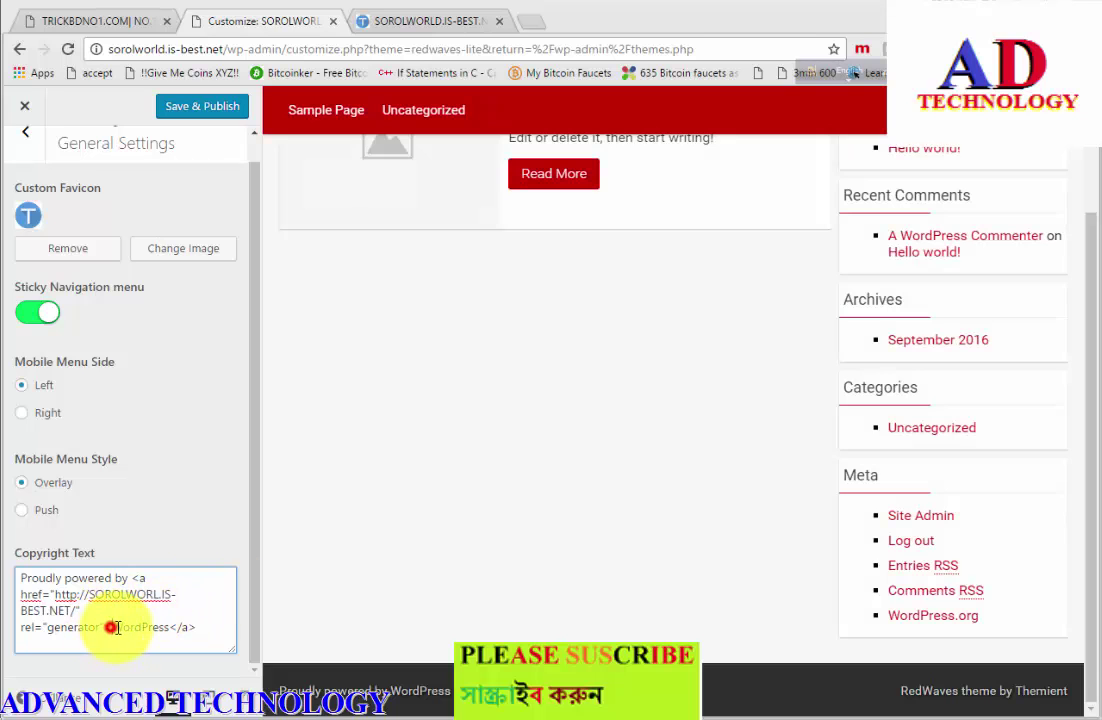
{"action": "left_click_drag", "start_coordinate": [110, 627], "coordinate": [172, 632]}
{"action": "type", "text": "SORO"}
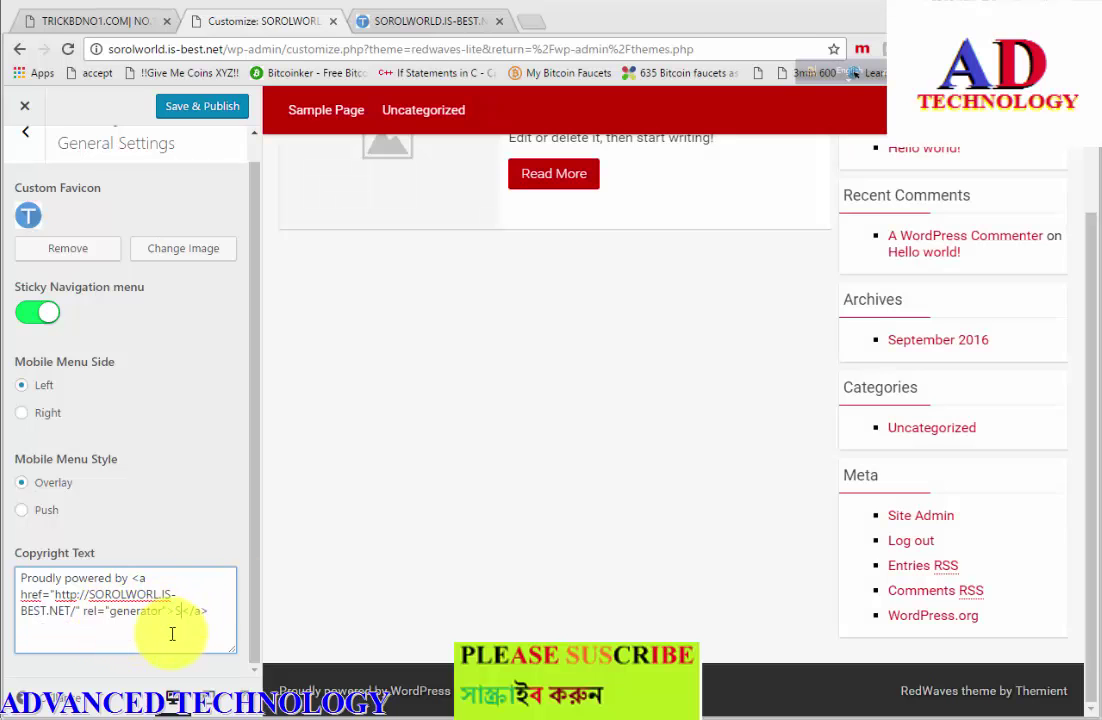
{"action": "type", "text": "LWORL"}
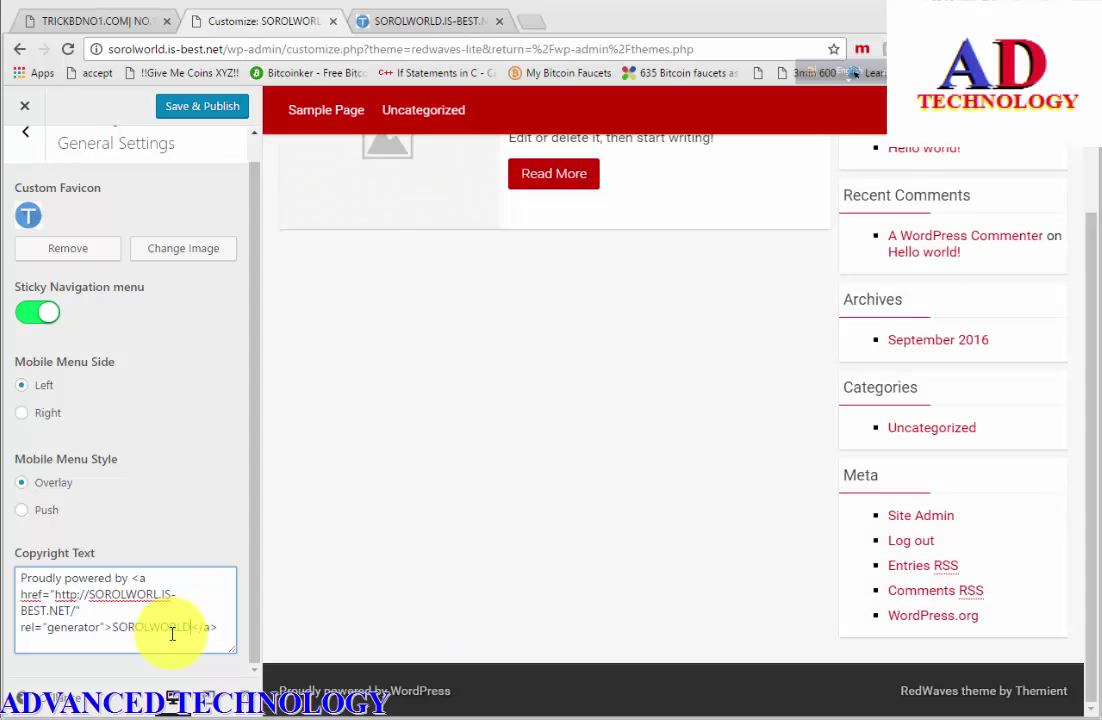
{"action": "type", "text": "D"}
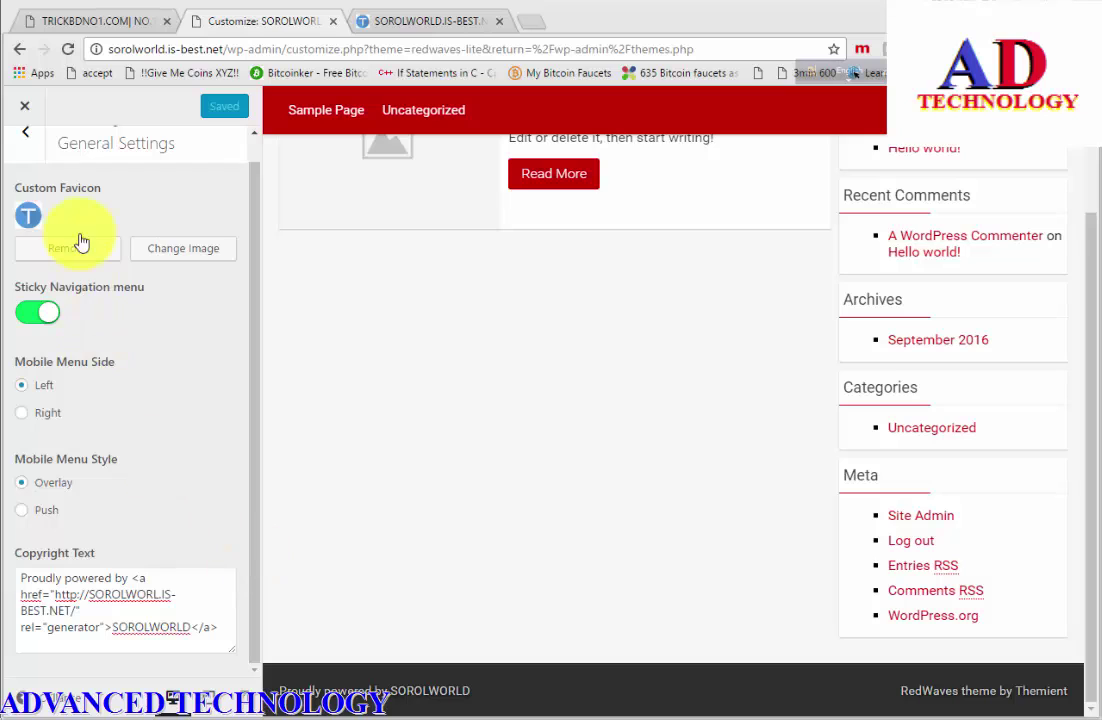
{"action": "left_click", "coordinate": [22, 133]}
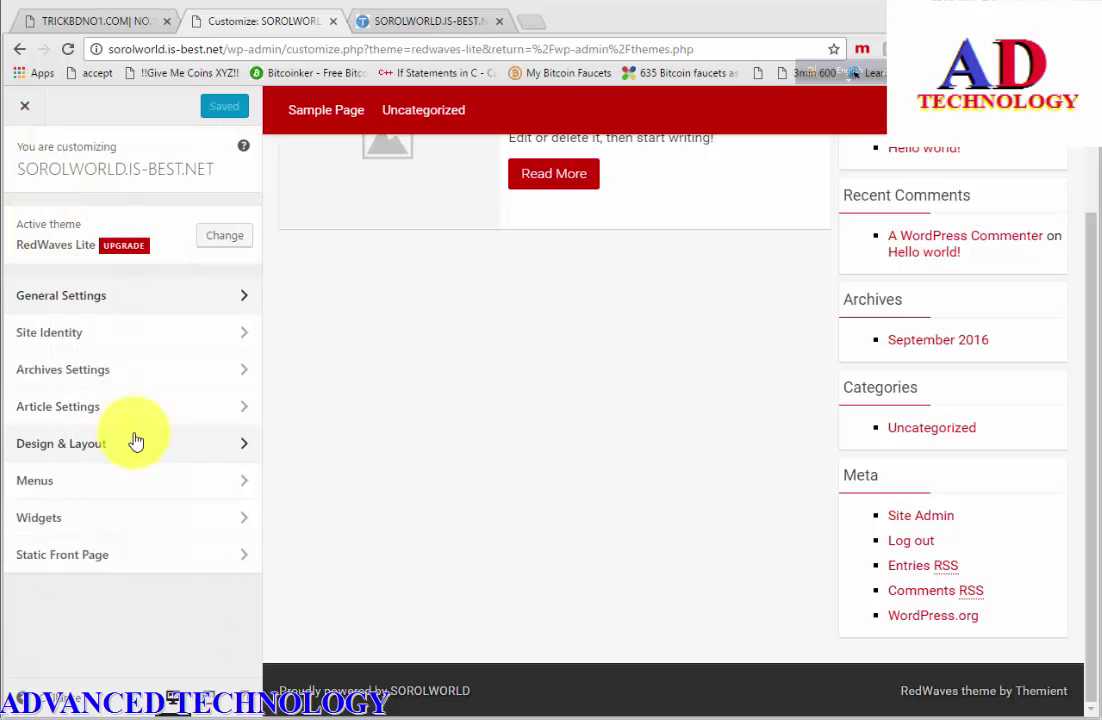
- In Archives Settings, pick the first display layout, then return to the sections list
{"action": "left_click", "coordinate": [87, 371]}
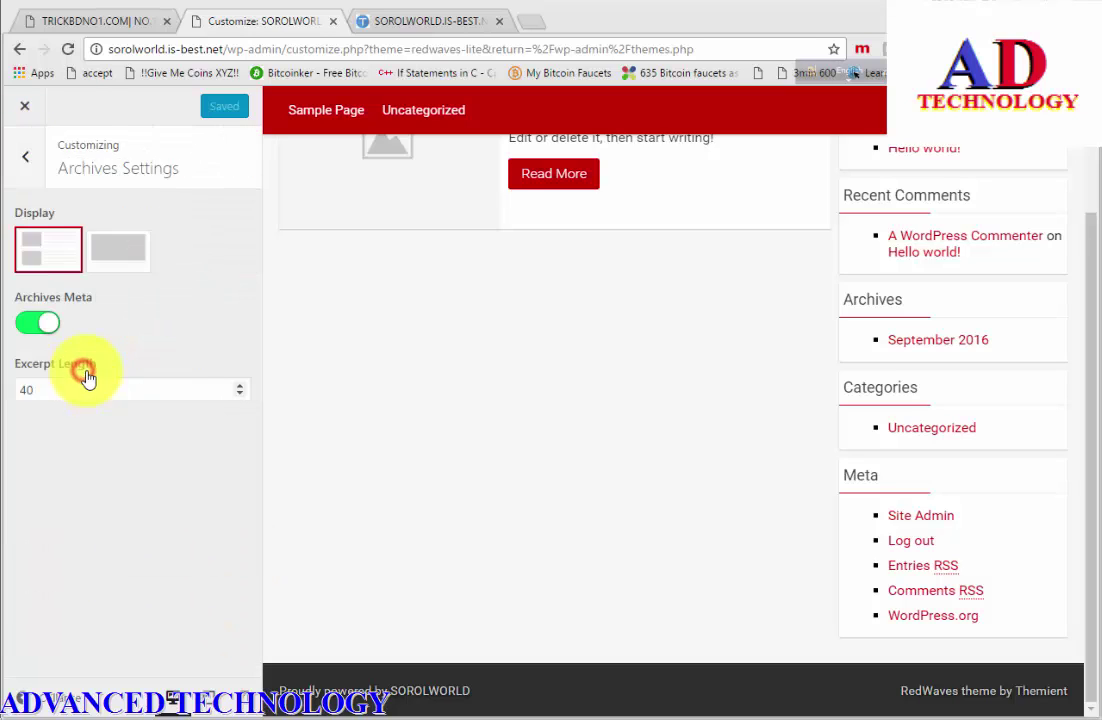
{"action": "left_click", "coordinate": [43, 257]}
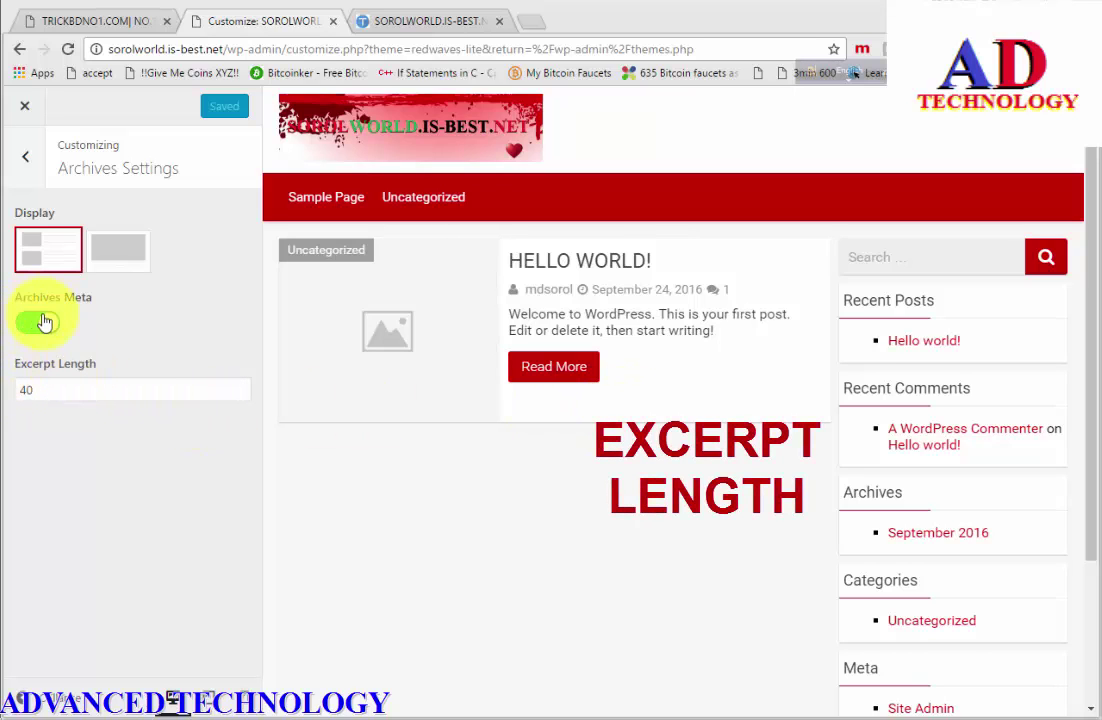
{"action": "left_click", "coordinate": [30, 156]}
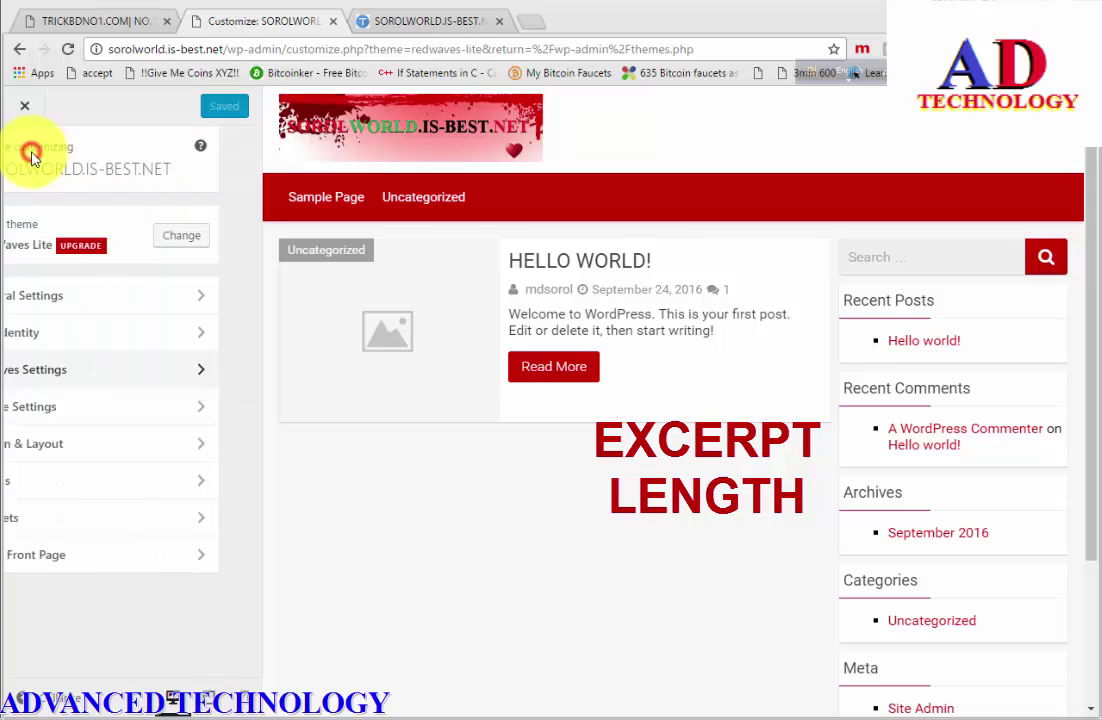
{"action": "left_click", "coordinate": [139, 385]}
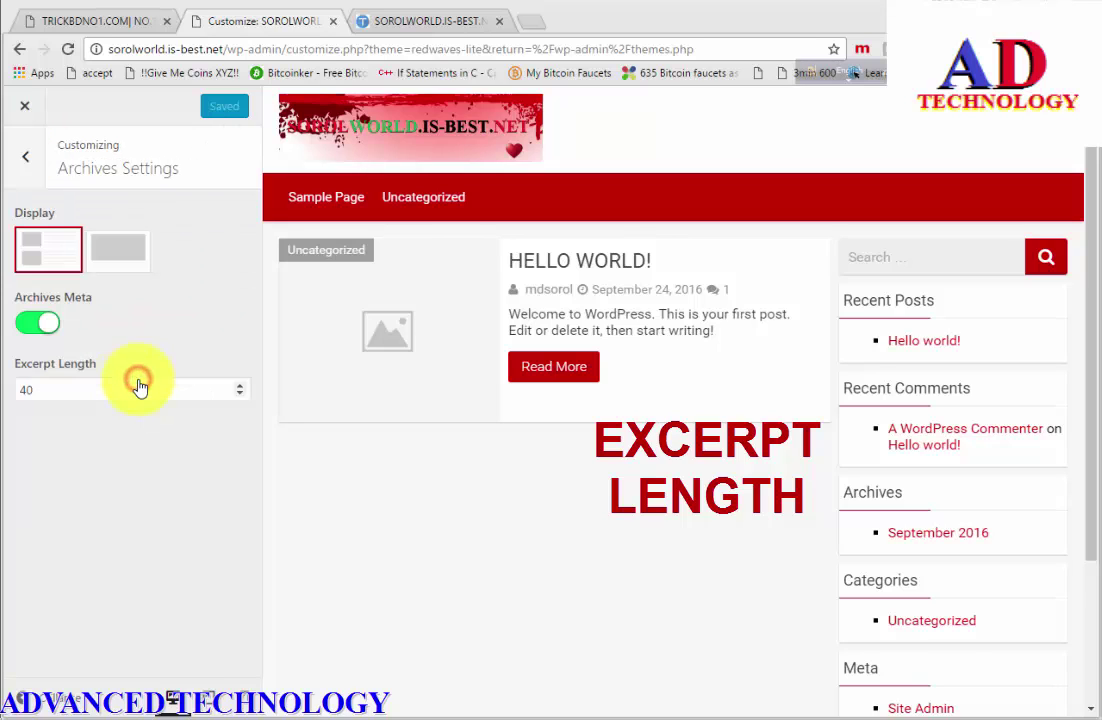
{"action": "left_click", "coordinate": [28, 152]}
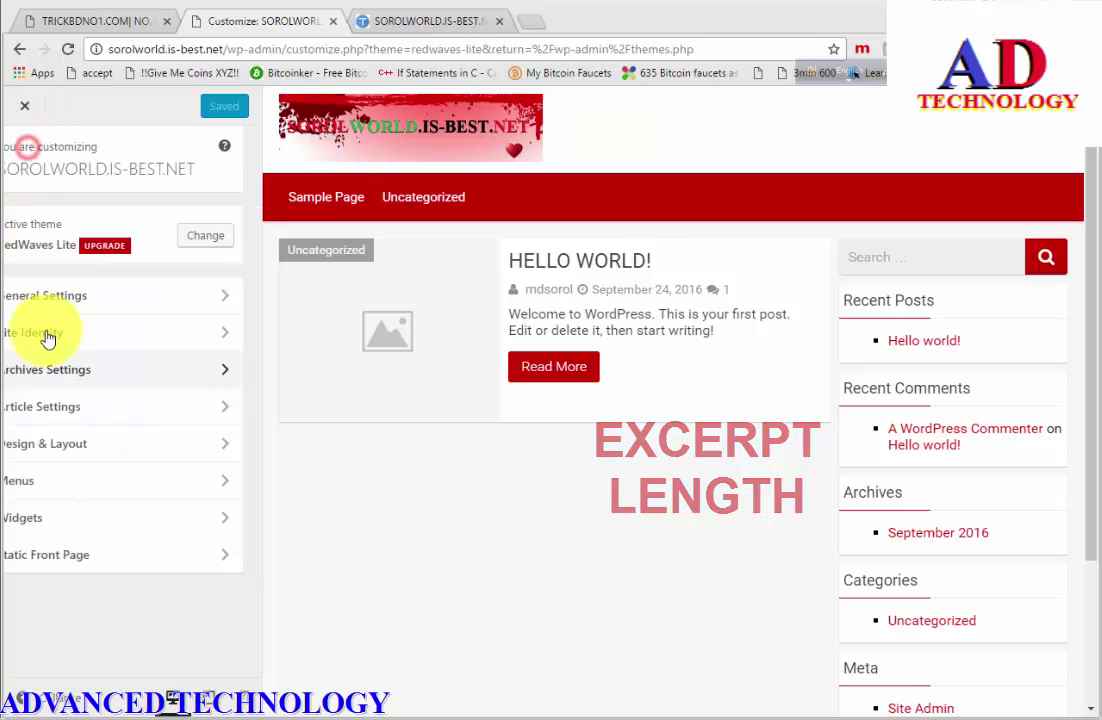
{"action": "left_click", "coordinate": [82, 406]}
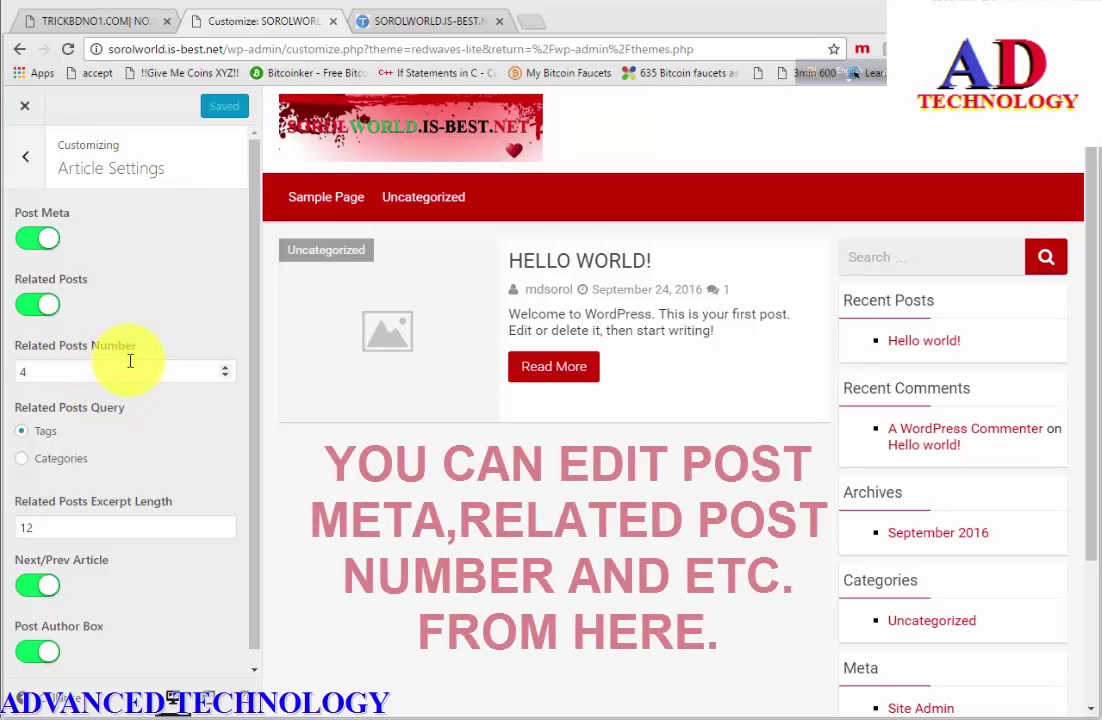
{"action": "scroll", "coordinate": [126, 380], "scroll_direction": "down", "scroll_amount": 1}
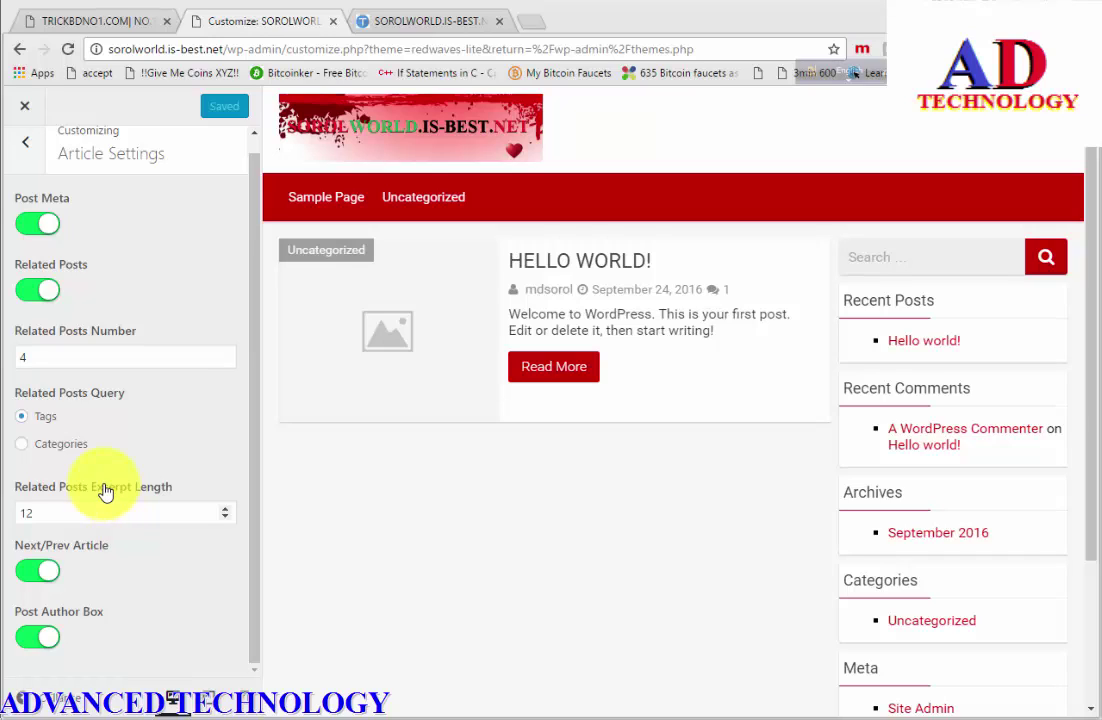
{"action": "left_click_drag", "start_coordinate": [509, 315], "coordinate": [716, 330]}
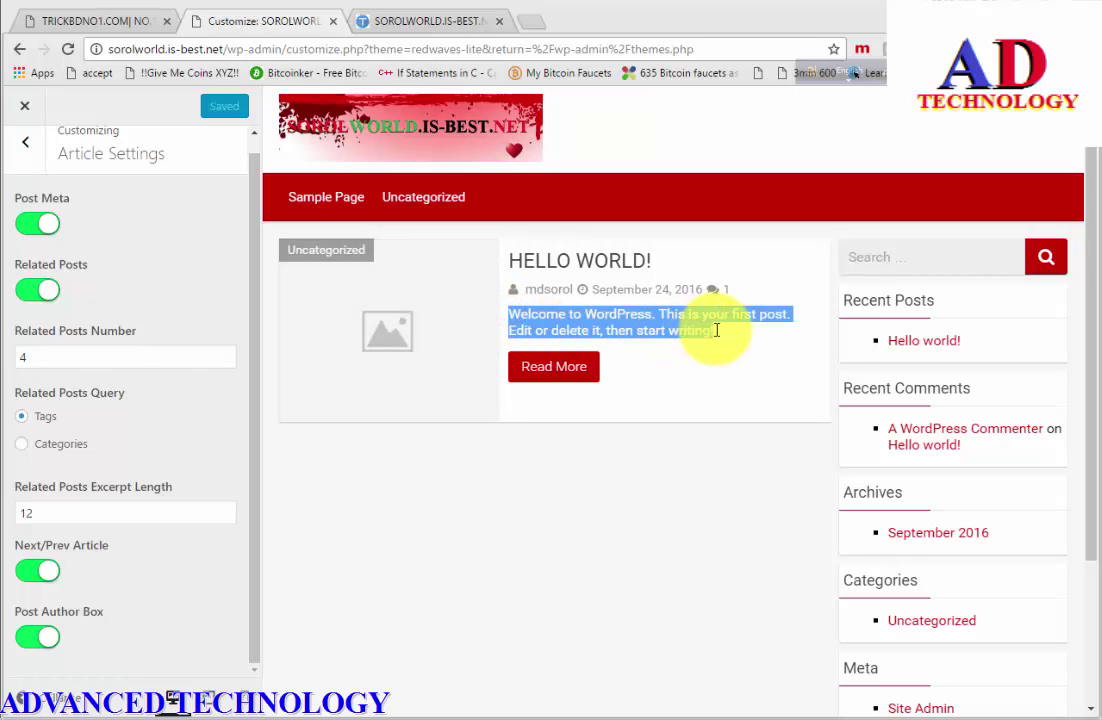
{"action": "left_click", "coordinate": [266, 556]}
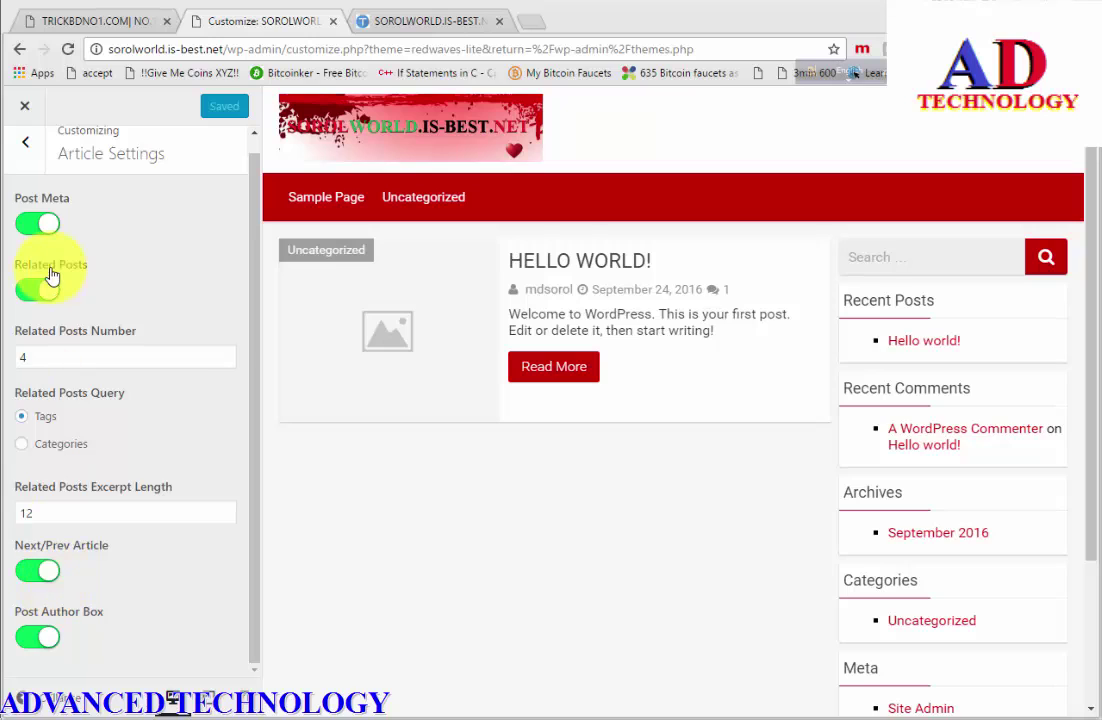
{"action": "left_click", "coordinate": [26, 148]}
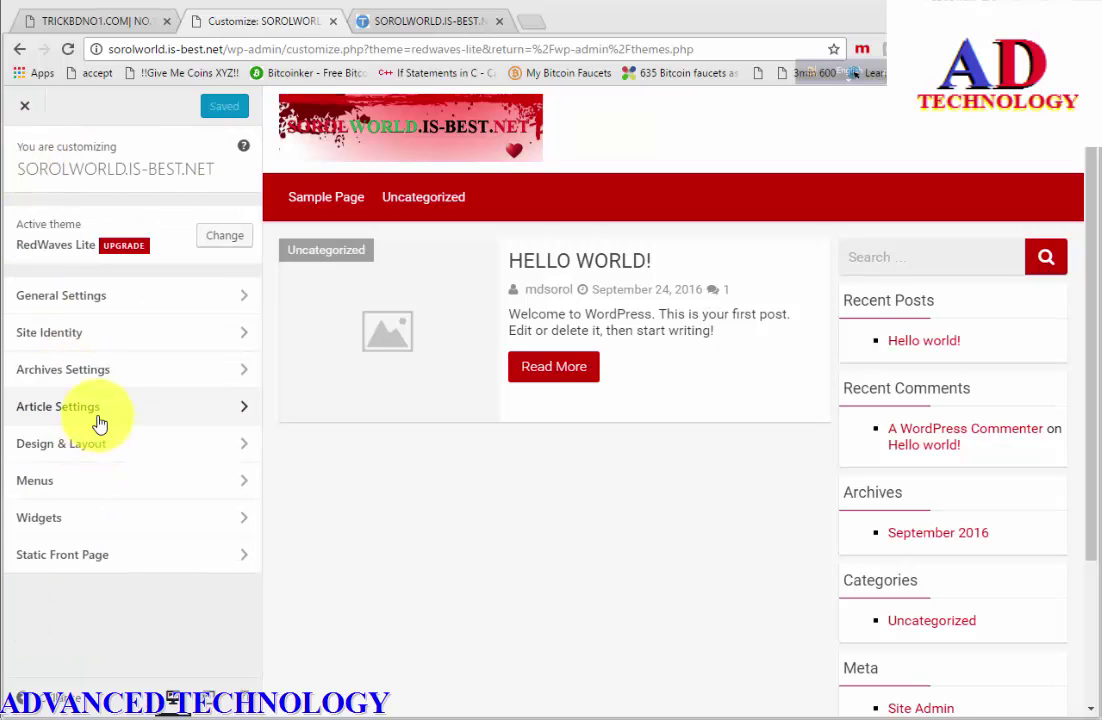
{"action": "left_click", "coordinate": [132, 443]}
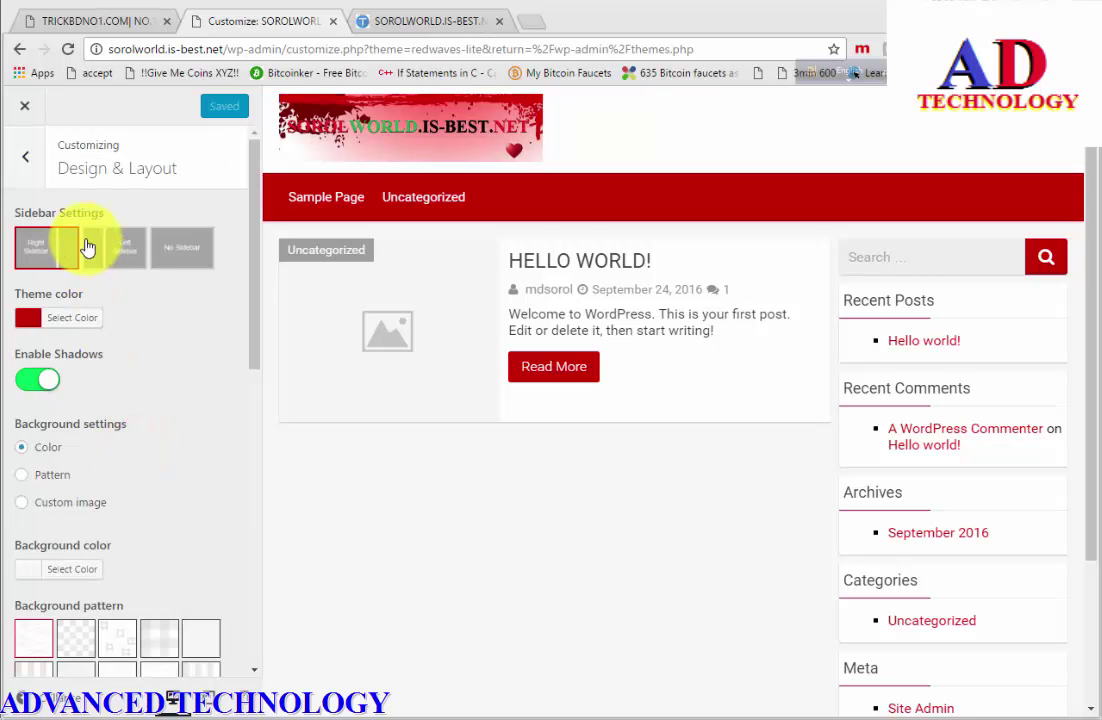
{"action": "scroll", "coordinate": [98, 310], "scroll_direction": "down", "scroll_amount": 5}
{"action": "scroll", "coordinate": [98, 338], "scroll_direction": "down", "scroll_amount": 2}
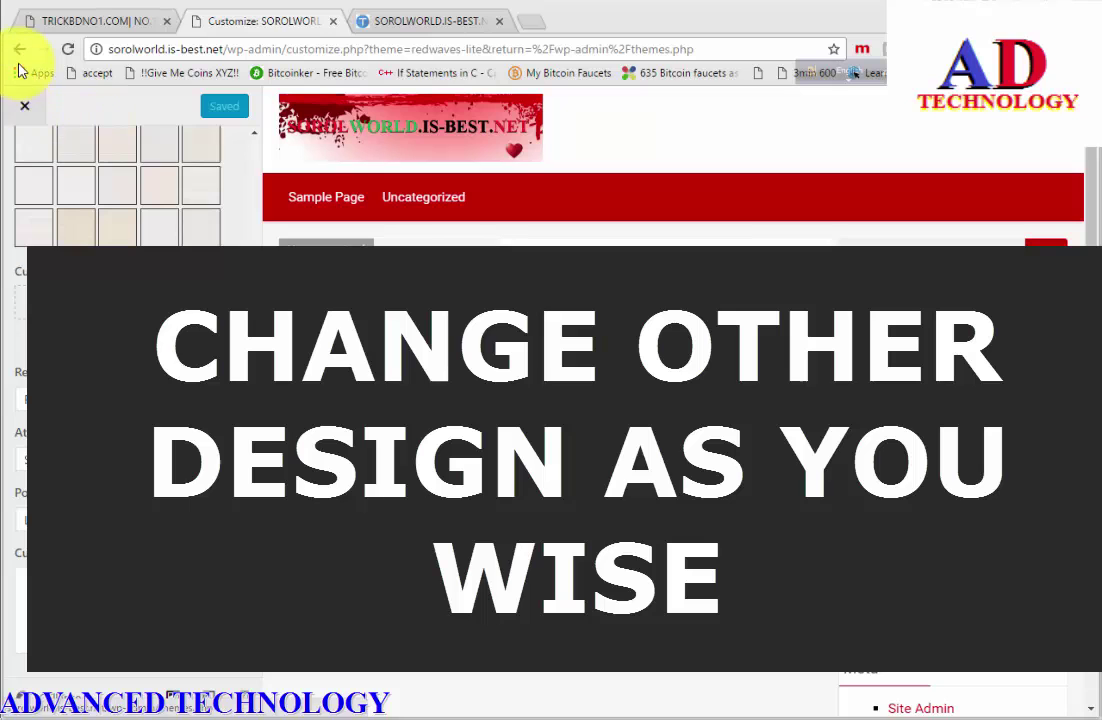
{"action": "scroll", "coordinate": [54, 200], "scroll_direction": "up", "scroll_amount": 5}
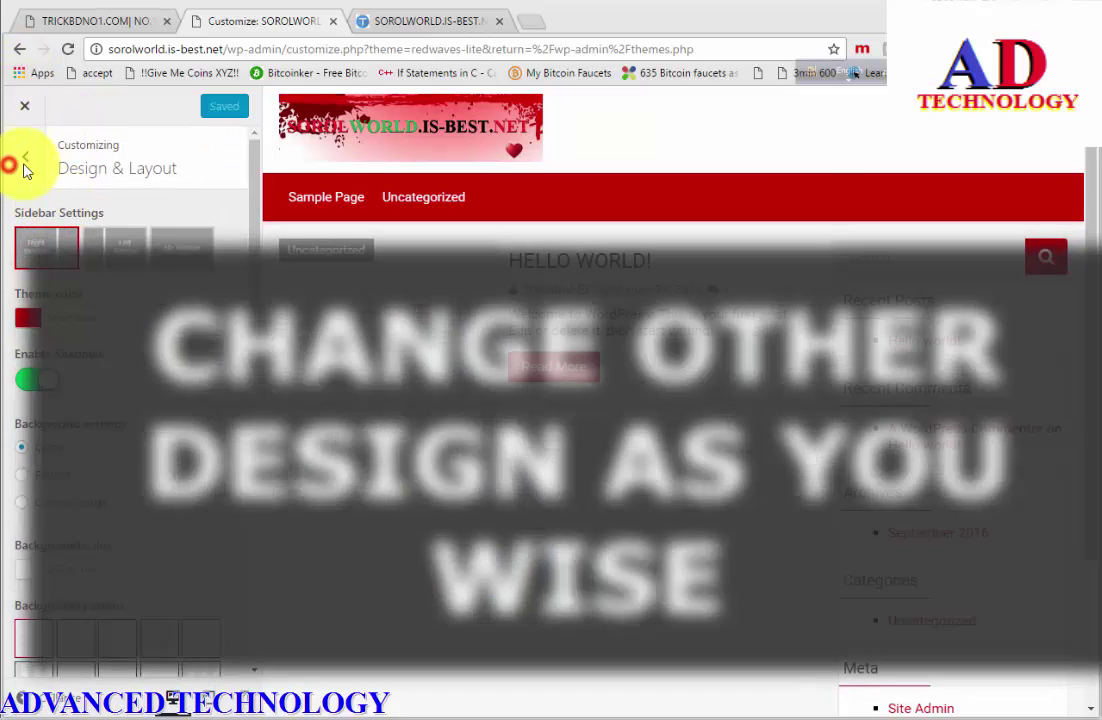
{"action": "left_click", "coordinate": [24, 162]}
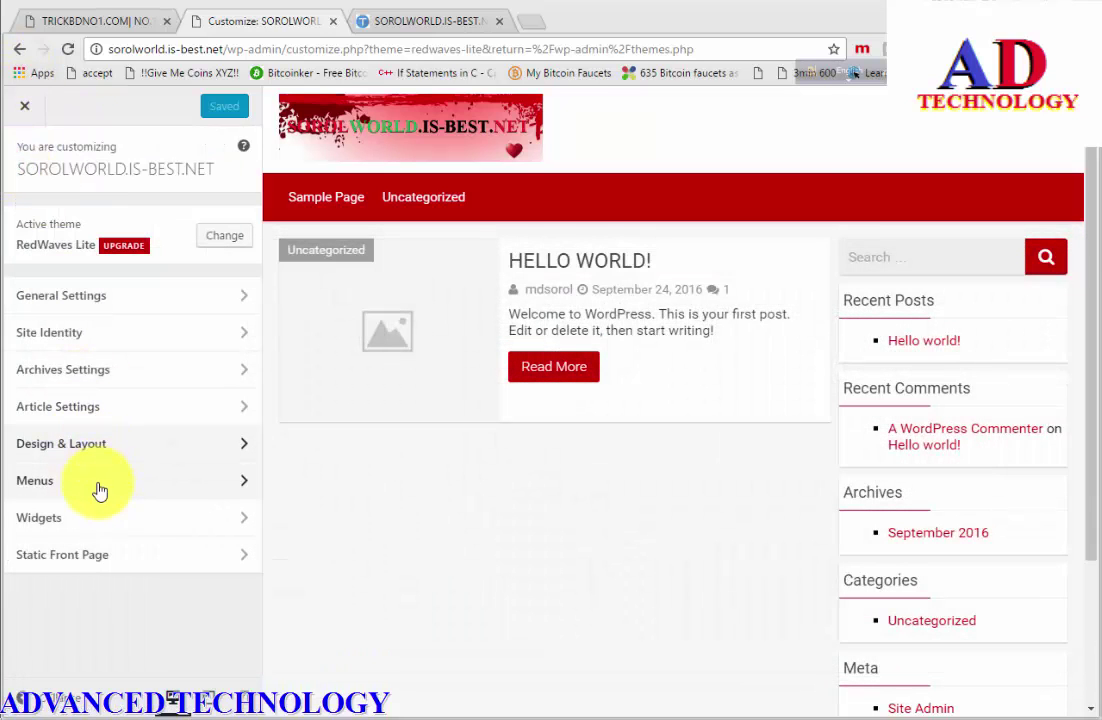
- Check the Home menu's Primary location assignment under Menus, then return to the main sections
{"action": "left_click", "coordinate": [94, 483]}
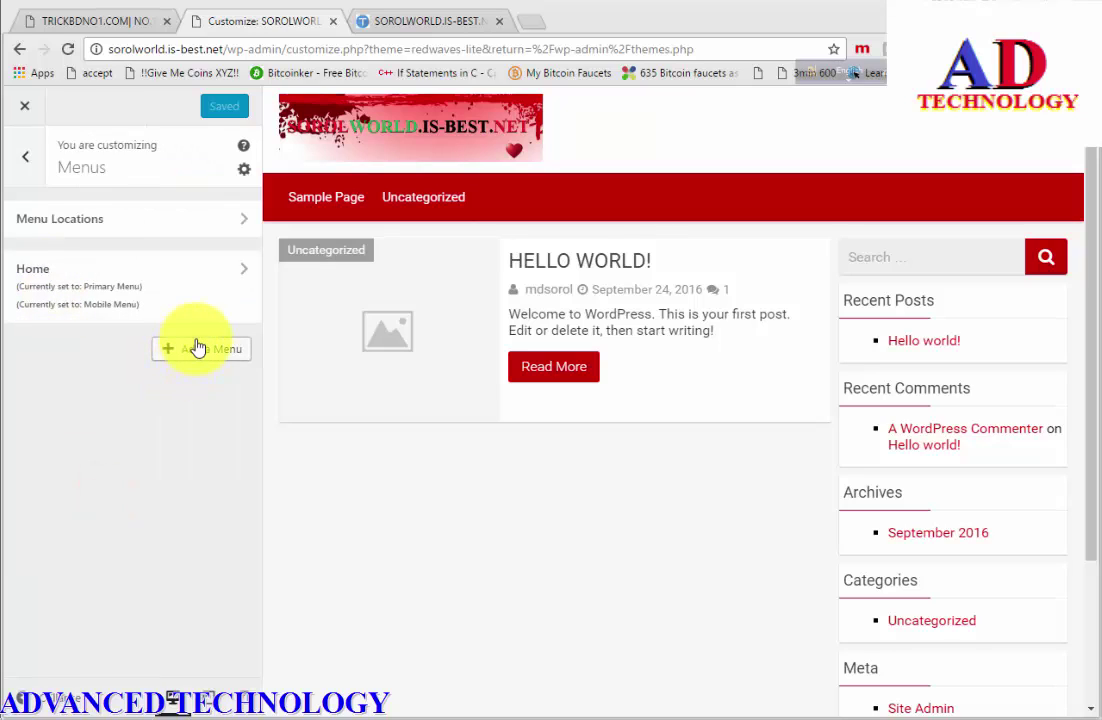
{"action": "left_click", "coordinate": [243, 220]}
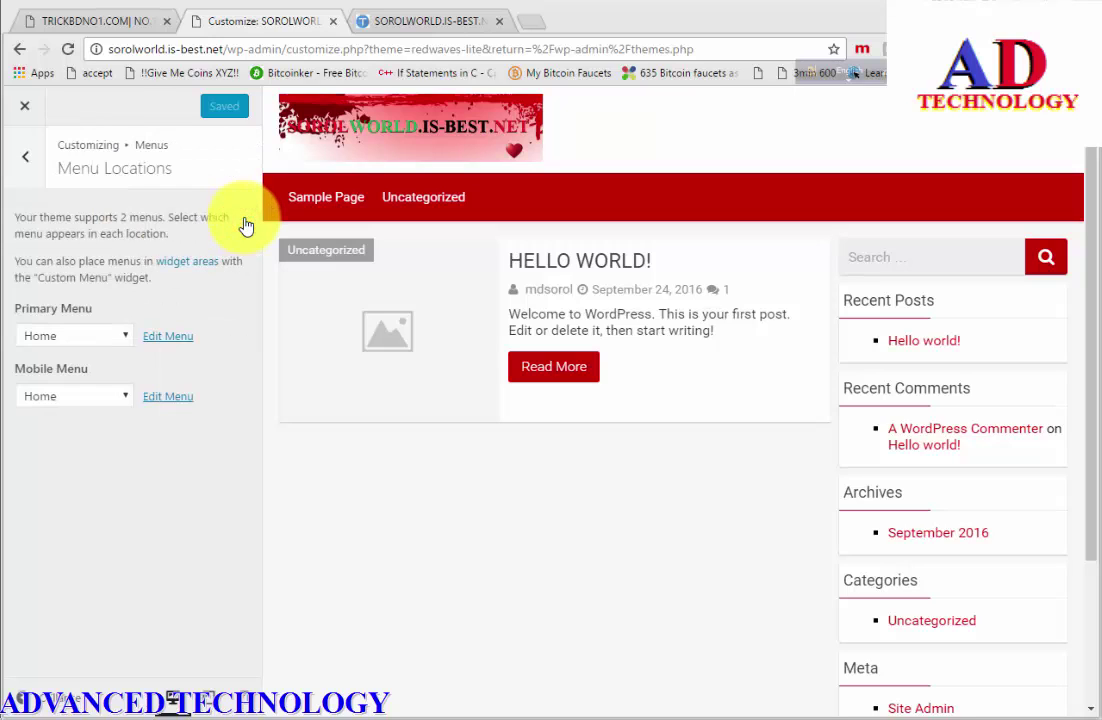
{"action": "left_click", "coordinate": [105, 340]}
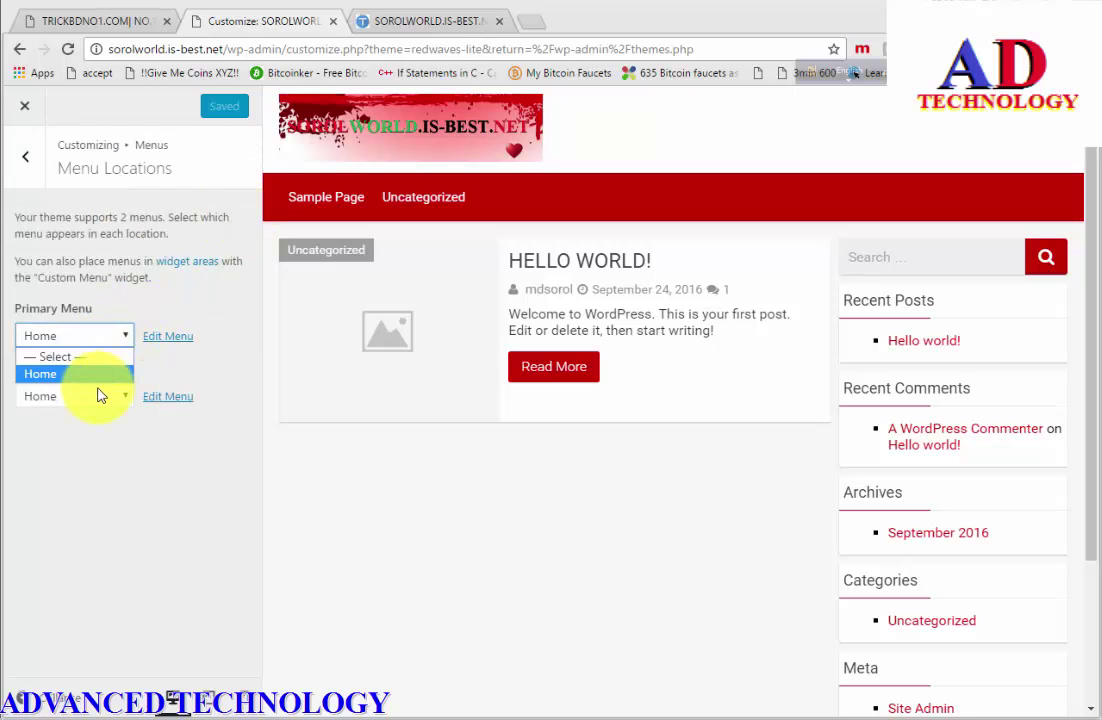
{"action": "left_click", "coordinate": [30, 160]}
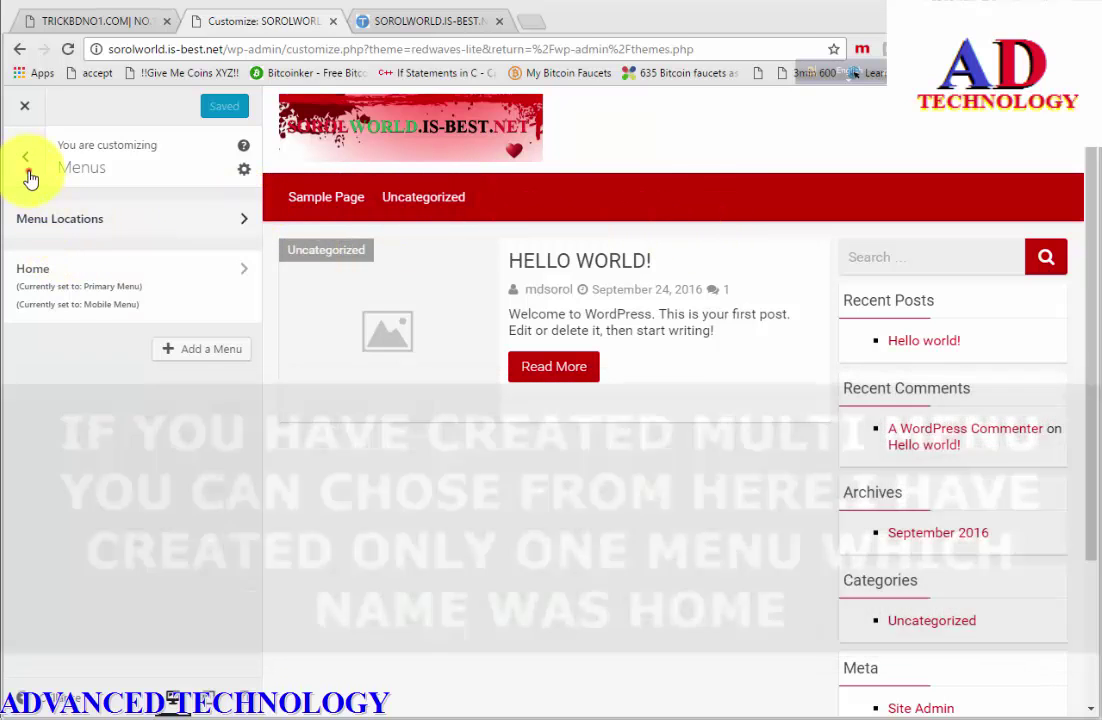
{"action": "left_click", "coordinate": [29, 172]}
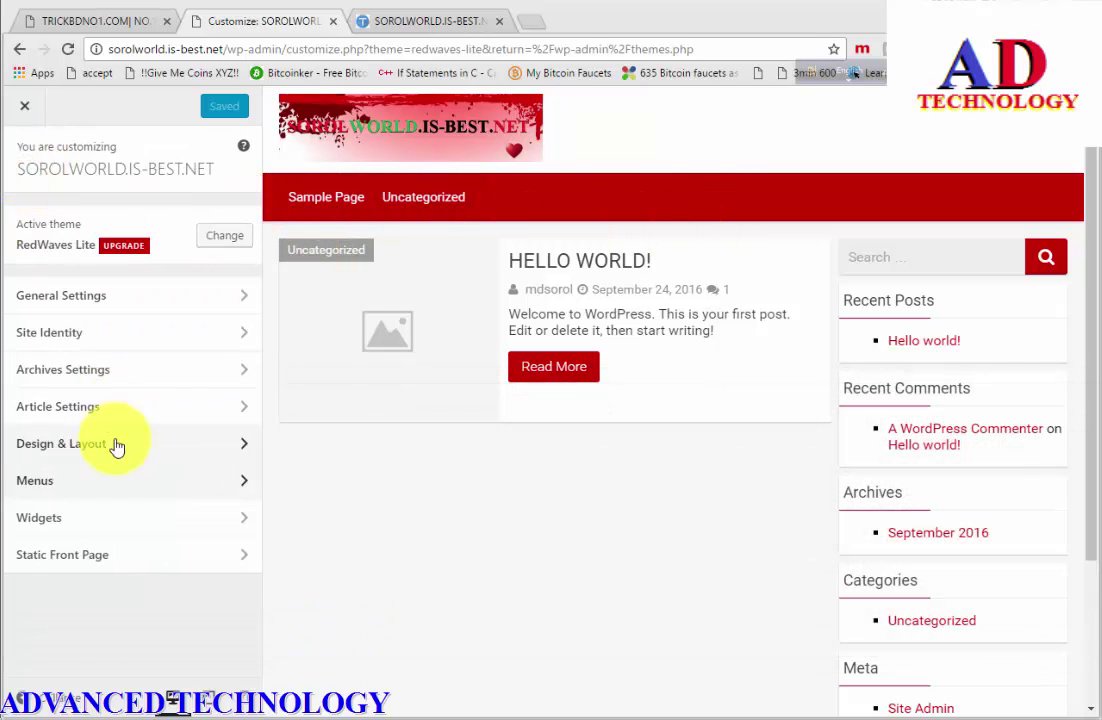
{"action": "left_click", "coordinate": [114, 520]}
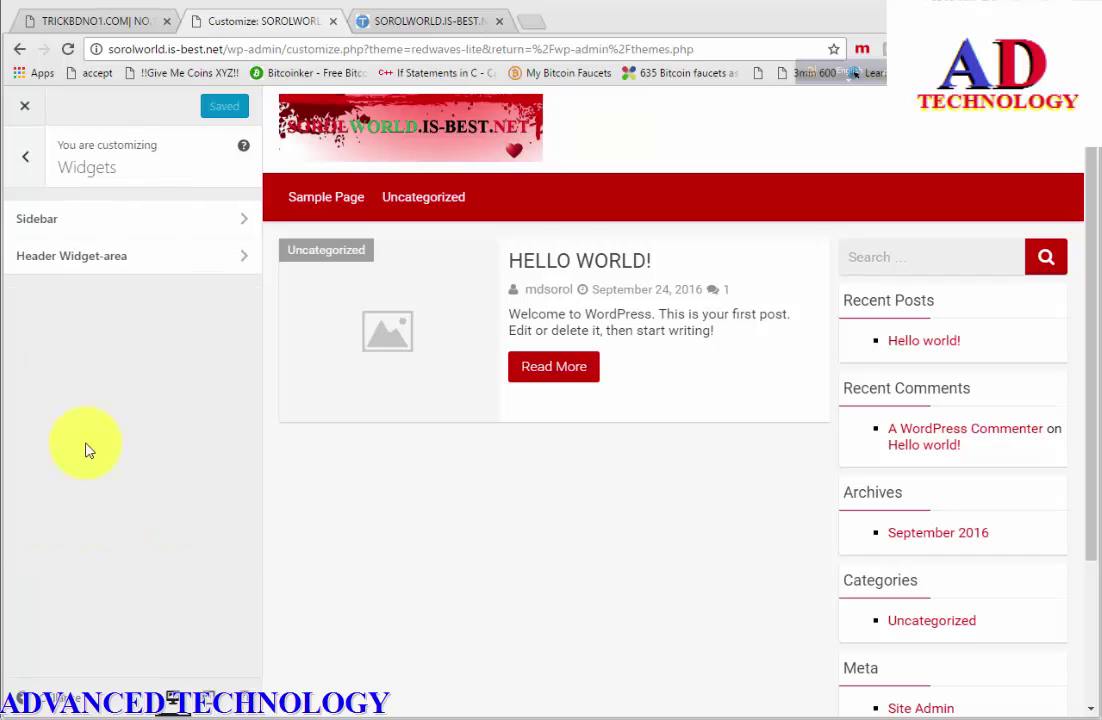
{"action": "left_click", "coordinate": [232, 224]}
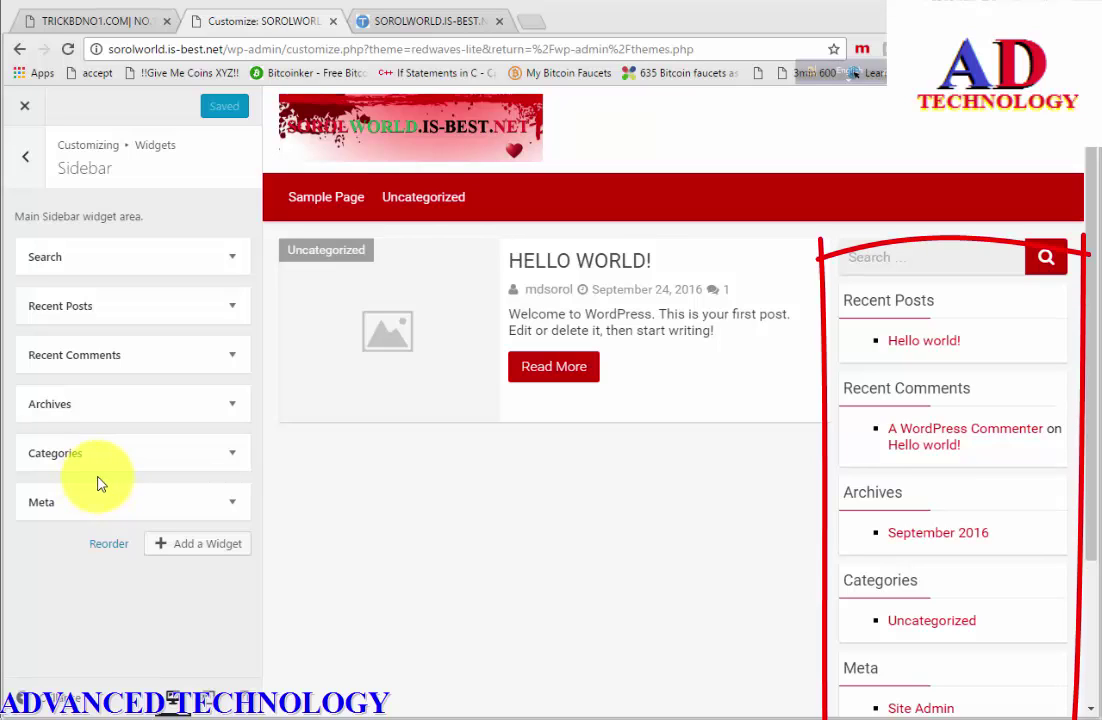
{"action": "left_click", "coordinate": [25, 157]}
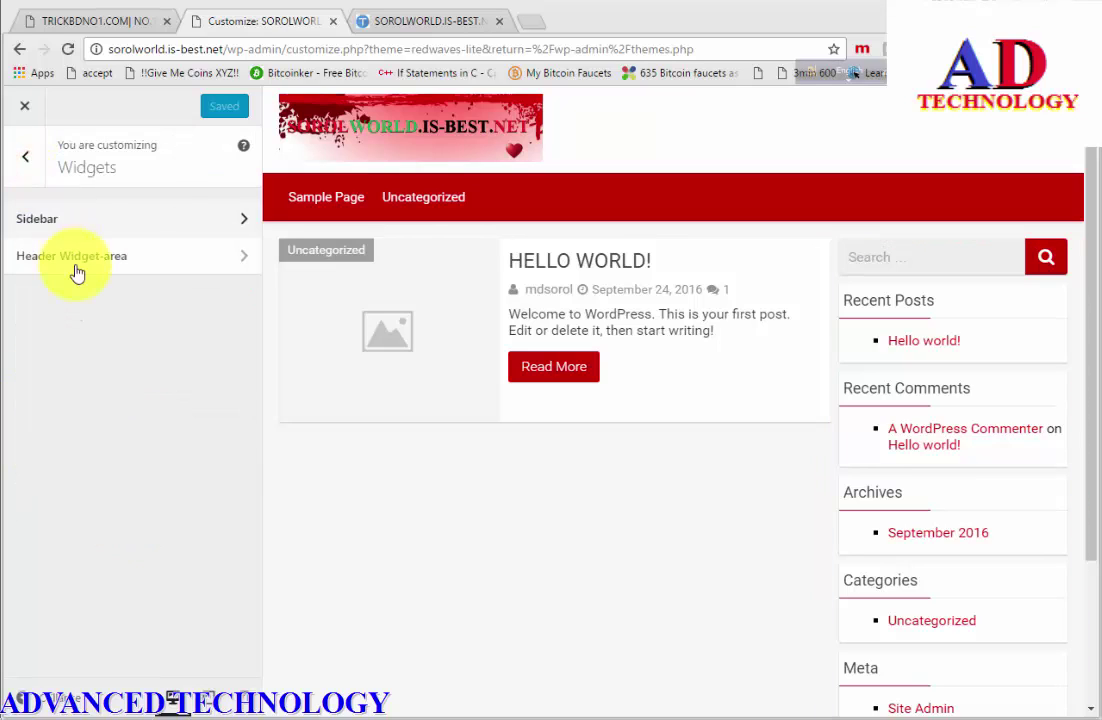
{"action": "left_click", "coordinate": [79, 269]}
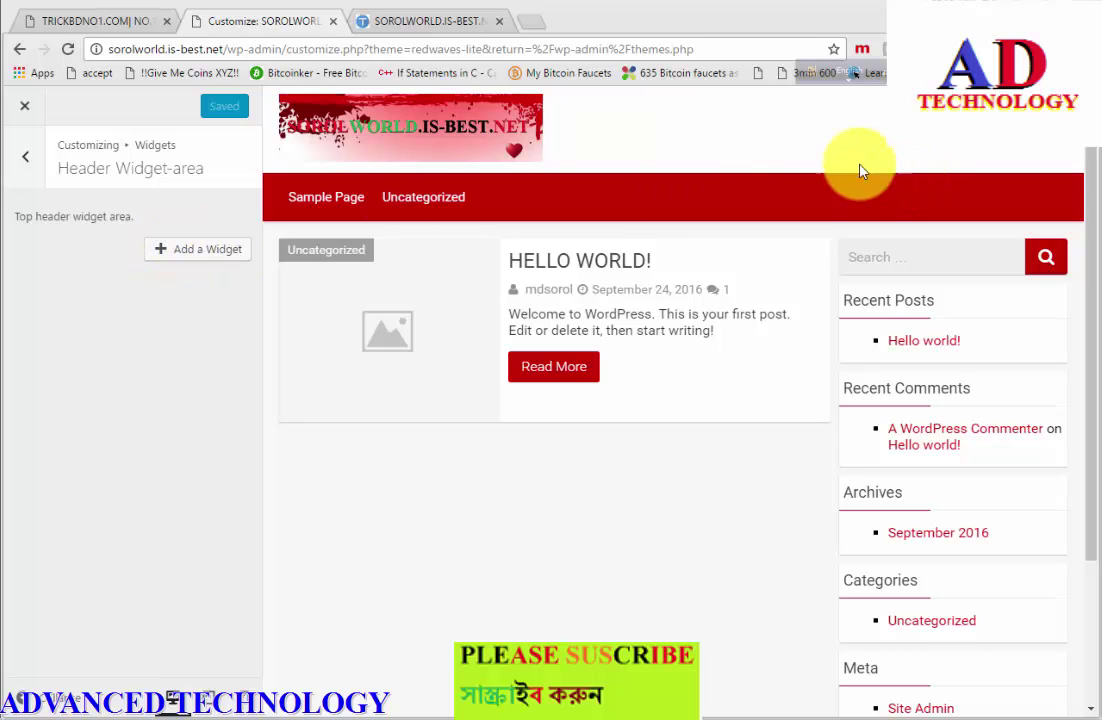
{"action": "double_click", "coordinate": [898, 162]}
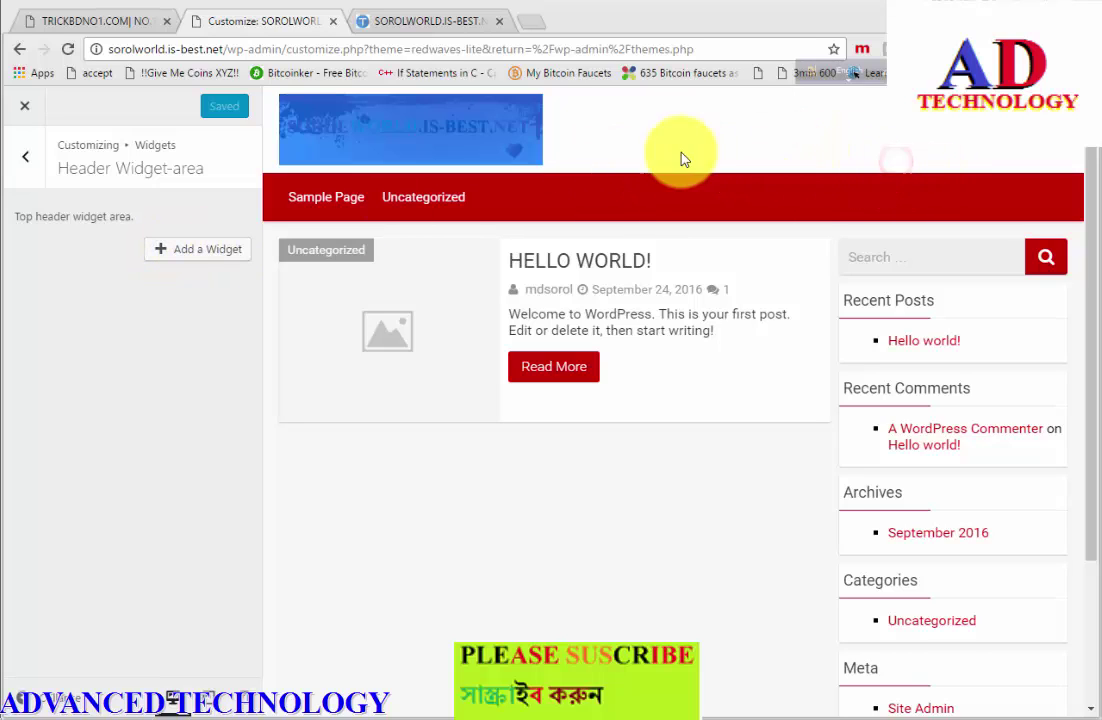
{"action": "left_click", "coordinate": [33, 163]}
{"action": "left_click", "coordinate": [34, 170]}
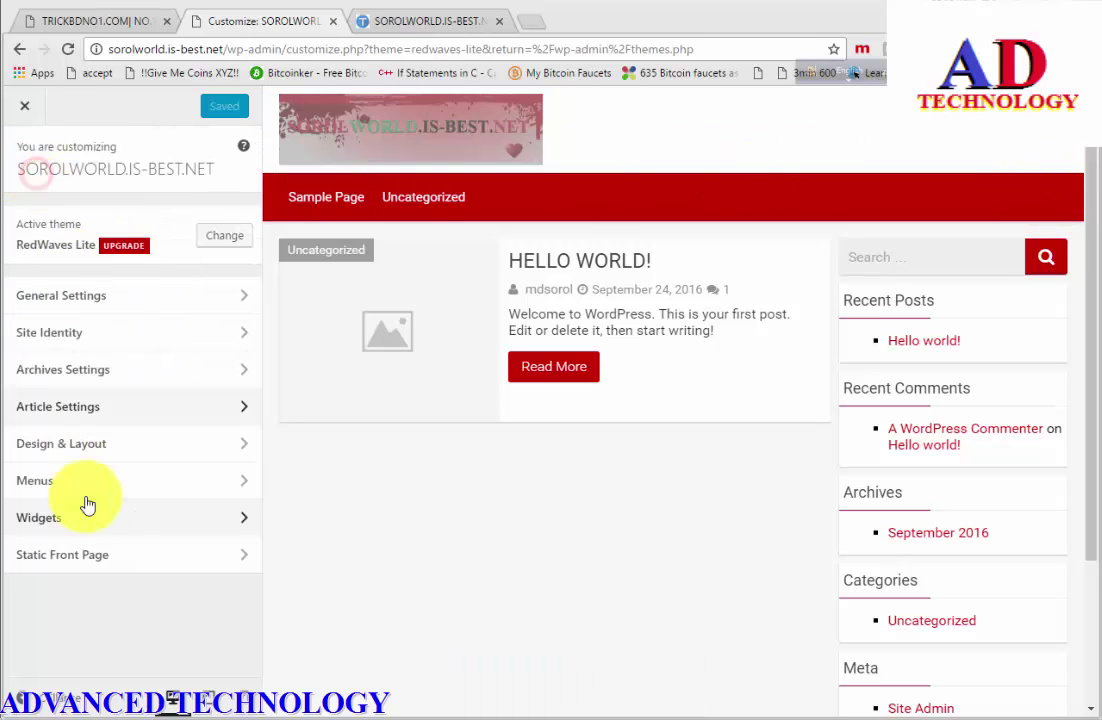
{"action": "left_click", "coordinate": [167, 562]}
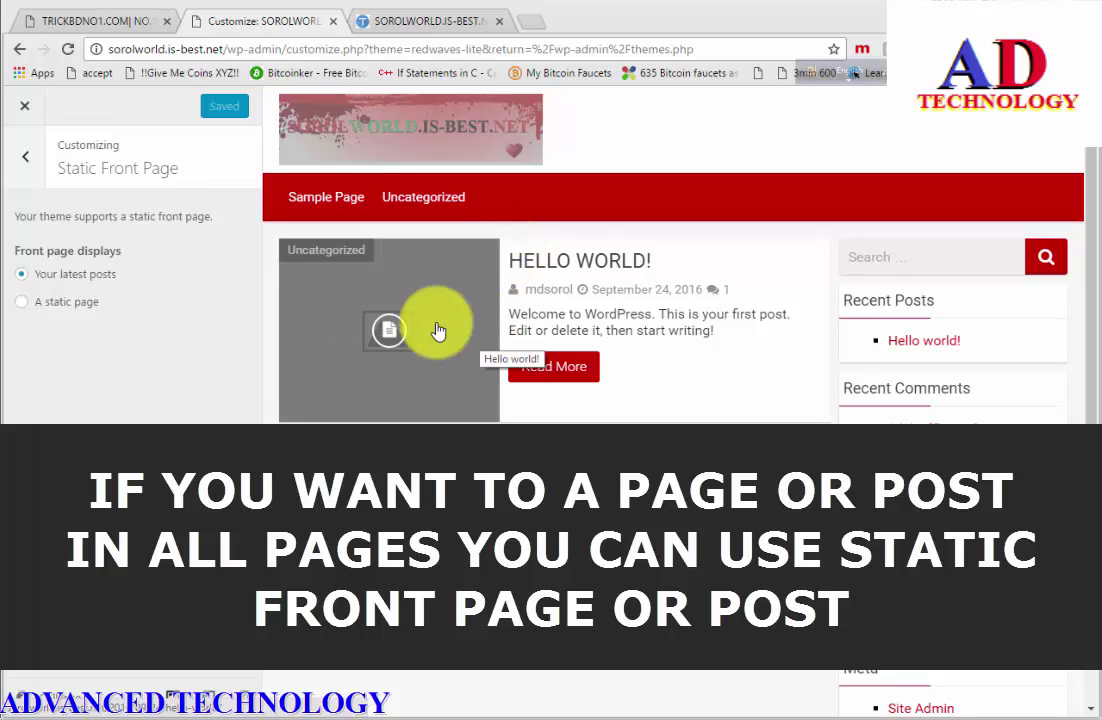
{"action": "left_click", "coordinate": [22, 302]}
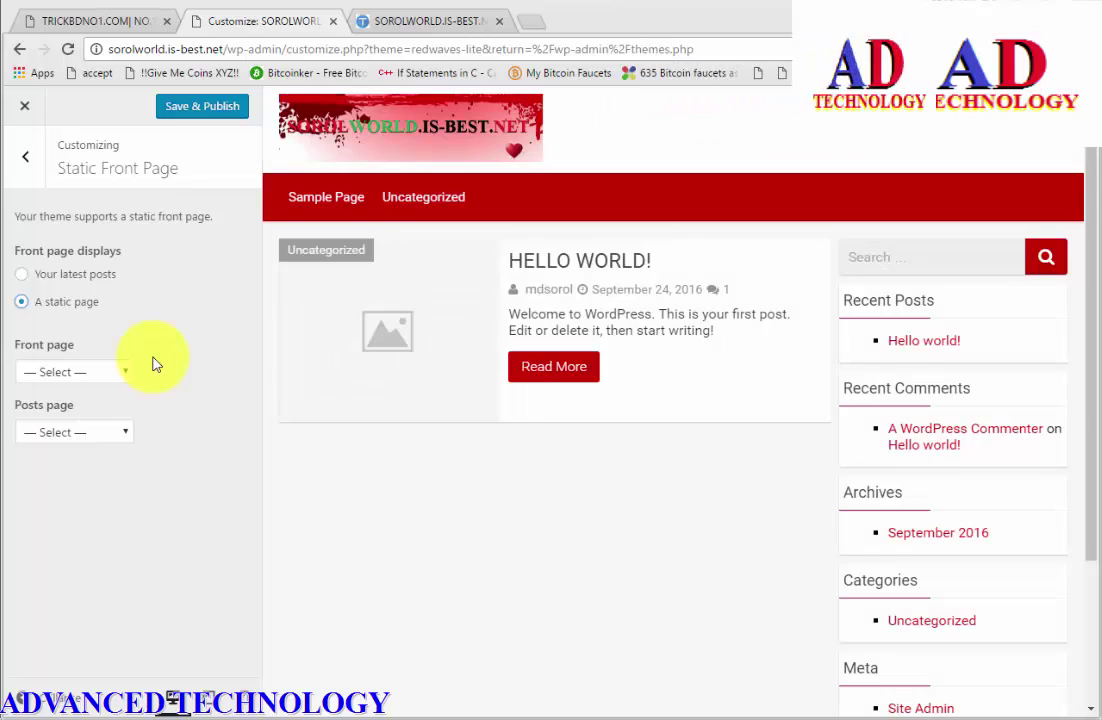
{"action": "left_click", "coordinate": [102, 378]}
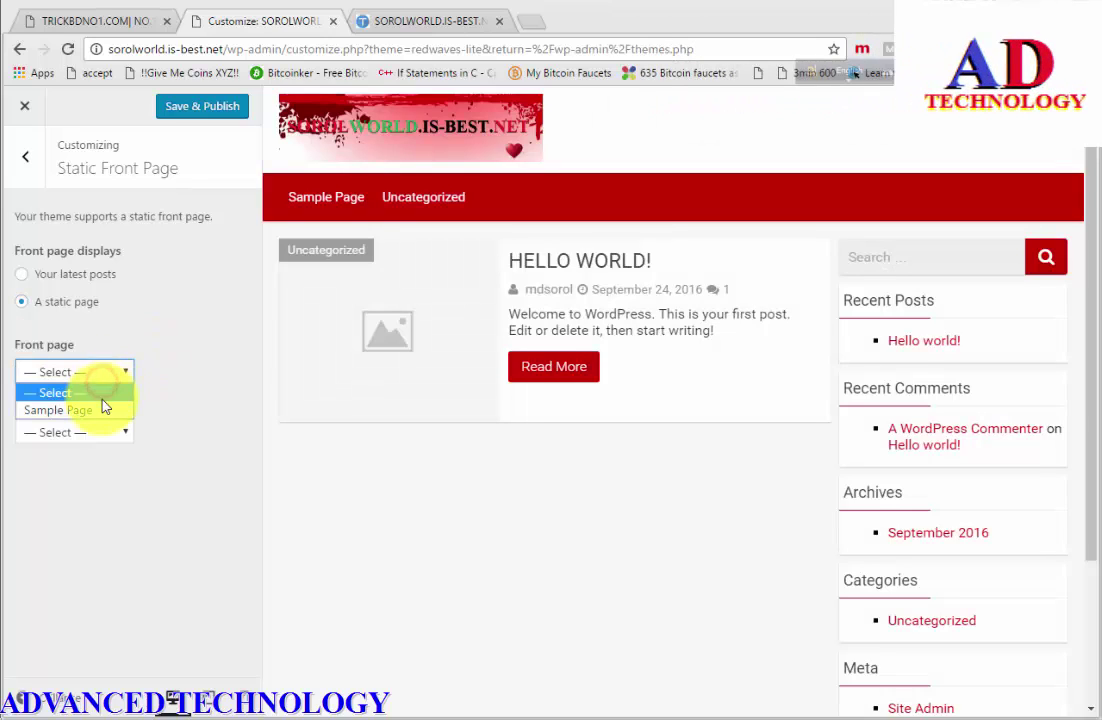
{"action": "left_click", "coordinate": [105, 406]}
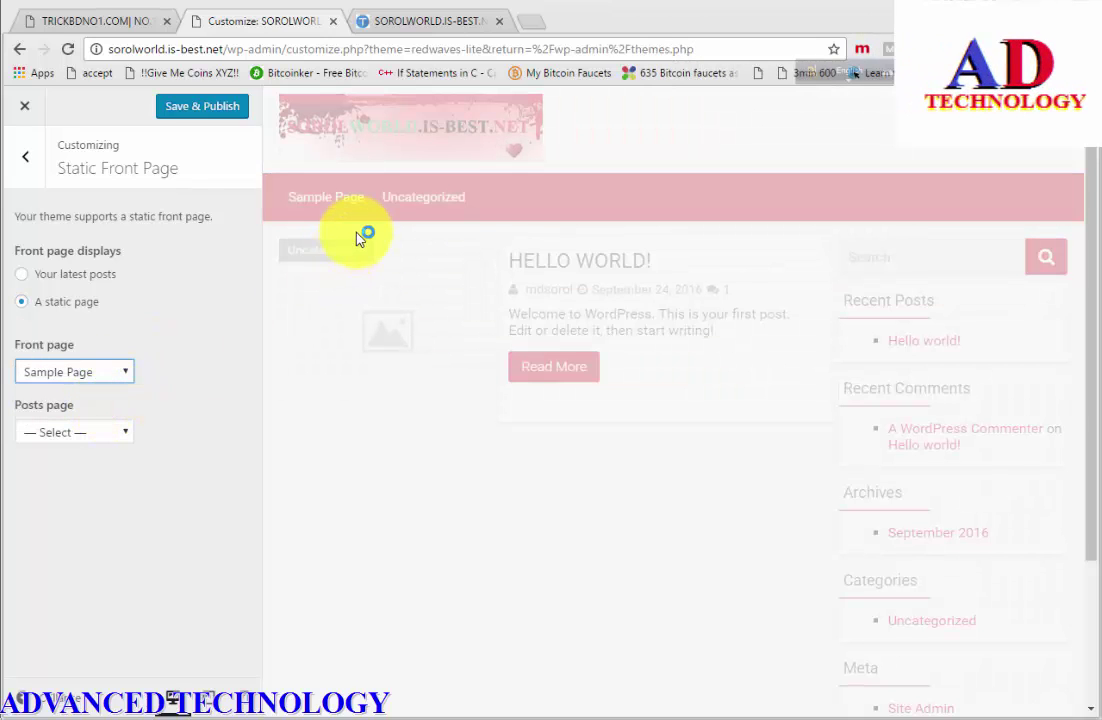
{"action": "scroll", "coordinate": [383, 434], "scroll_direction": "down", "scroll_amount": 3}
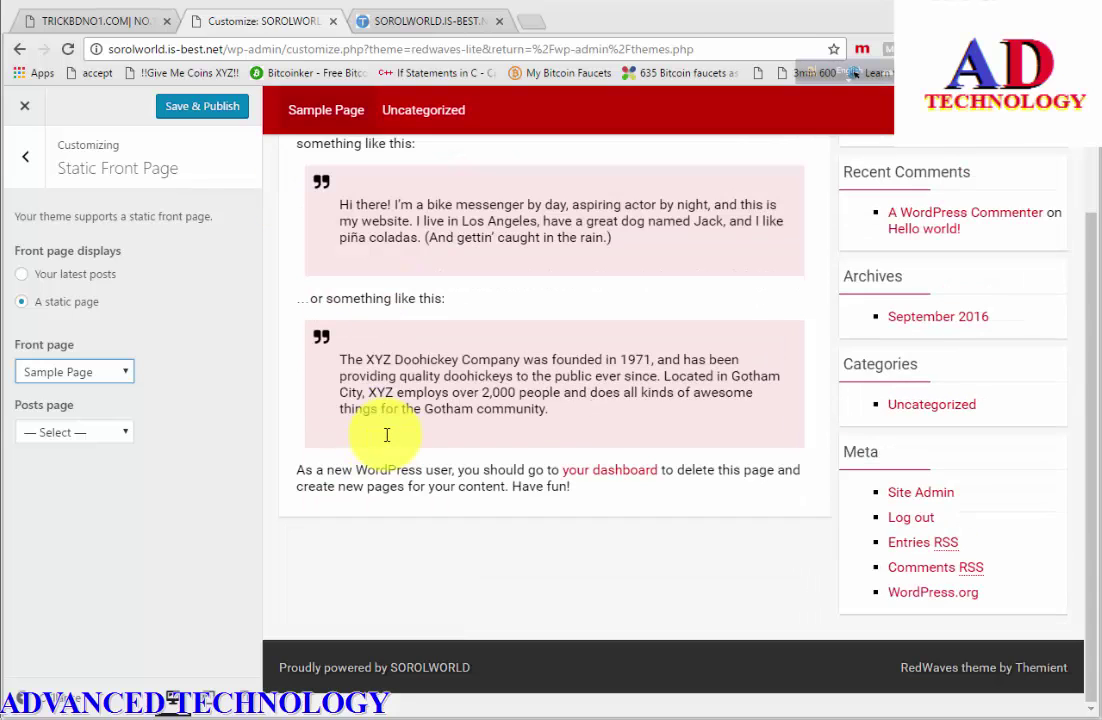
{"action": "scroll", "coordinate": [386, 434], "scroll_direction": "up", "scroll_amount": 3}
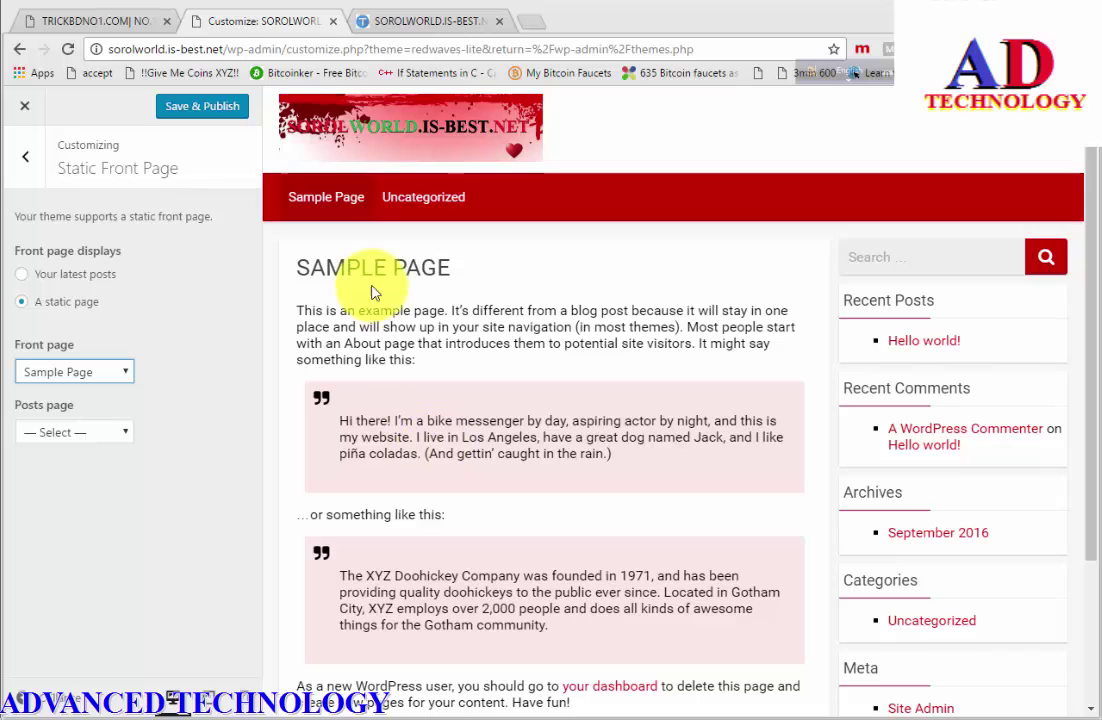
{"action": "left_click", "coordinate": [23, 280]}
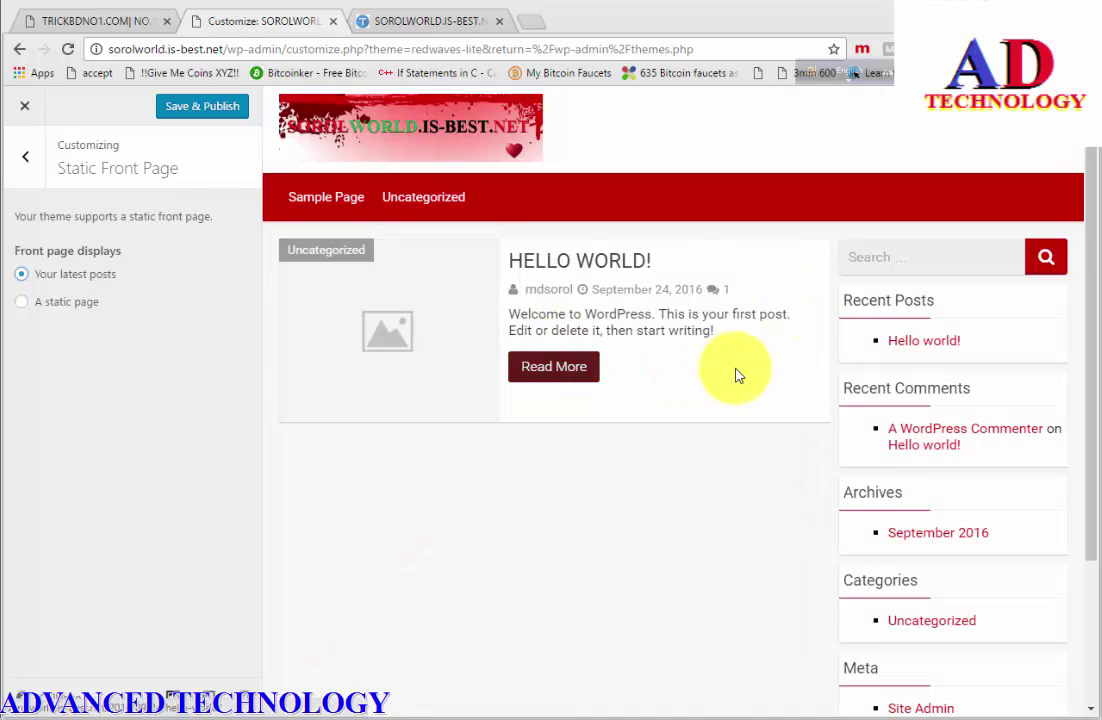
{"action": "left_click", "coordinate": [25, 156]}
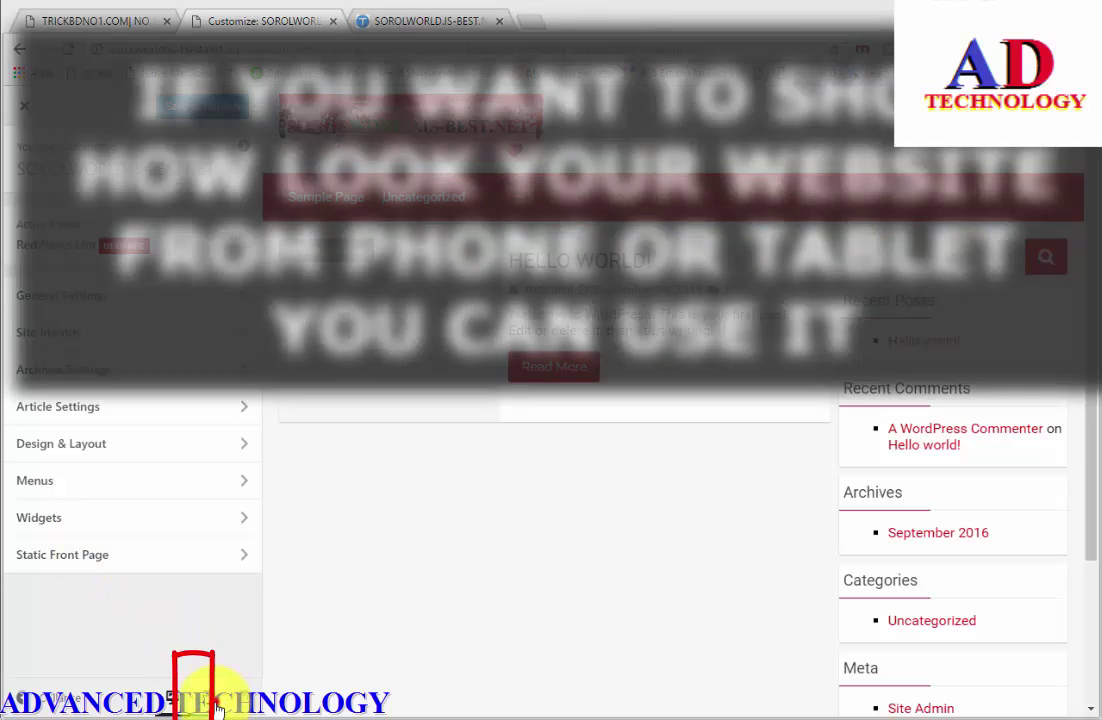
{"action": "left_click", "coordinate": [203, 698]}
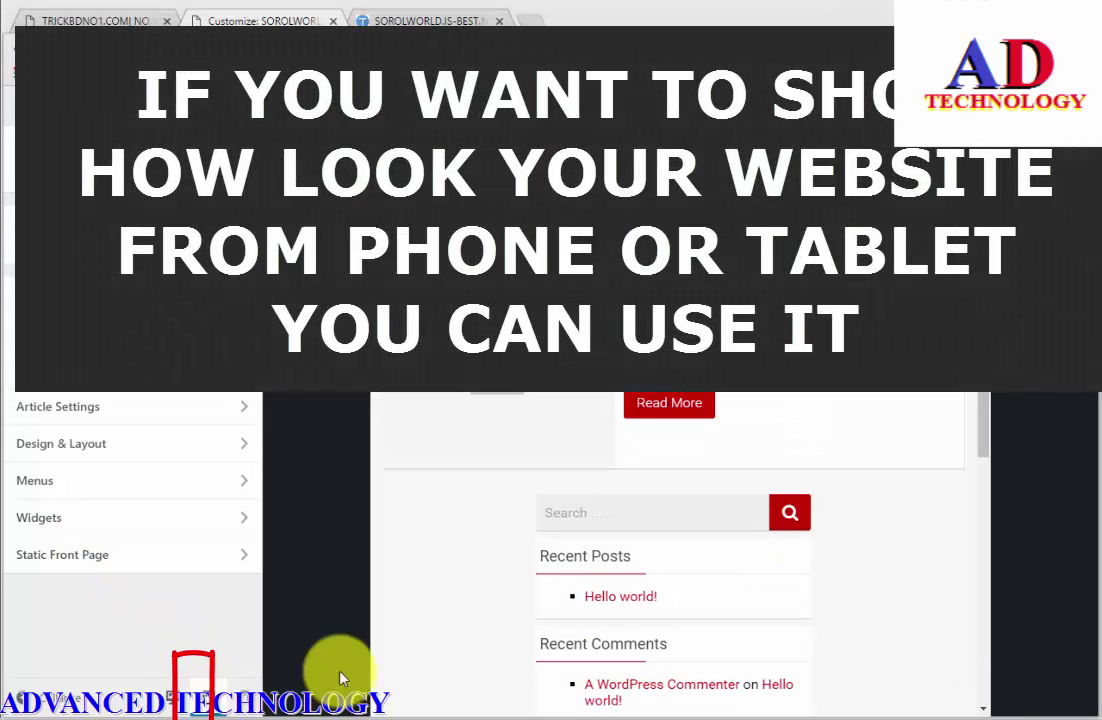
{"action": "scroll", "coordinate": [577, 549], "scroll_direction": "down", "scroll_amount": 5}
{"action": "scroll", "coordinate": [578, 546], "scroll_direction": "up", "scroll_amount": 5}
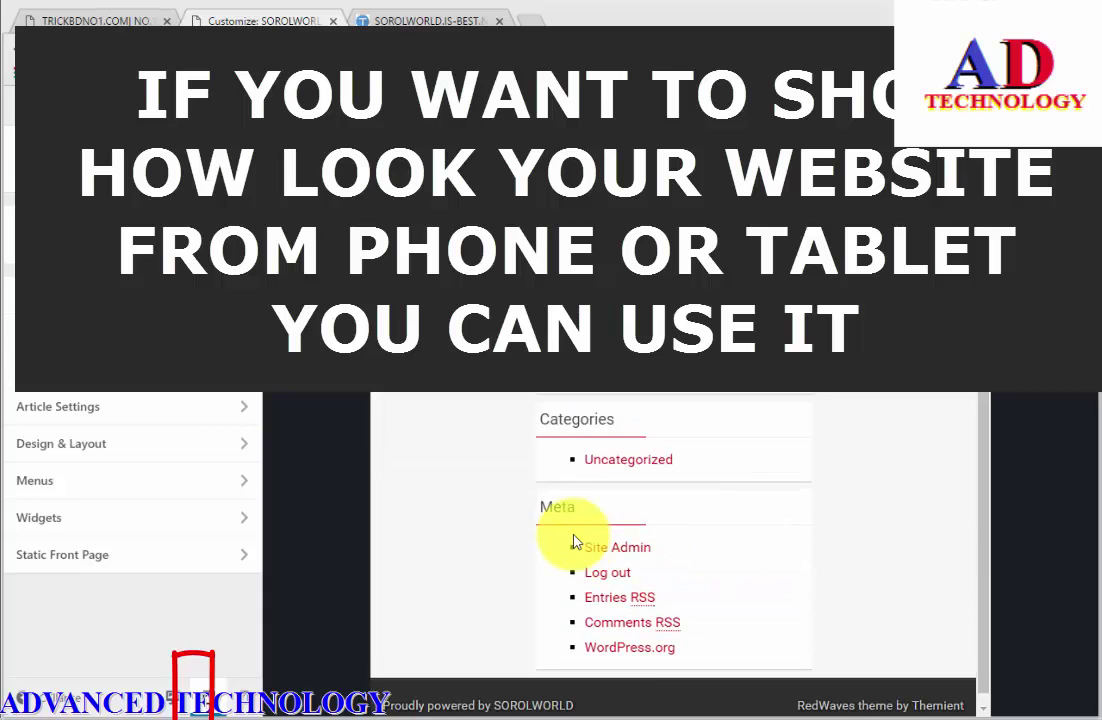
{"action": "scroll", "coordinate": [603, 478], "scroll_direction": "down", "scroll_amount": 1}
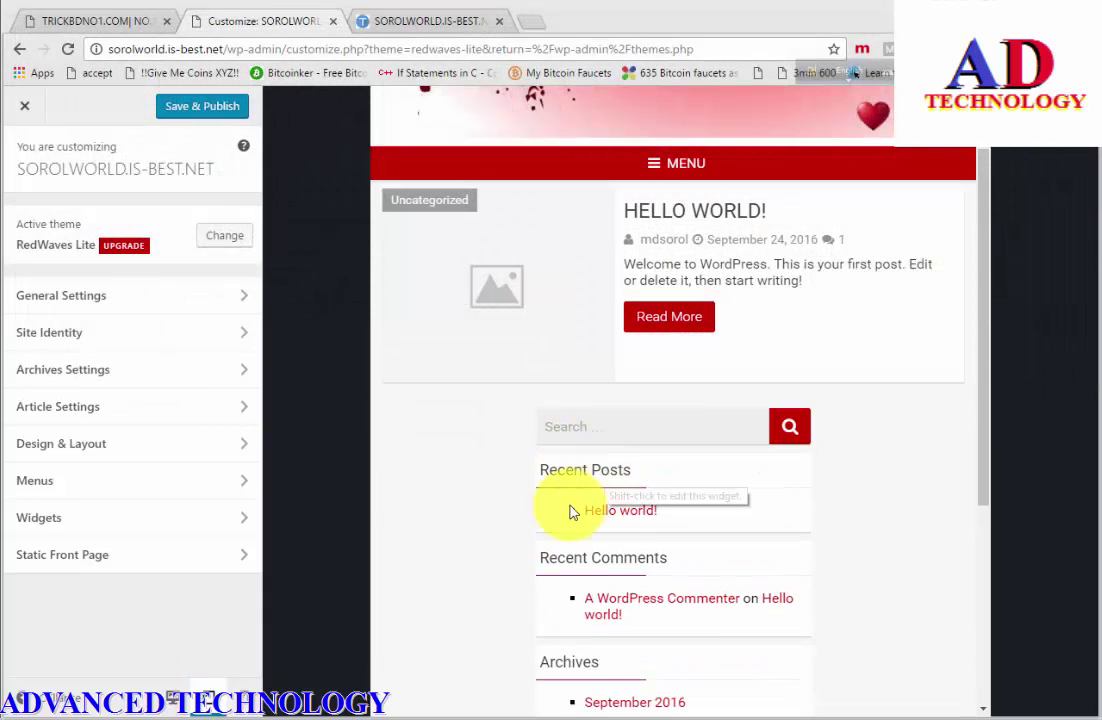
{"action": "left_click", "coordinate": [667, 162]}
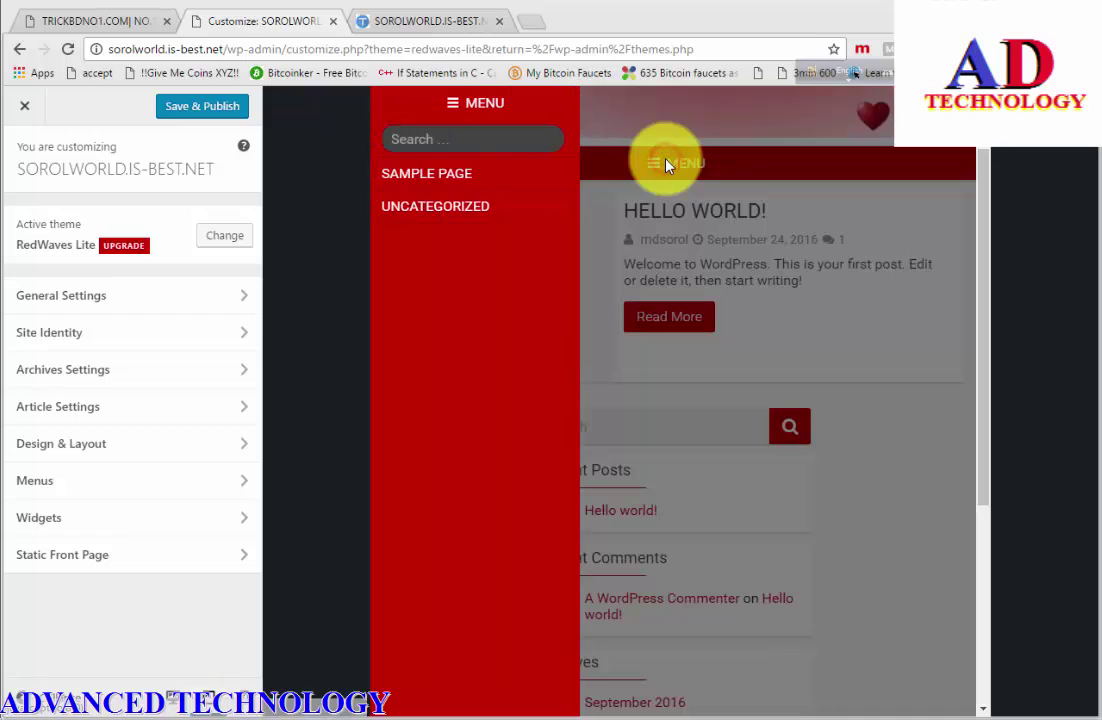
{"action": "left_click", "coordinate": [667, 165]}
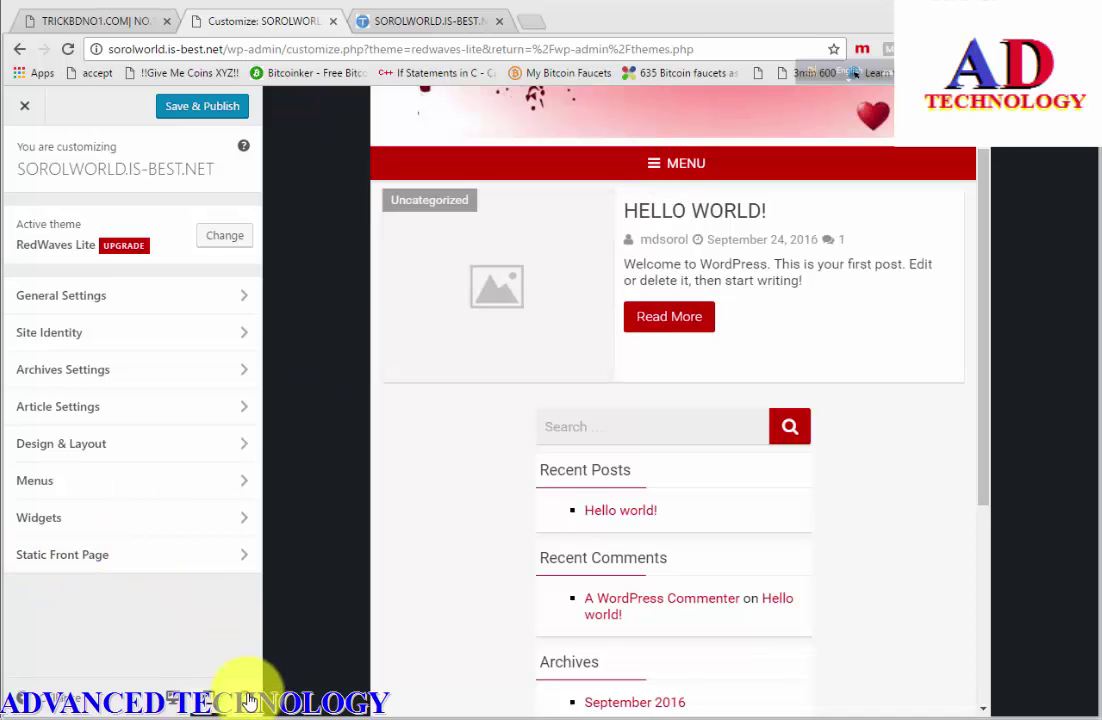
{"action": "left_click", "coordinate": [249, 702]}
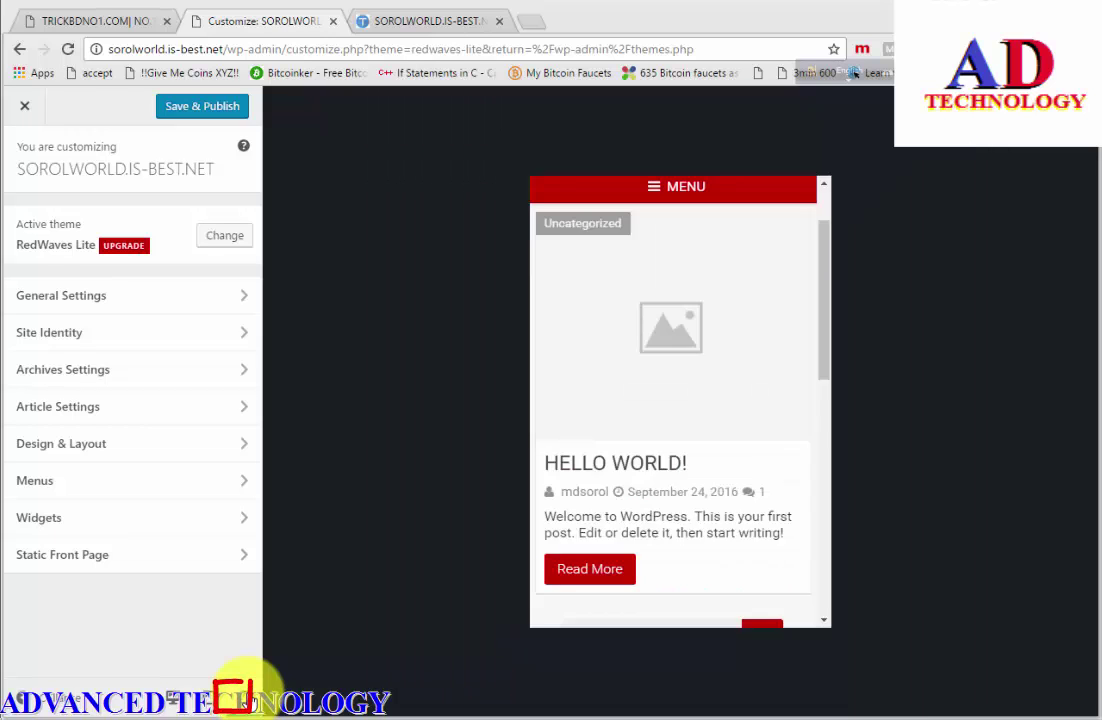
{"action": "scroll", "coordinate": [664, 423], "scroll_direction": "down", "scroll_amount": 5}
{"action": "scroll", "coordinate": [664, 423], "scroll_direction": "down", "scroll_amount": 2}
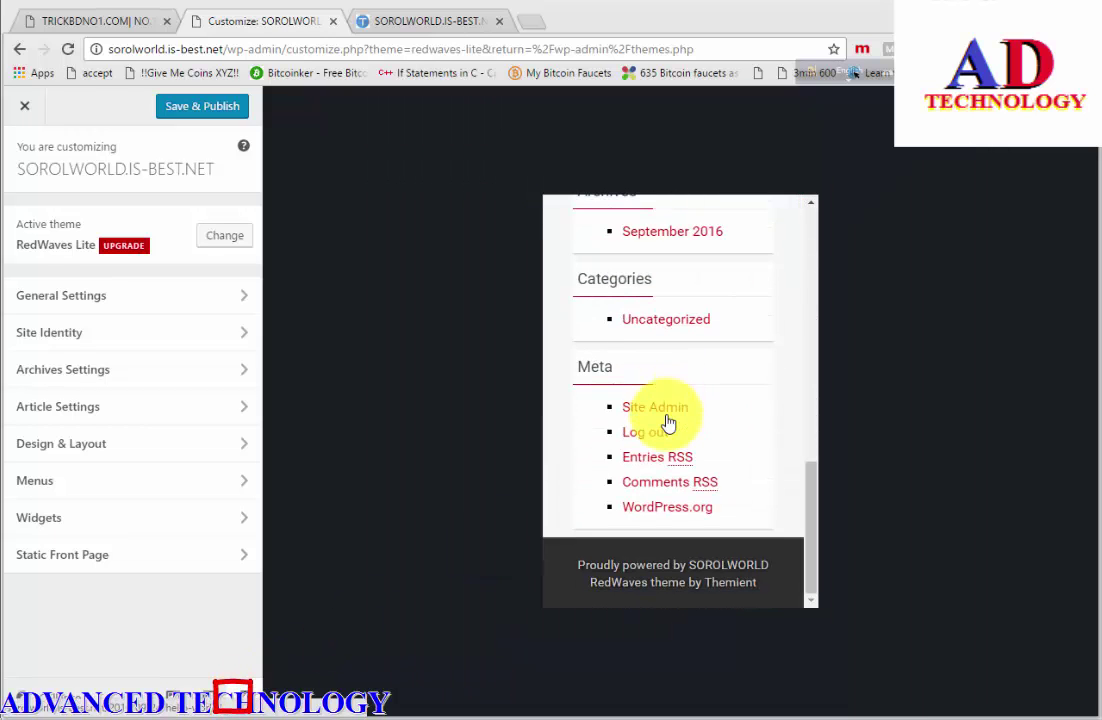
{"action": "scroll", "coordinate": [664, 423], "scroll_direction": "up", "scroll_amount": 5}
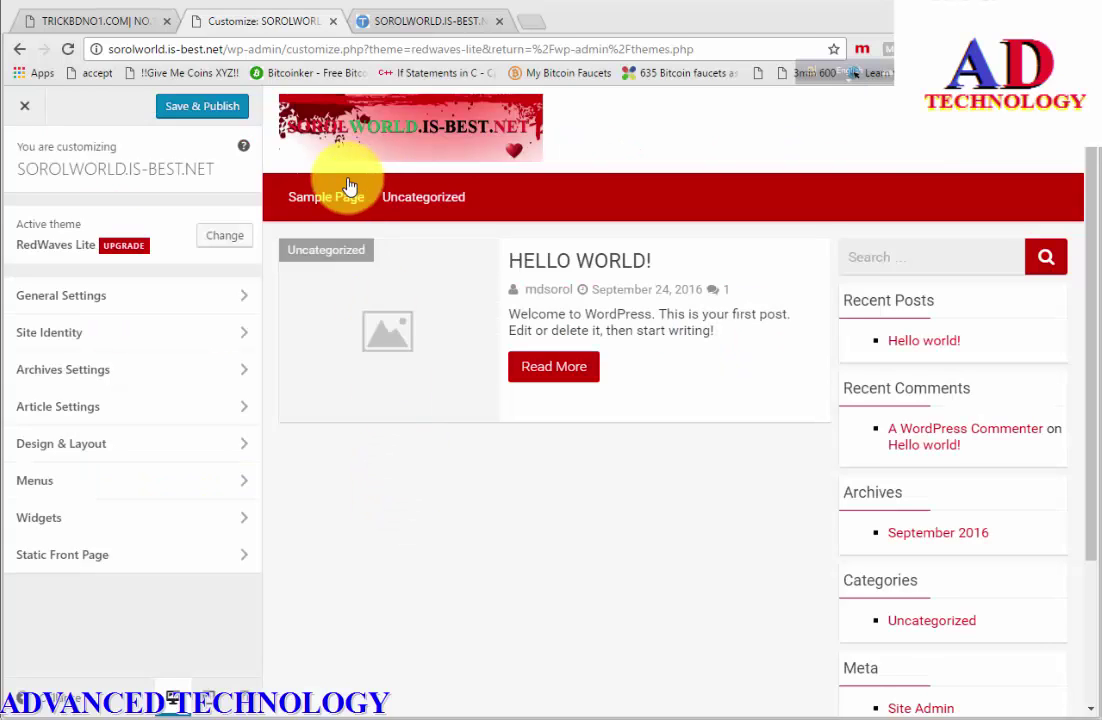
- Publish the Customizer changes and reload the live sorolworld.is-best.net site to show the new header logo
{"action": "left_click", "coordinate": [216, 106]}
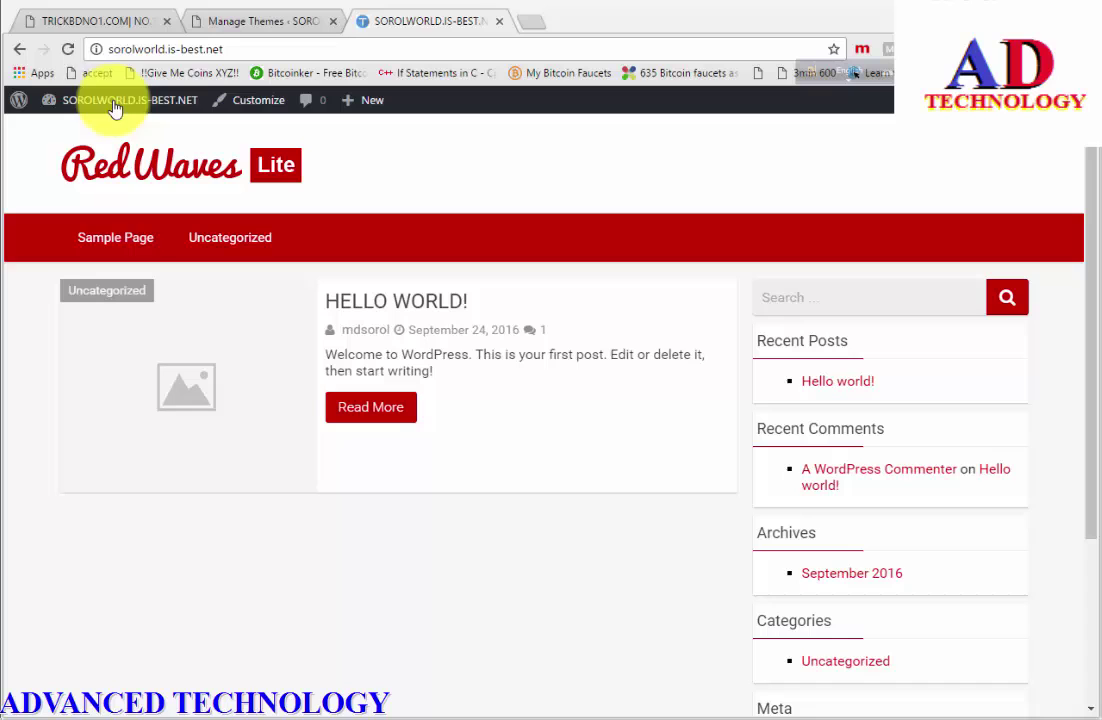
{"action": "left_click", "coordinate": [66, 48]}
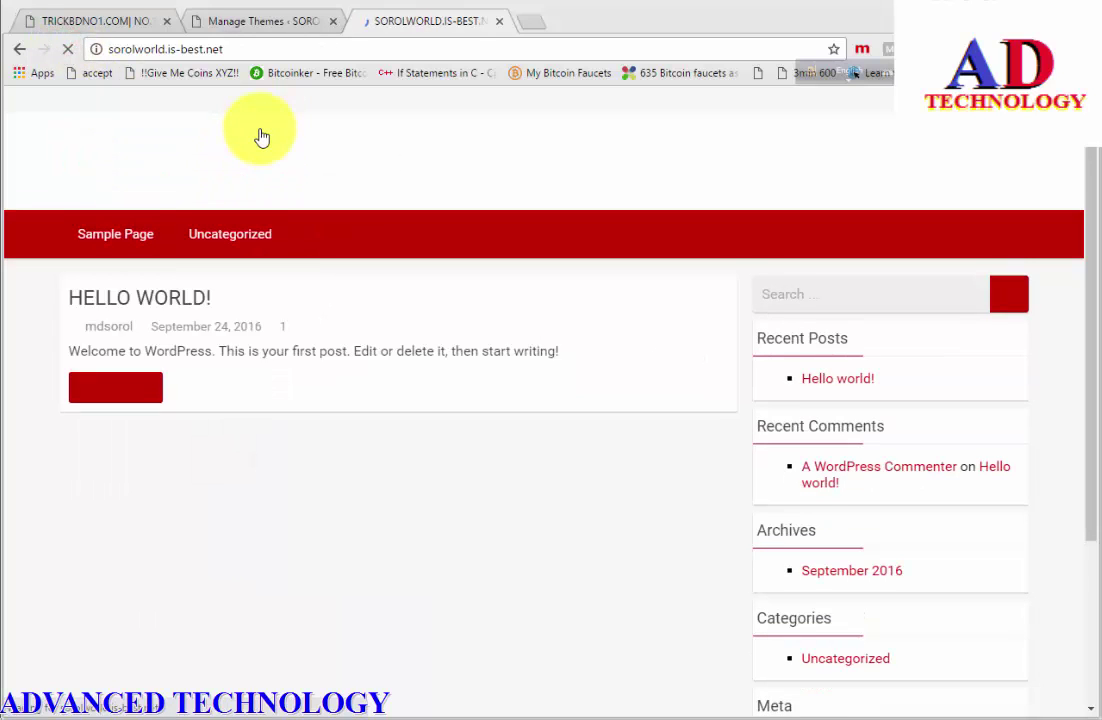